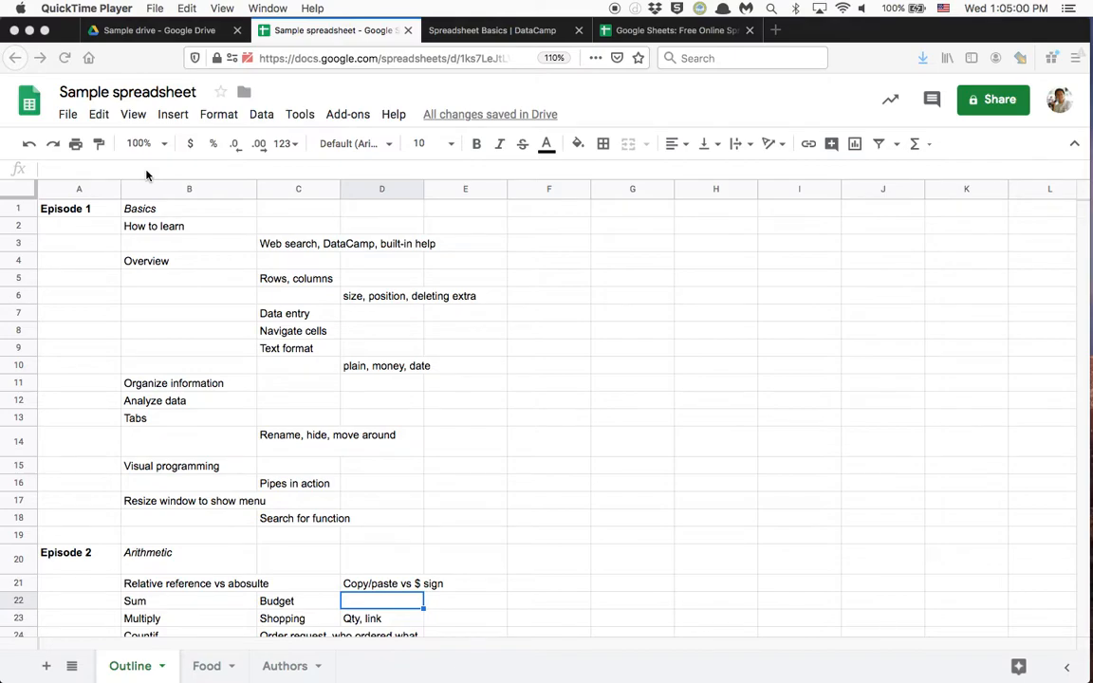
Look through the Episode 1 to 3 topics on the Outline sheet
{"action": "scroll", "coordinate": [149, 371], "scroll_direction": "down", "scroll_amount": 3}
{"action": "scroll", "coordinate": [149, 371], "scroll_direction": "down", "scroll_amount": 4}
{"action": "scroll", "coordinate": [149, 371], "scroll_direction": "up", "scroll_amount": 1}
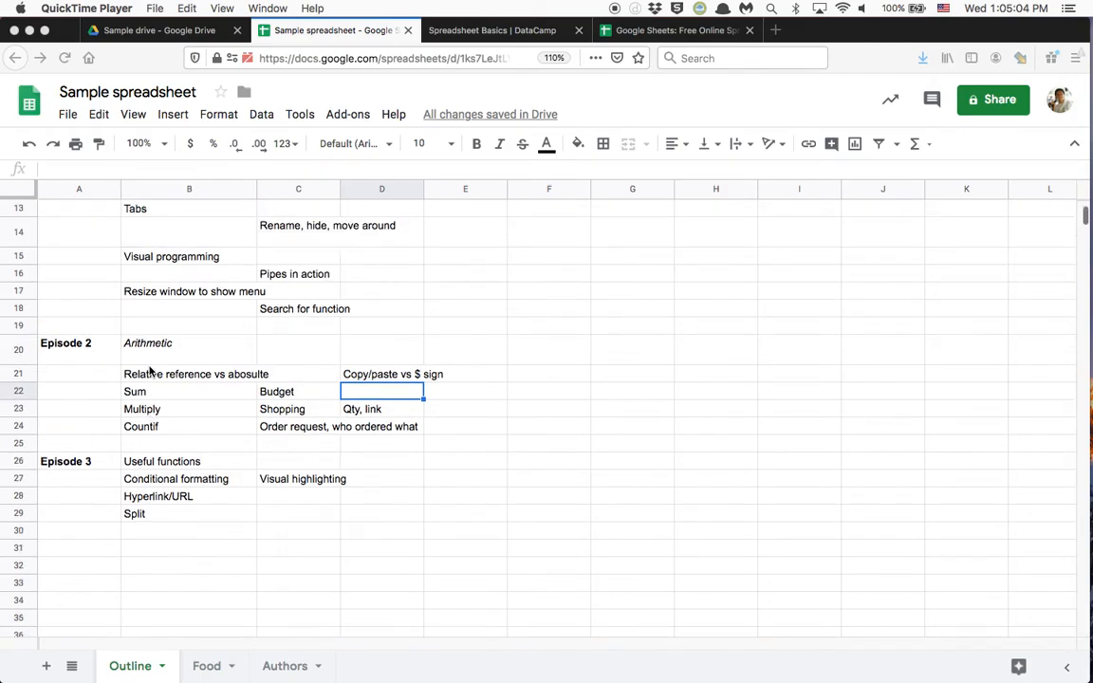
{"action": "scroll", "coordinate": [149, 371], "scroll_direction": "up", "scroll_amount": 4}
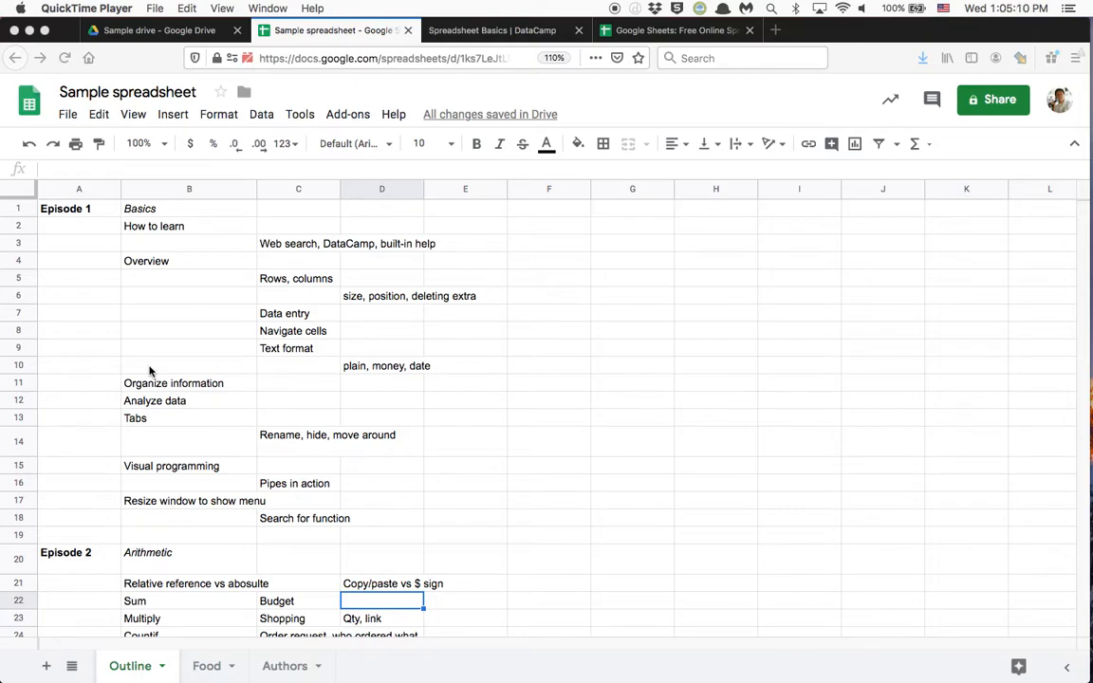
Switch to the Wikipedia Spreadsheet article and highlight "organization, analysis and storage of data in tabular form" in its opening definition
{"action": "key", "text": "ctrl+Up"}
{"action": "left_click", "coordinate": [302, 325]}
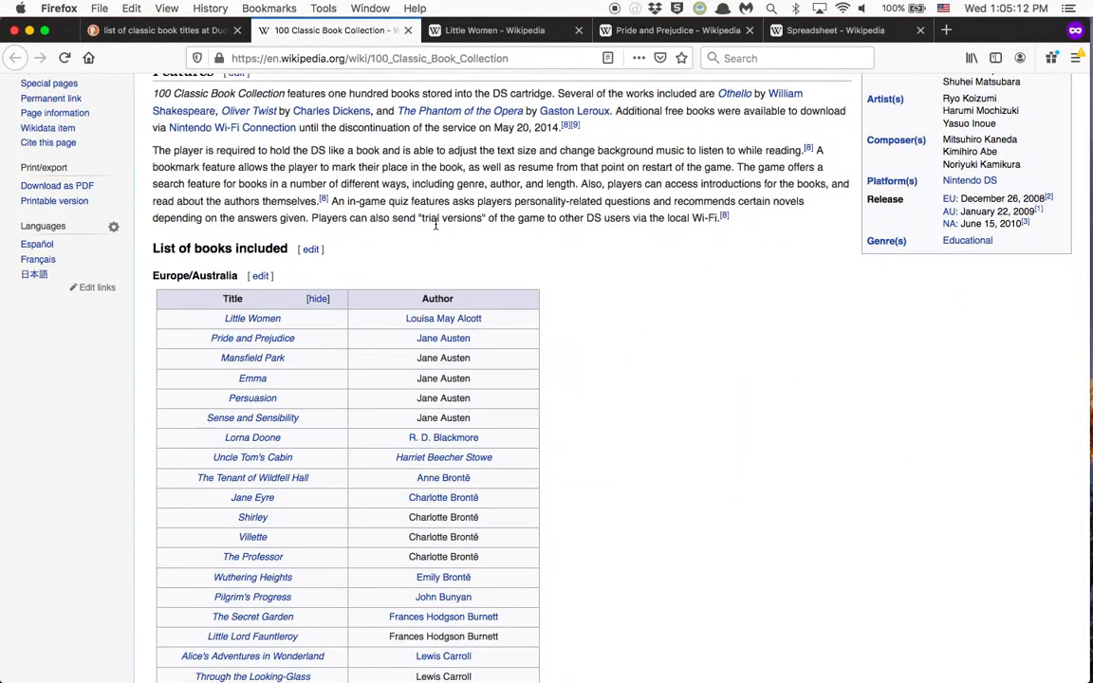
{"action": "left_click", "coordinate": [744, 38]}
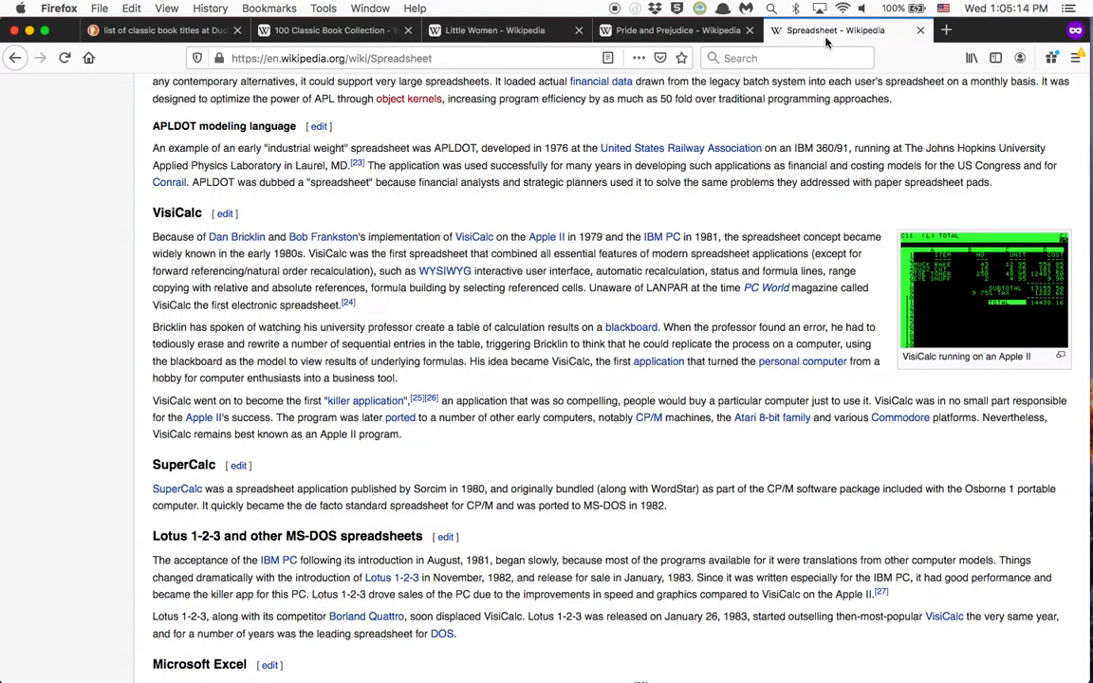
{"action": "scroll", "coordinate": [752, 270], "scroll_direction": "up", "scroll_amount": 20}
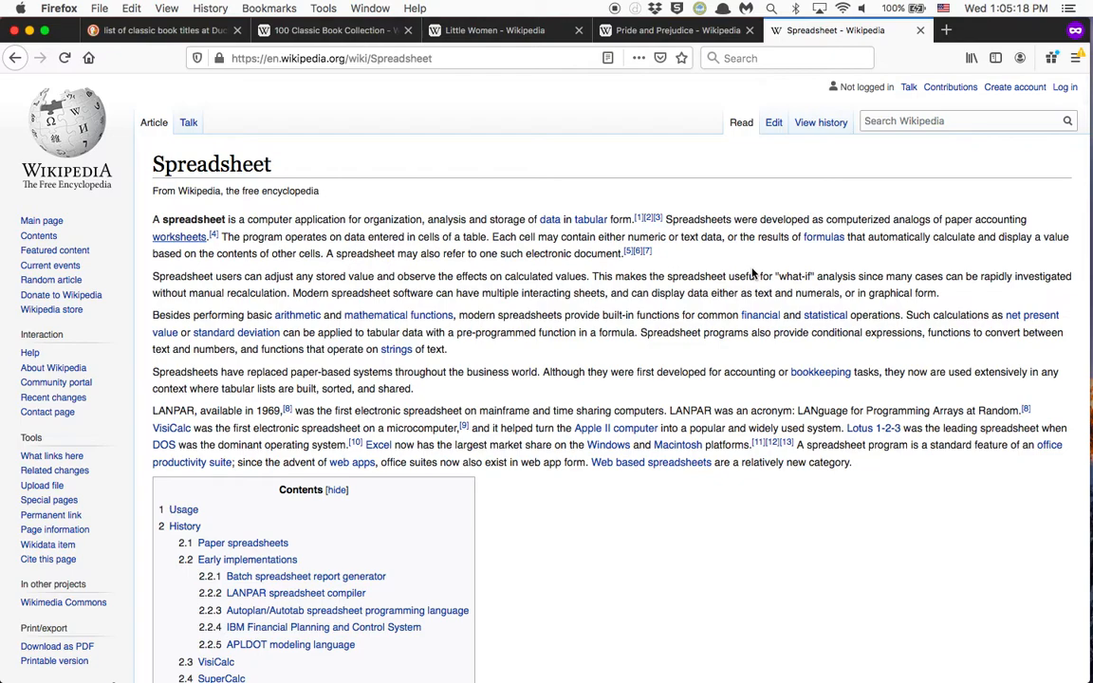
{"action": "left_click_drag", "start_coordinate": [364, 219], "coordinate": [631, 219]}
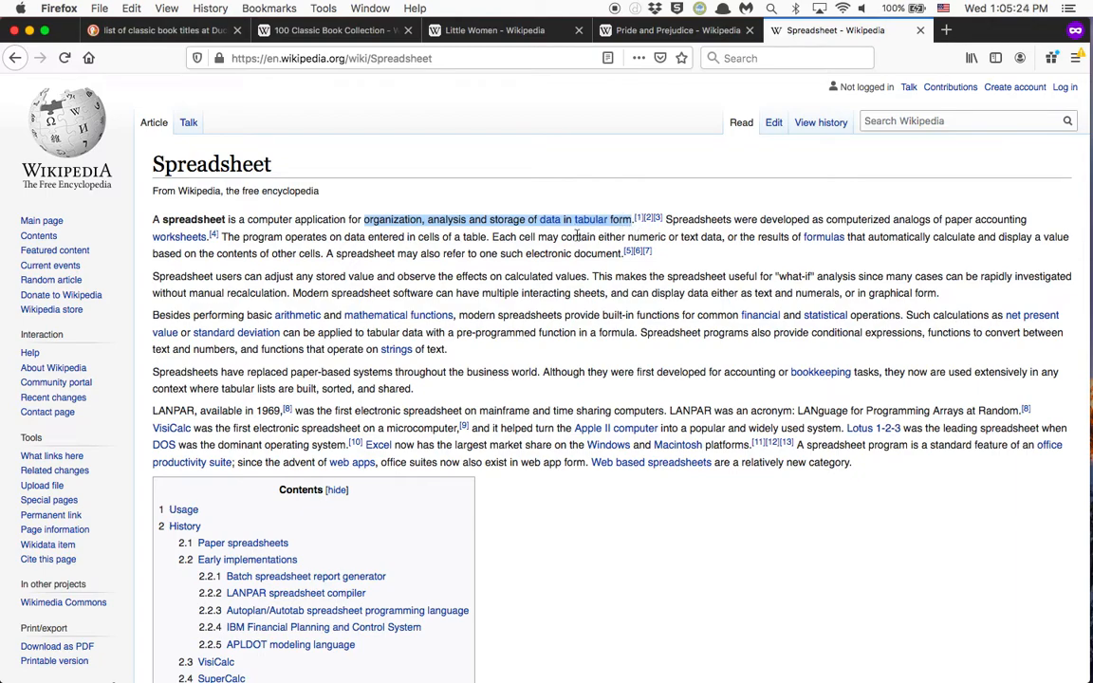
{"action": "left_click", "coordinate": [588, 313]}
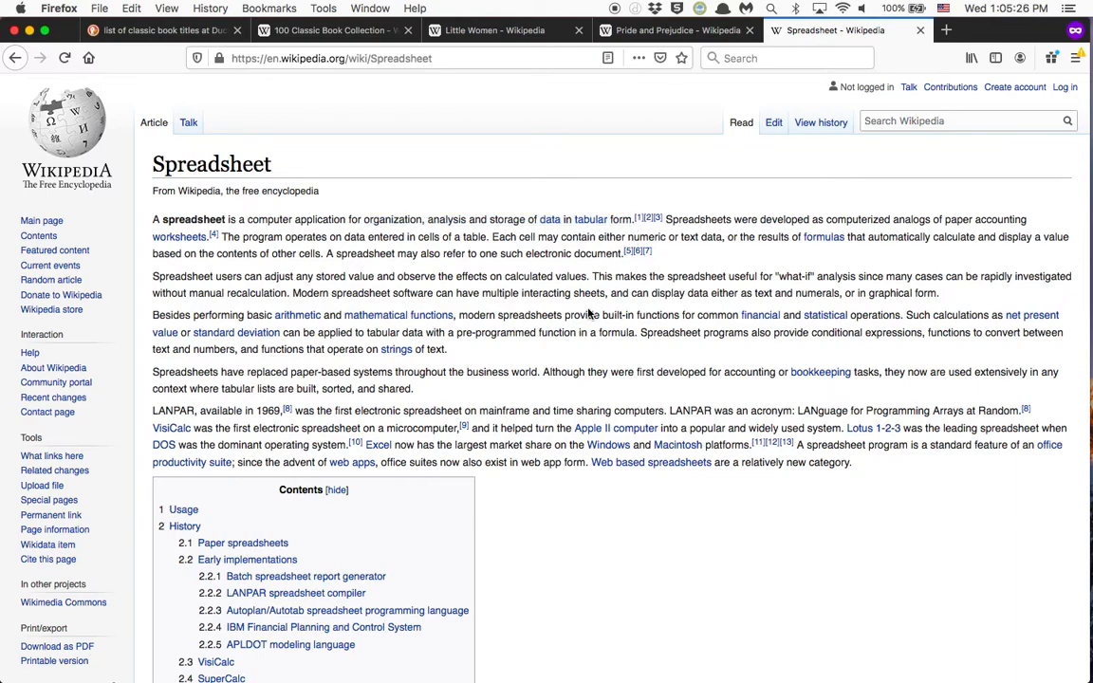
Return to the sample spreadsheet, view its built-in help options, and select the "Web search, DataCamp, built-in help" entry
{"action": "key", "text": "super+grave"}
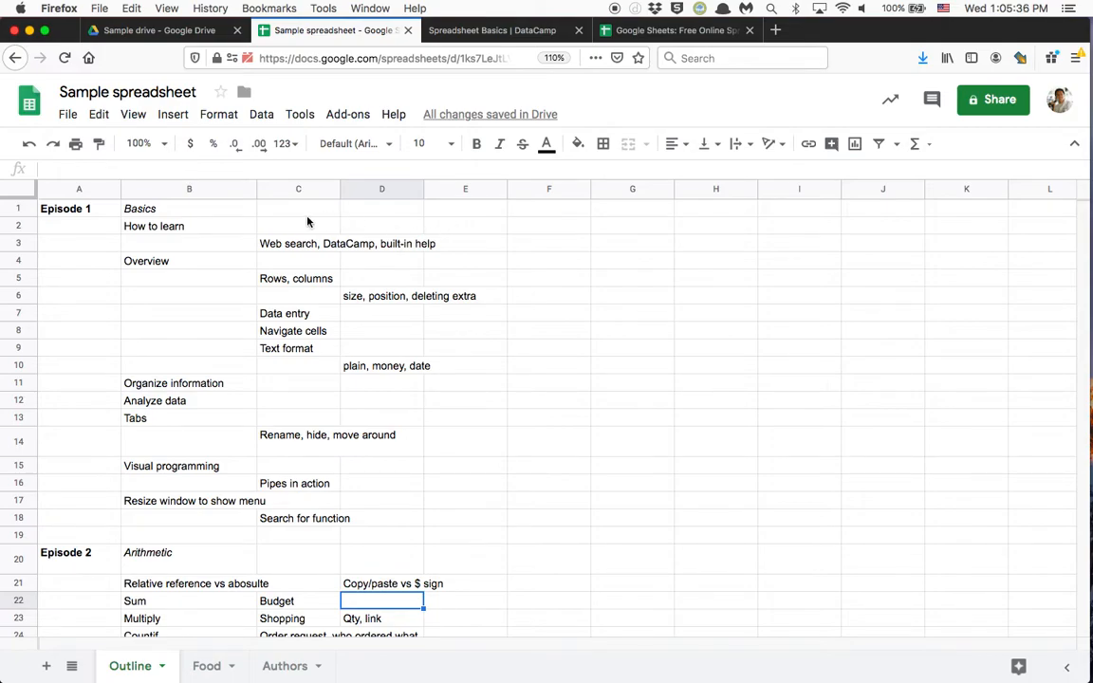
{"action": "left_click", "coordinate": [296, 228]}
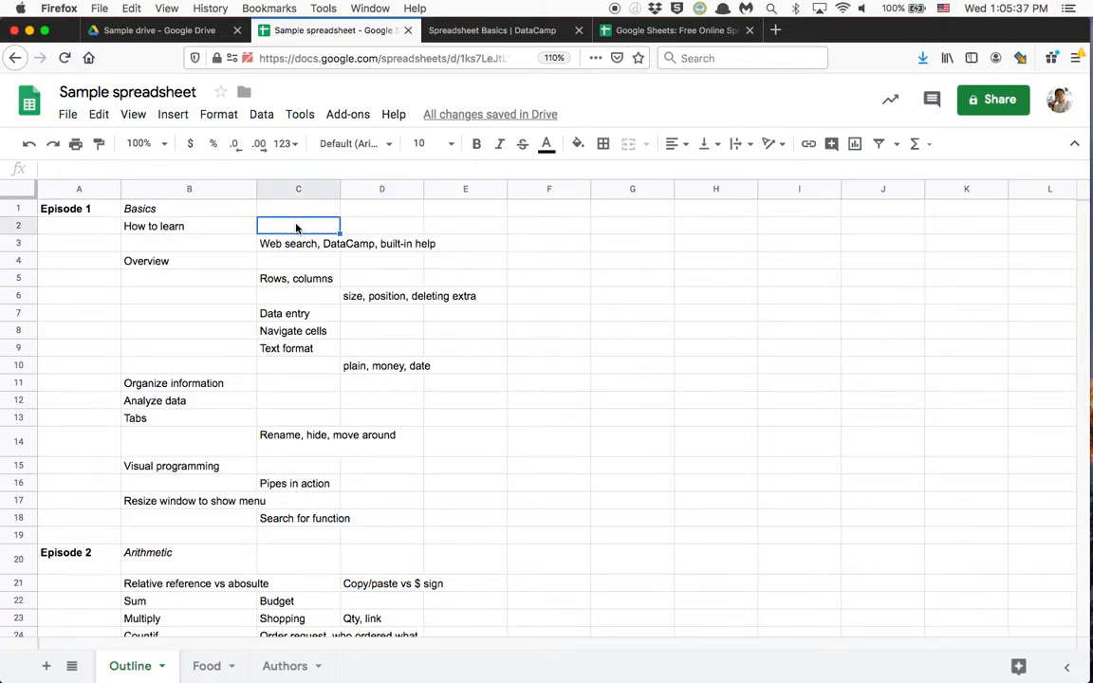
{"action": "left_click", "coordinate": [393, 118]}
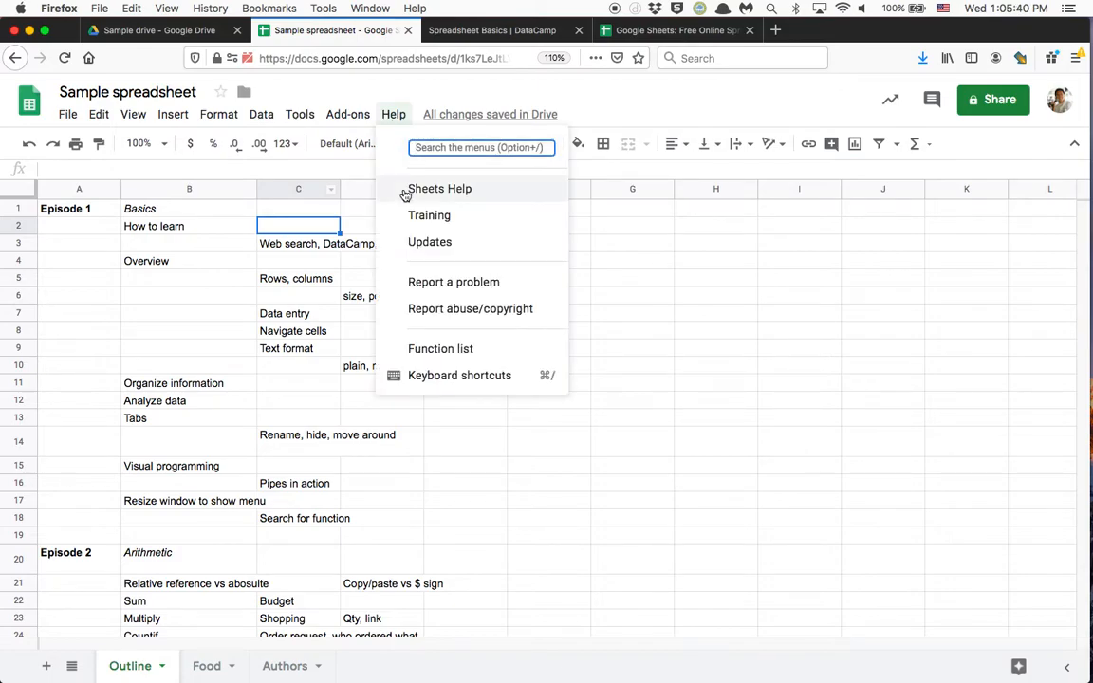
{"action": "left_click", "coordinate": [305, 249]}
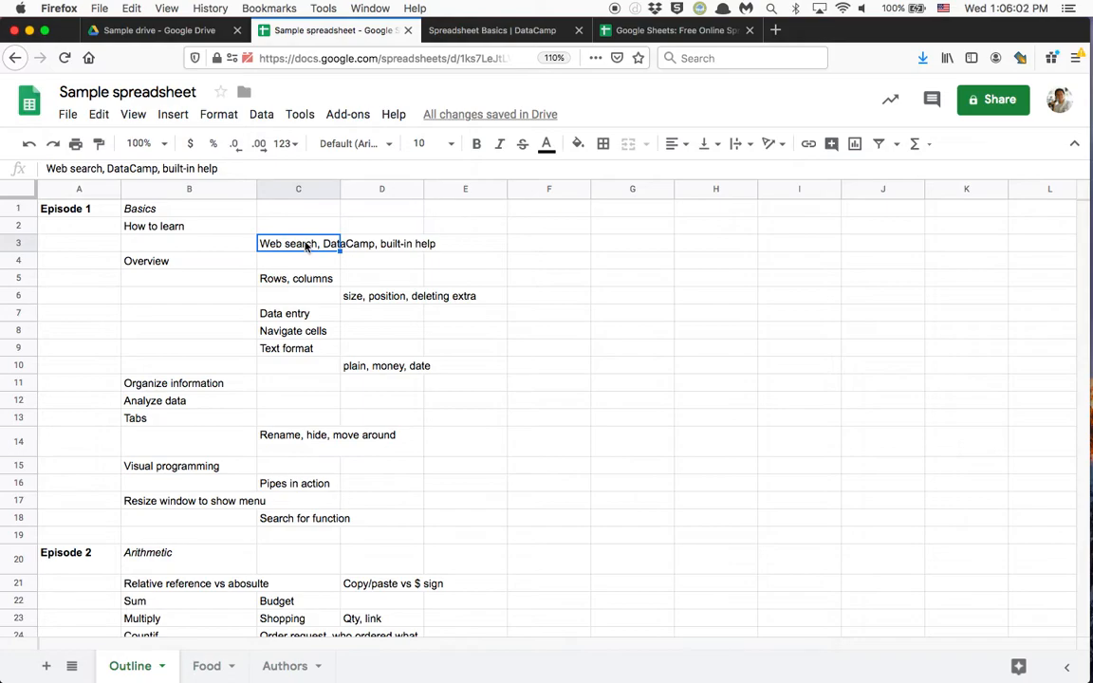
Switch to the DataCamp page and search its catalogue for "spreadsheet"
{"action": "left_click", "coordinate": [452, 35]}
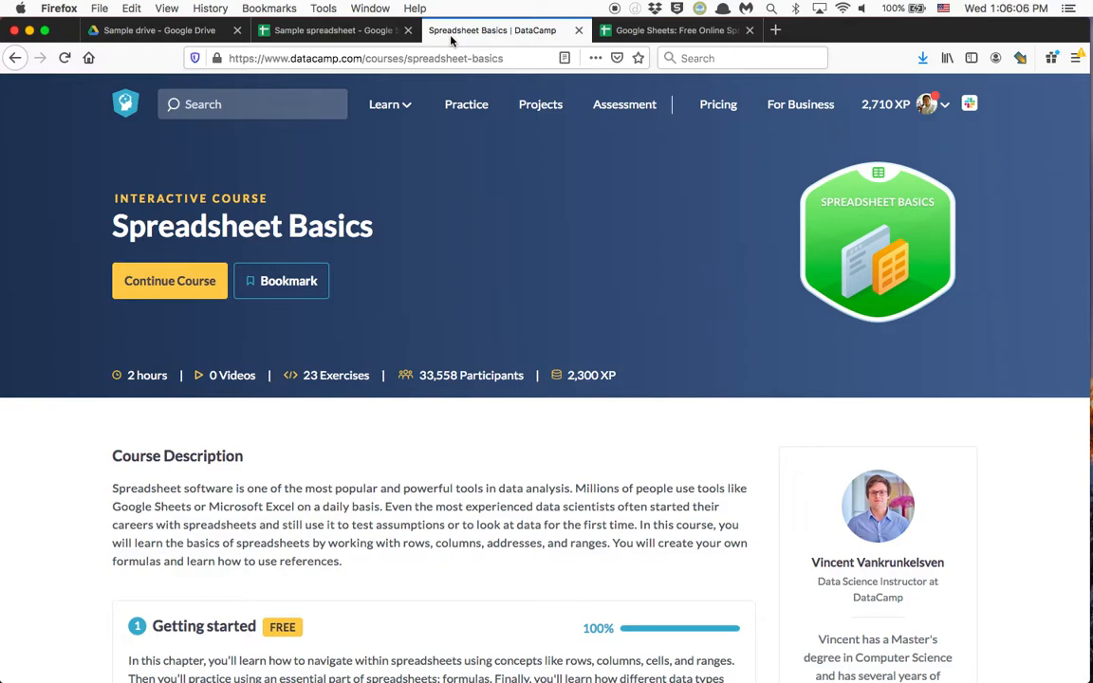
{"action": "mouse_move", "coordinate": [400, 114]}
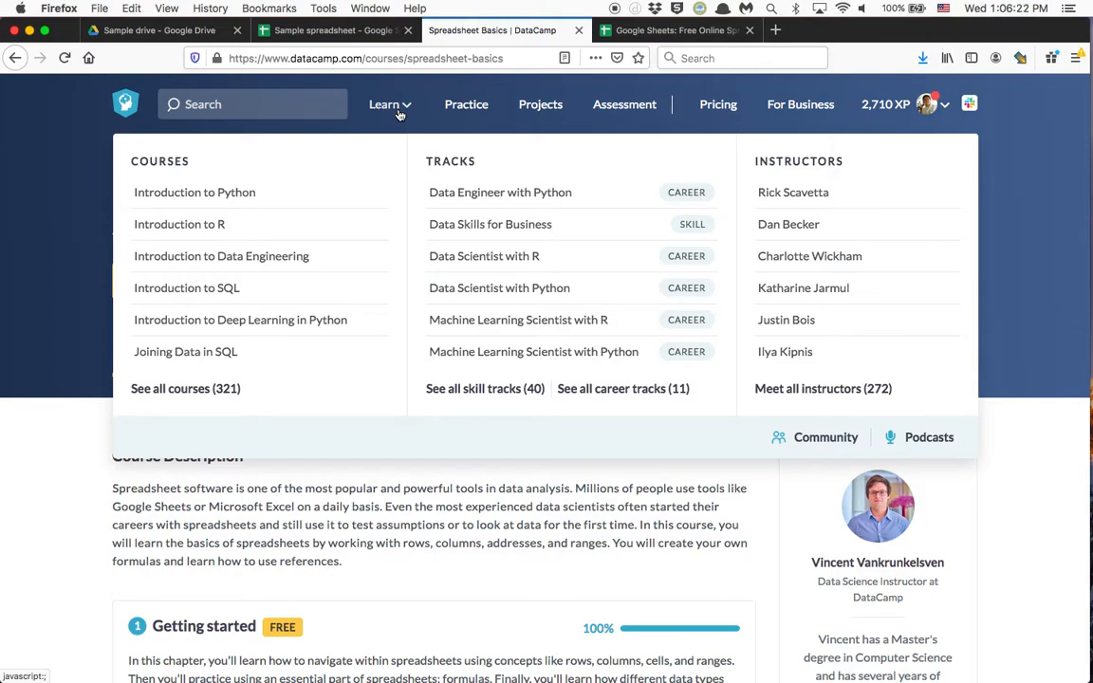
{"action": "left_click", "coordinate": [283, 107]}
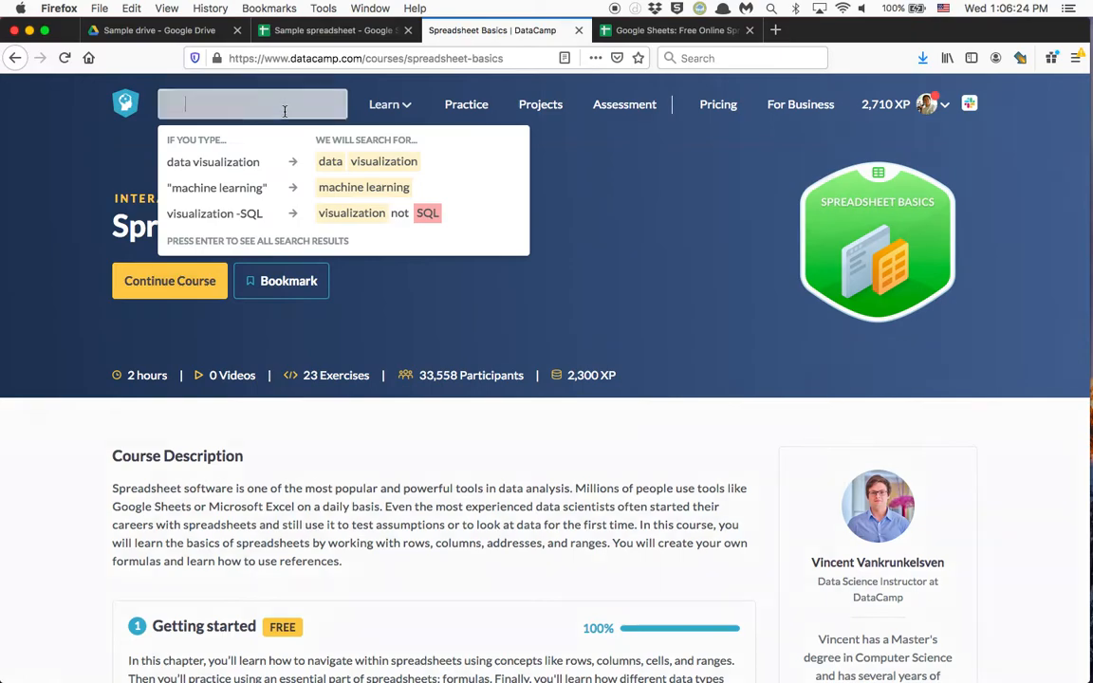
{"action": "type", "text": "spreadsheet"}
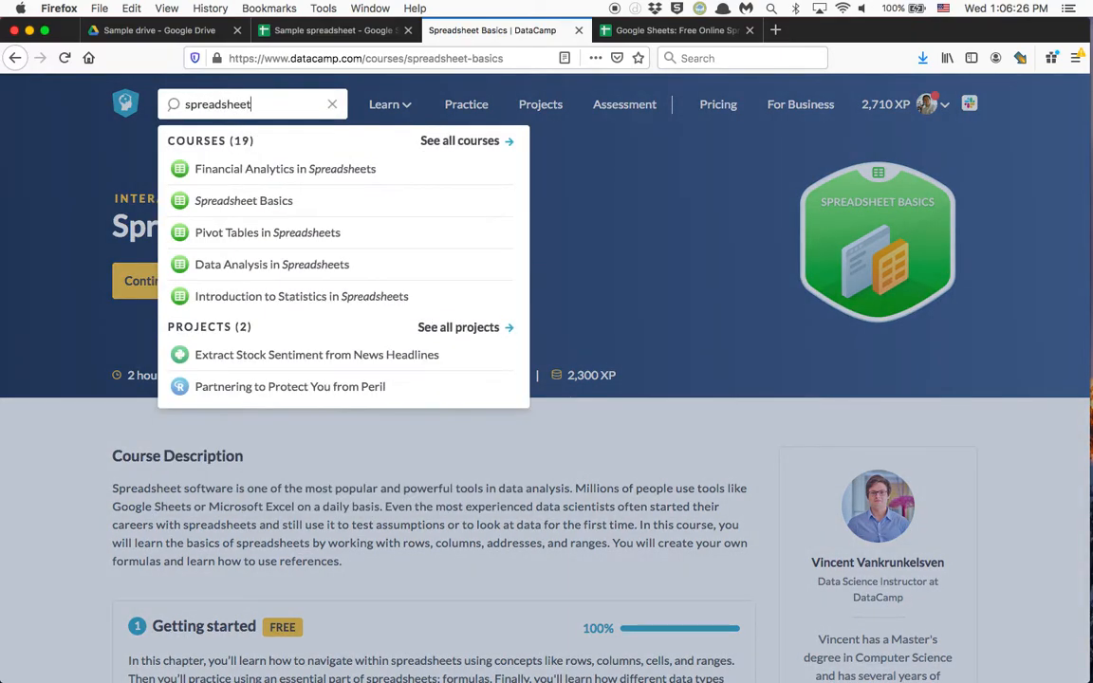
{"action": "left_click", "coordinate": [292, 403]}
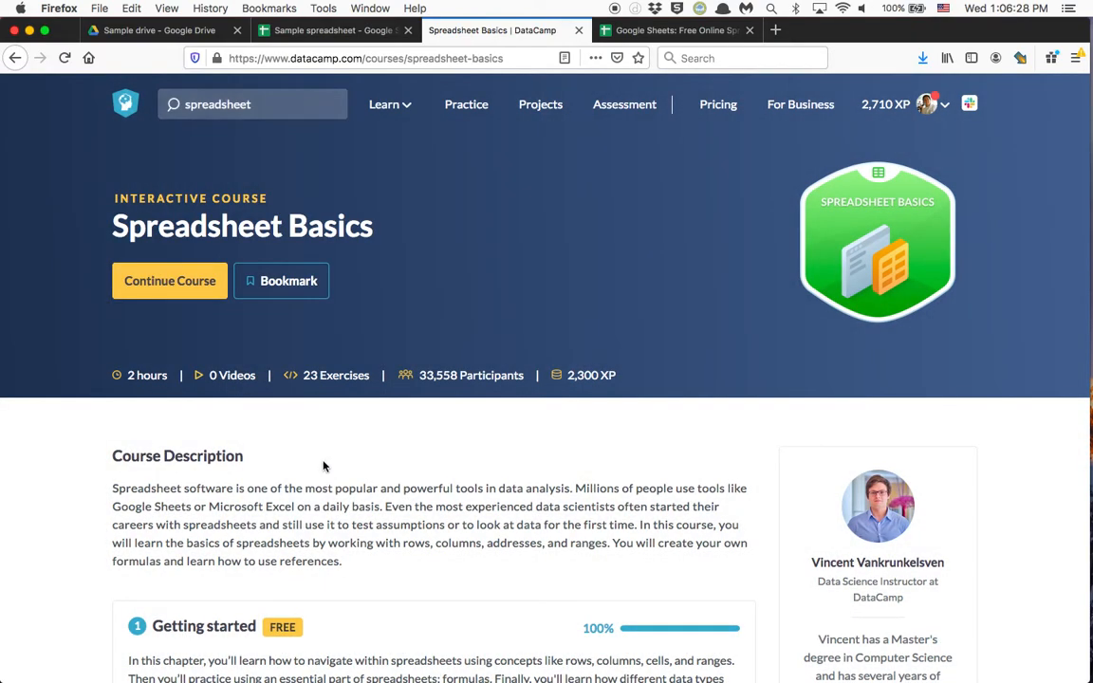
Review the Spreadsheet Basics course description and its chapters on DataCamp
{"action": "scroll", "coordinate": [154, 457], "scroll_direction": "down", "scroll_amount": 10}
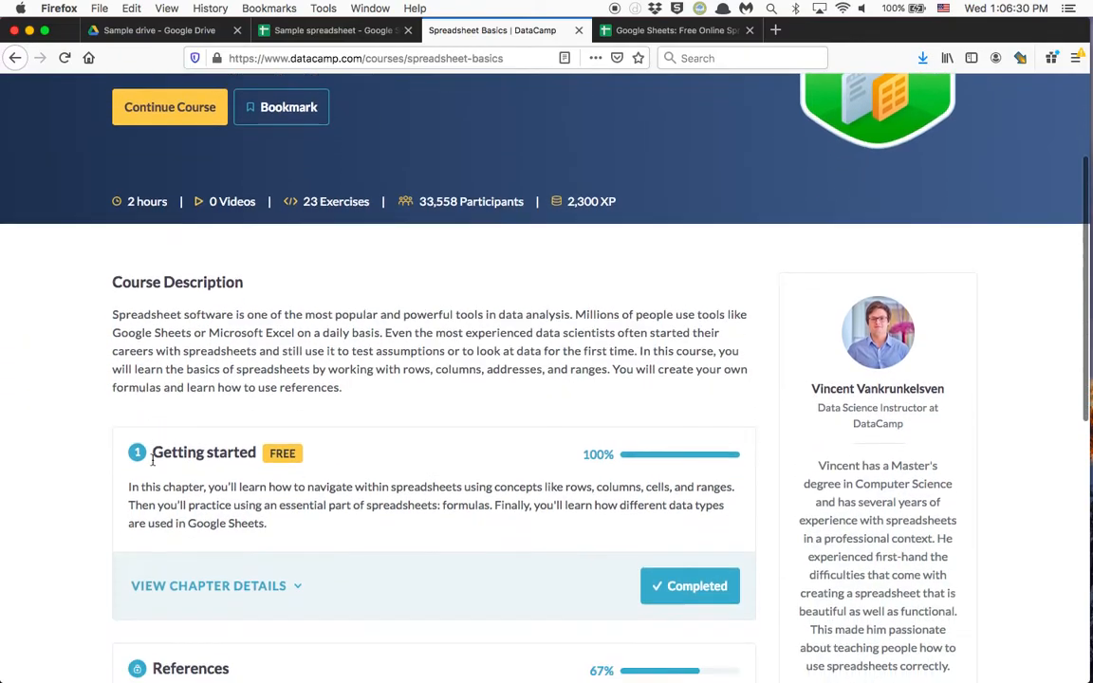
{"action": "scroll", "coordinate": [153, 461], "scroll_direction": "up", "scroll_amount": 6}
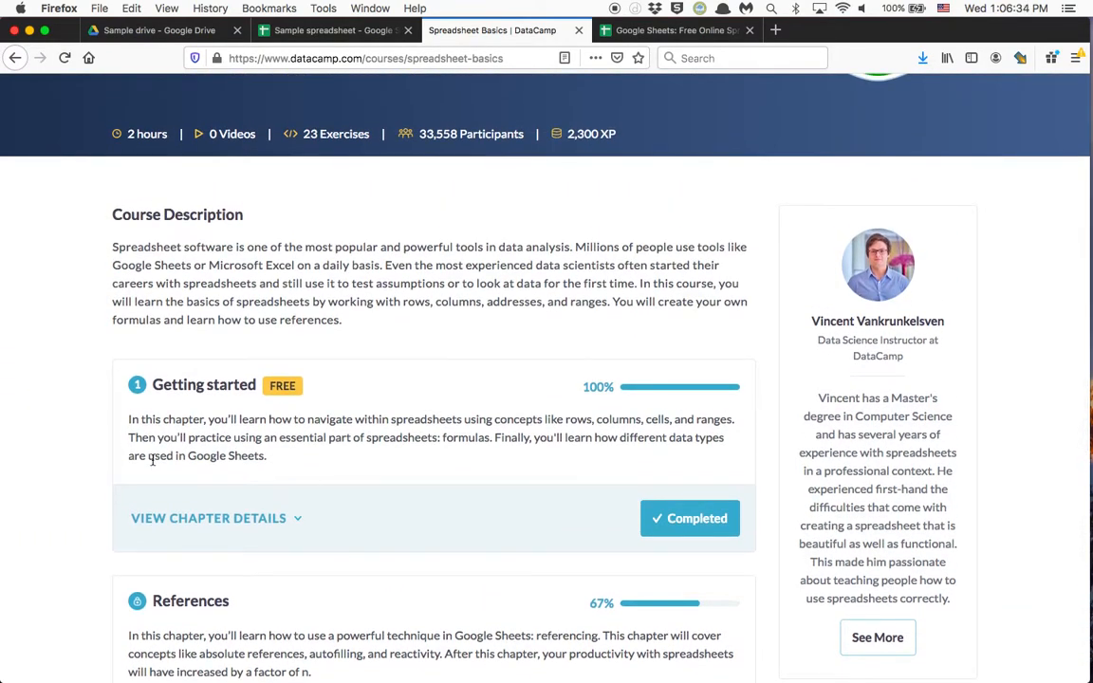
{"action": "scroll", "coordinate": [260, 503], "scroll_direction": "up", "scroll_amount": 5}
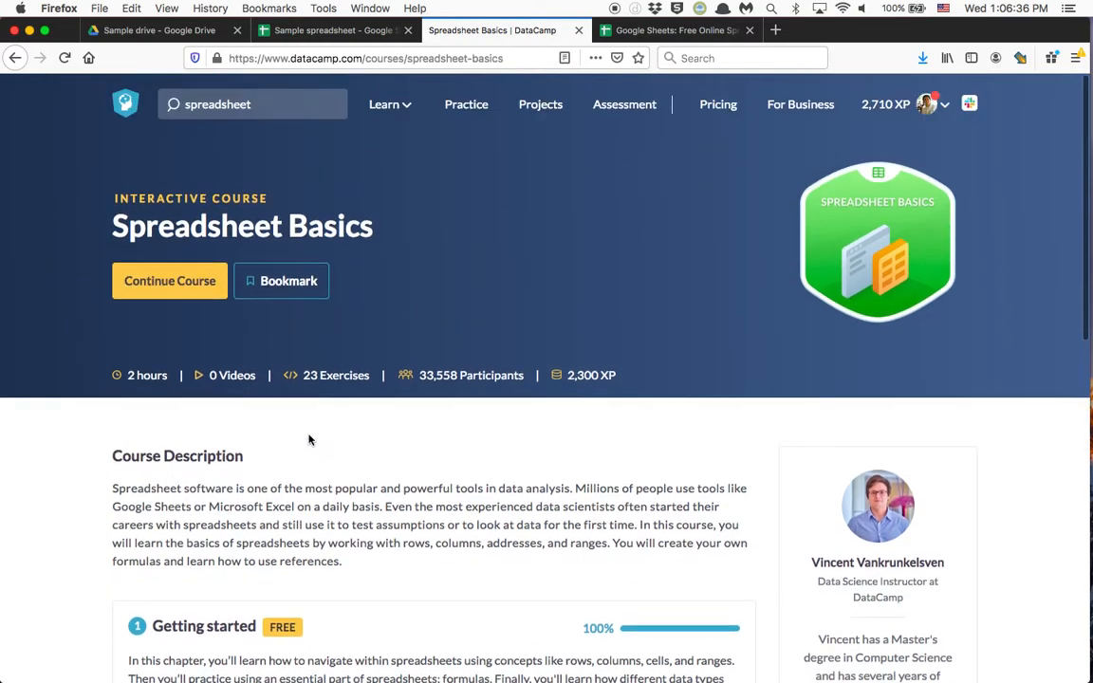
{"action": "mouse_move", "coordinate": [933, 105]}
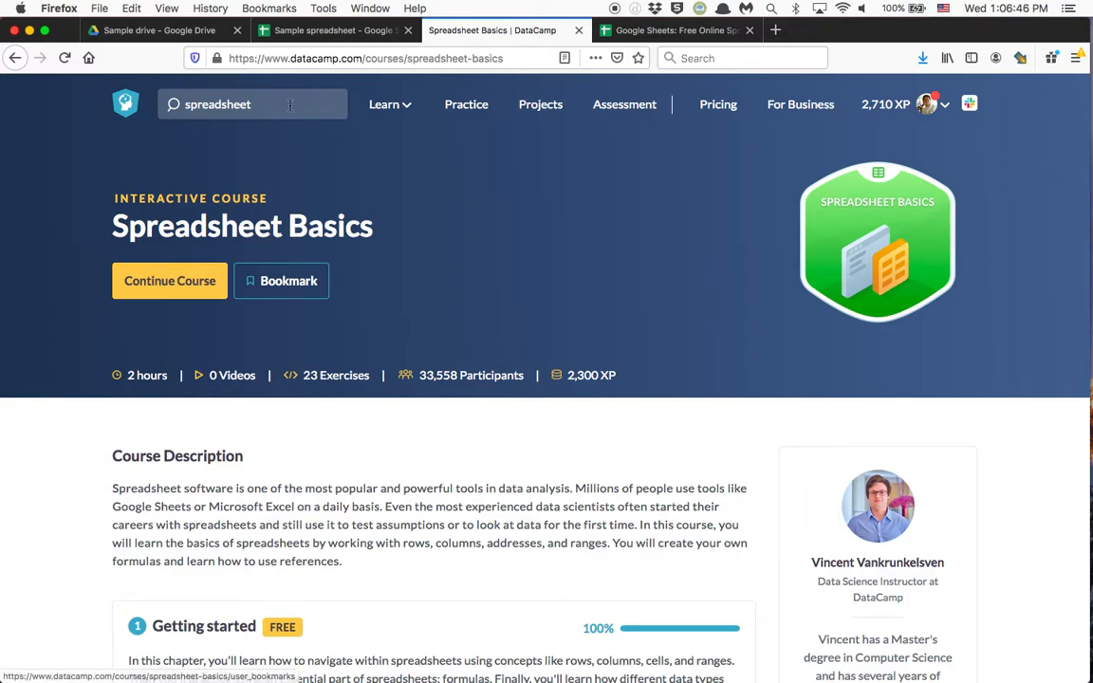
Return to the sample spreadsheet and point out column C by selecting it on the Outline sheet
{"action": "left_click", "coordinate": [326, 29]}
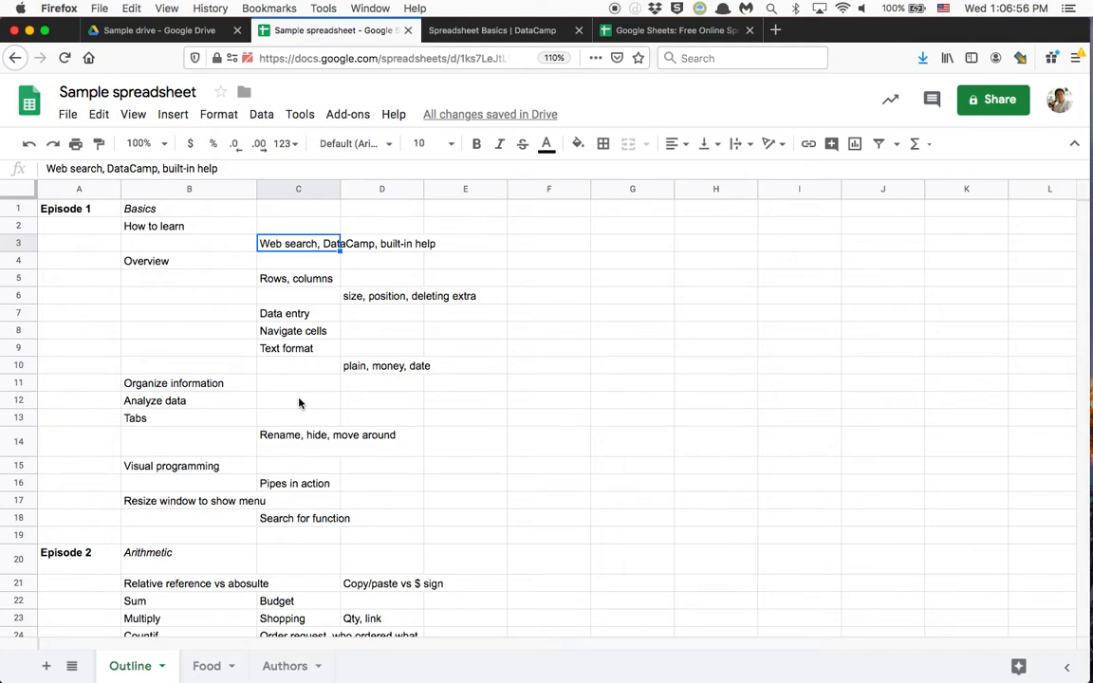
{"action": "key", "text": "Down"}
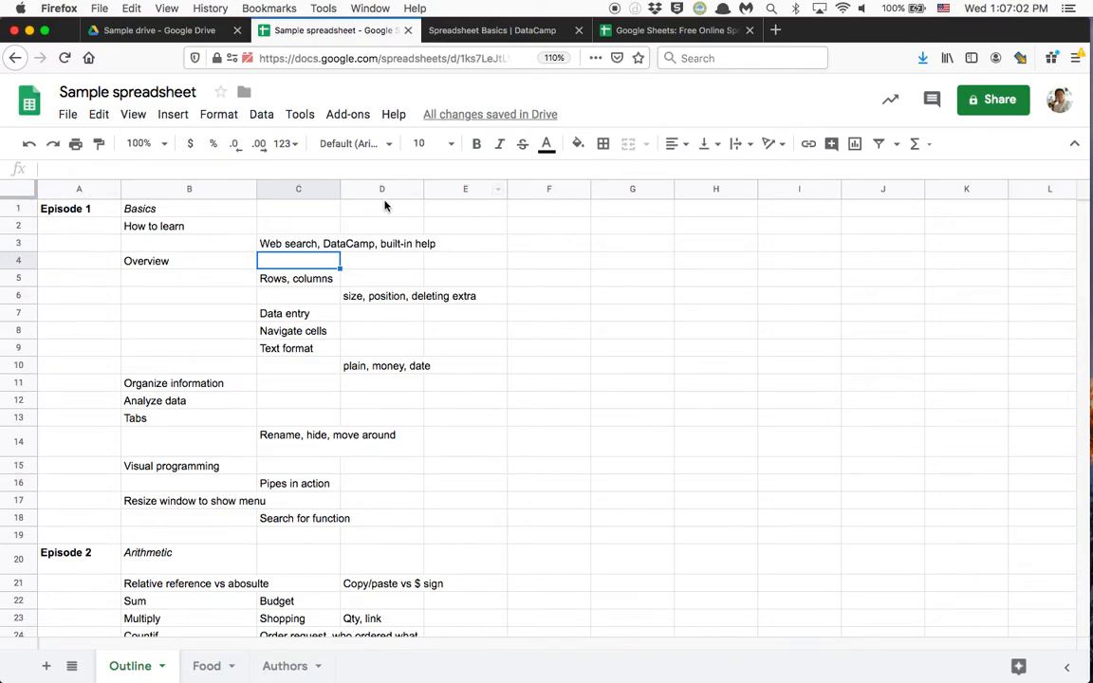
{"action": "left_click", "coordinate": [313, 189]}
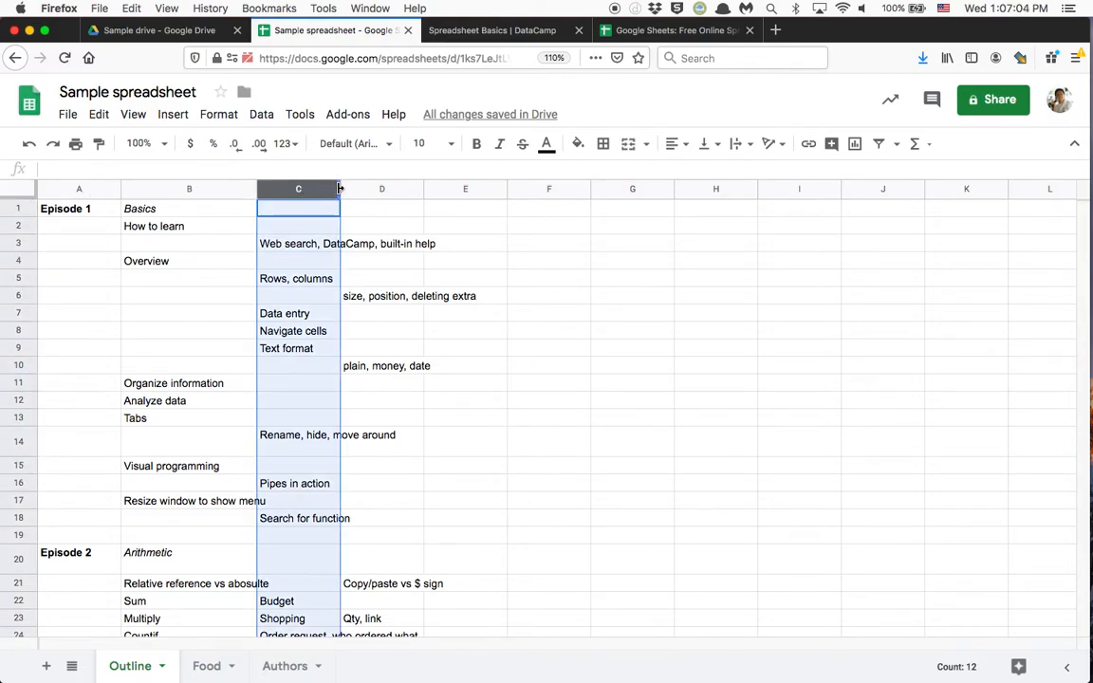
{"action": "left_click", "coordinate": [368, 210]}
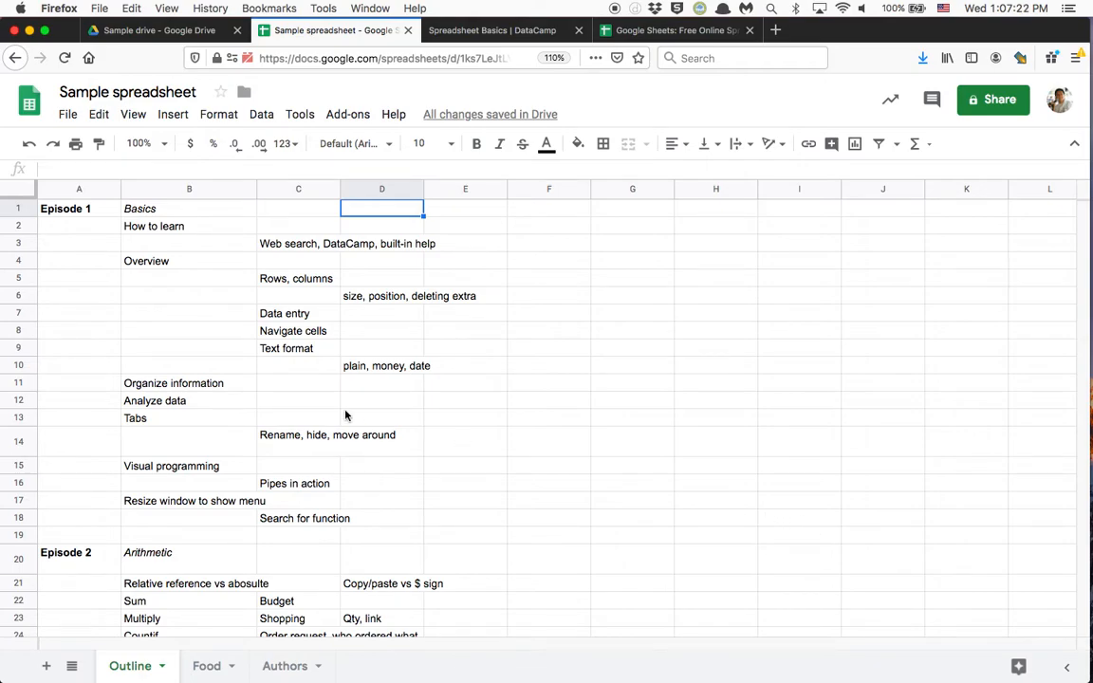
Widen column C on the Outline sheet so that its longest entry, "Web search, DataCamp, built-in help", just fits
{"action": "left_click", "coordinate": [292, 188]}
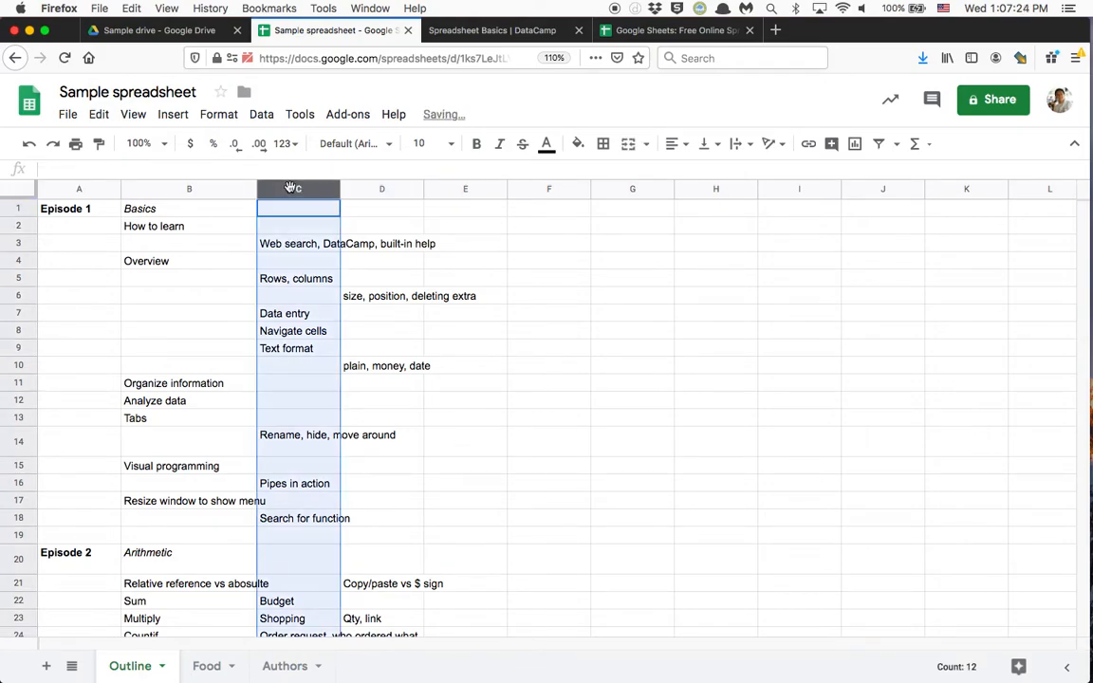
{"action": "left_click", "coordinate": [359, 190]}
{"action": "left_click", "coordinate": [306, 189]}
{"action": "left_click", "coordinate": [223, 190]}
{"action": "left_click", "coordinate": [285, 189]}
{"action": "left_click_drag", "start_coordinate": [340, 192], "coordinate": [525, 190]}
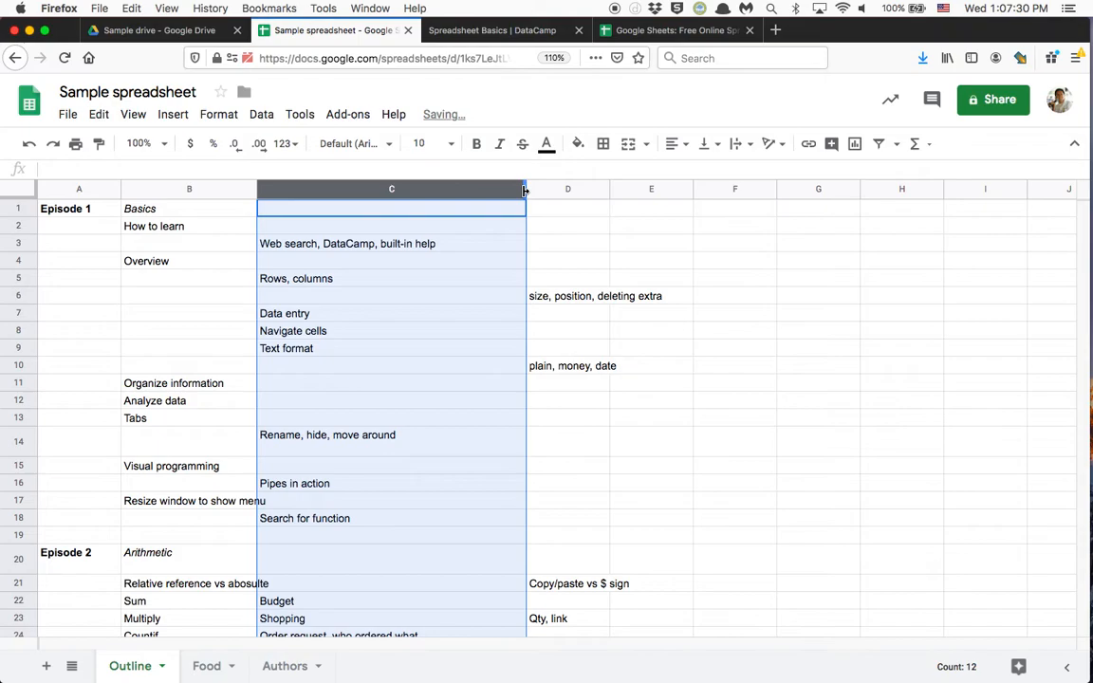
{"action": "scroll", "coordinate": [410, 446], "scroll_direction": "down", "scroll_amount": 5}
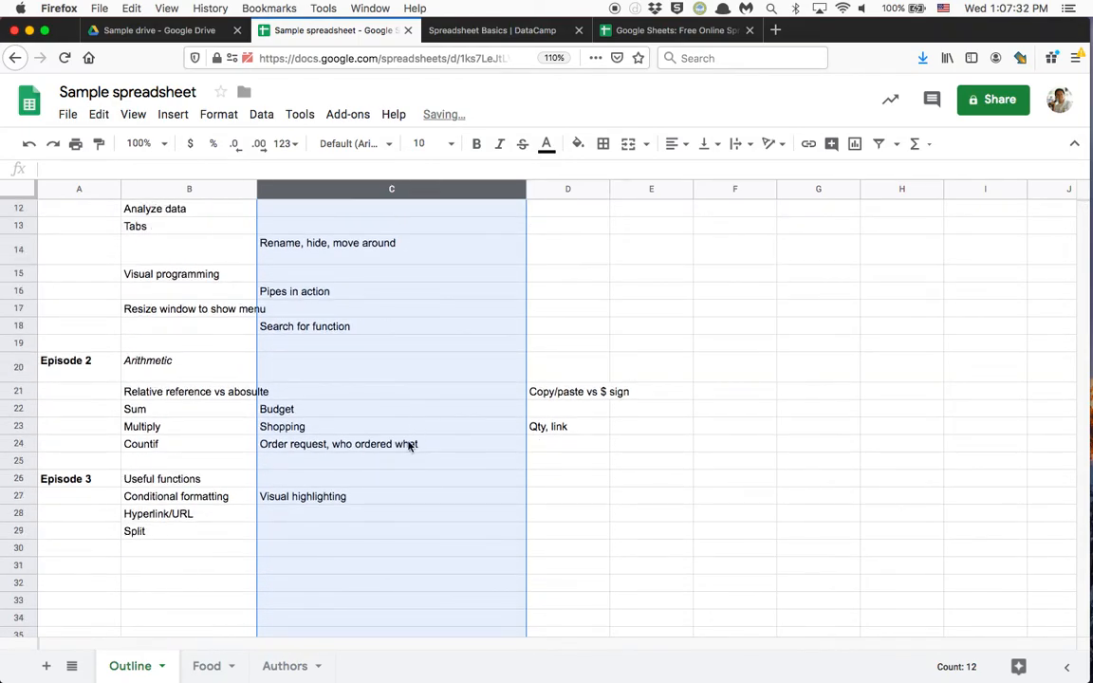
{"action": "left_click_drag", "start_coordinate": [527, 190], "coordinate": [440, 190]}
{"action": "scroll", "coordinate": [406, 262], "scroll_direction": "up", "scroll_amount": 5}
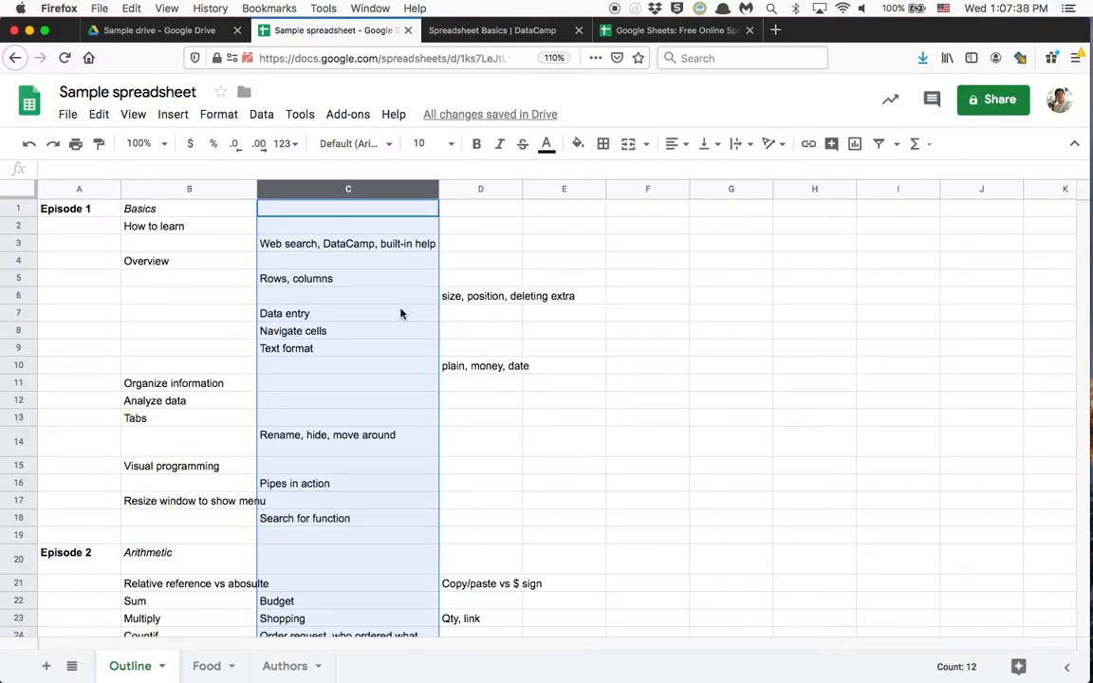
{"action": "left_click", "coordinate": [310, 297]}
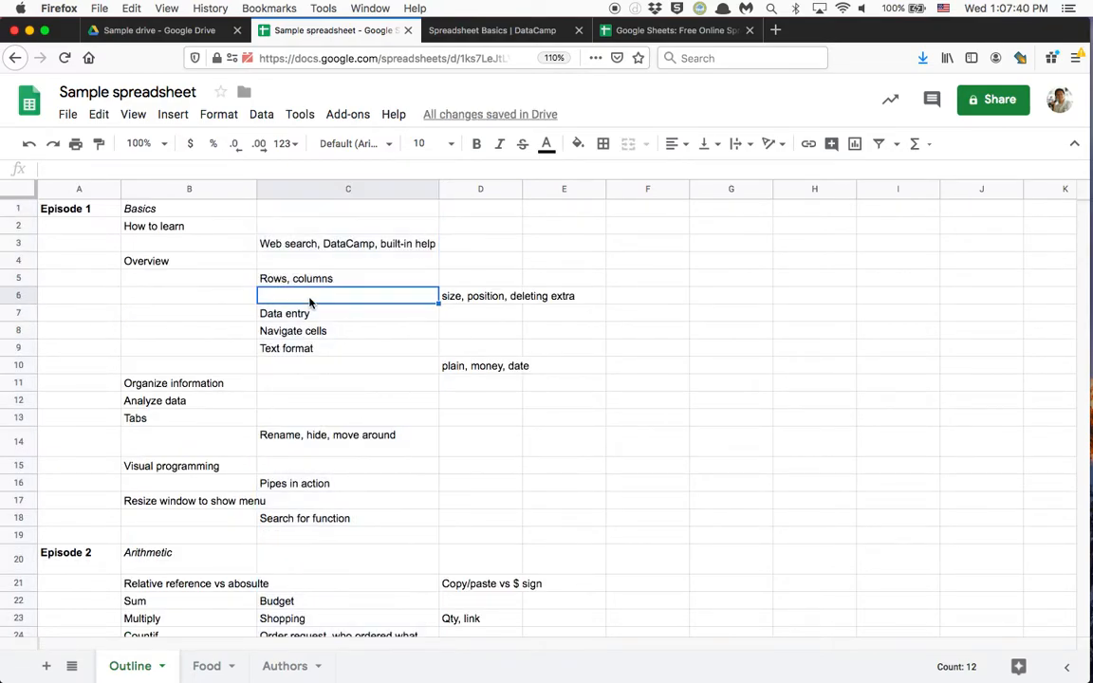
Move columns C and D together in front of column A, and undo the move
{"action": "left_click", "coordinate": [347, 189]}
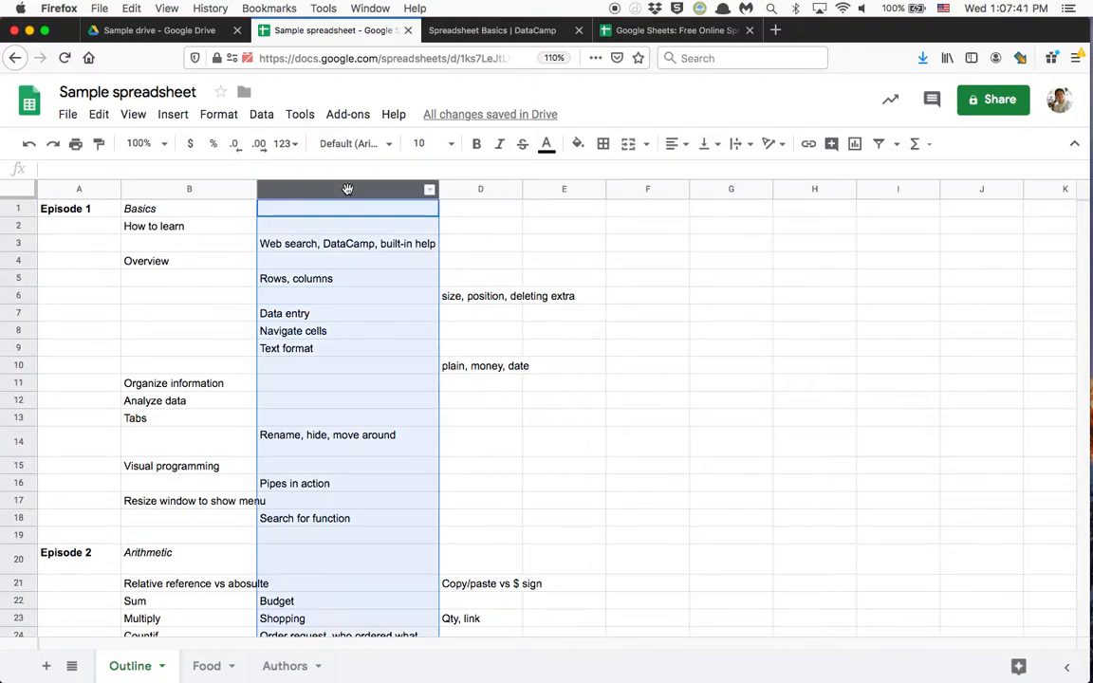
{"action": "left_click", "coordinate": [472, 190], "text": "shift"}
{"action": "left_click_drag", "start_coordinate": [422, 189], "coordinate": [92, 195]}
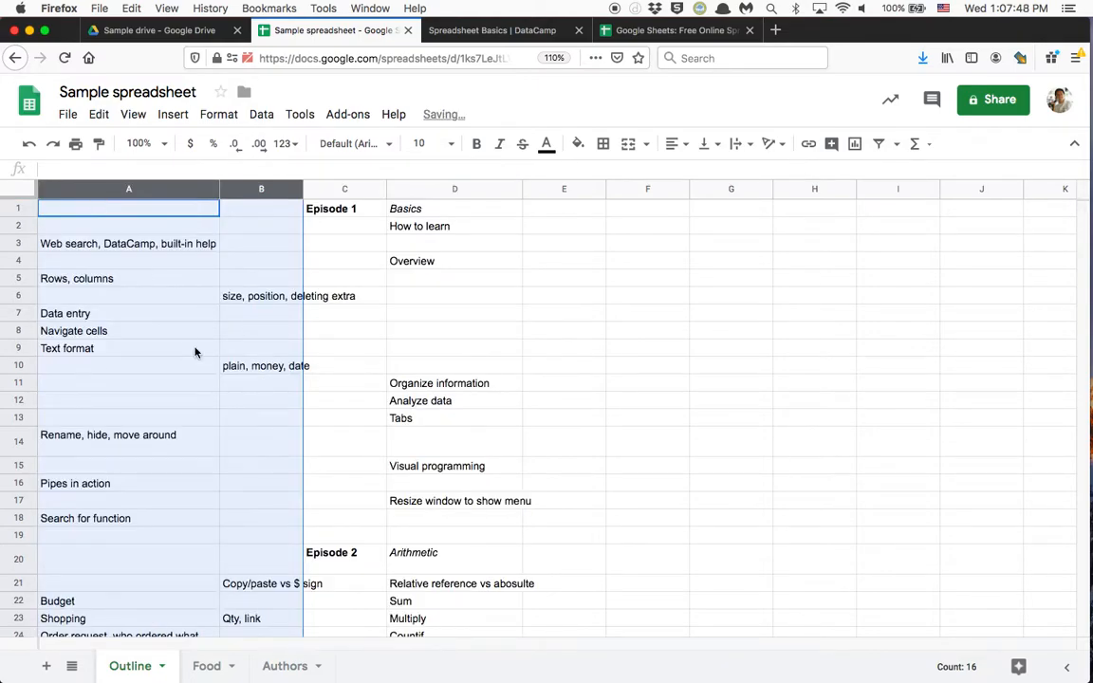
{"action": "key", "text": "super+z"}
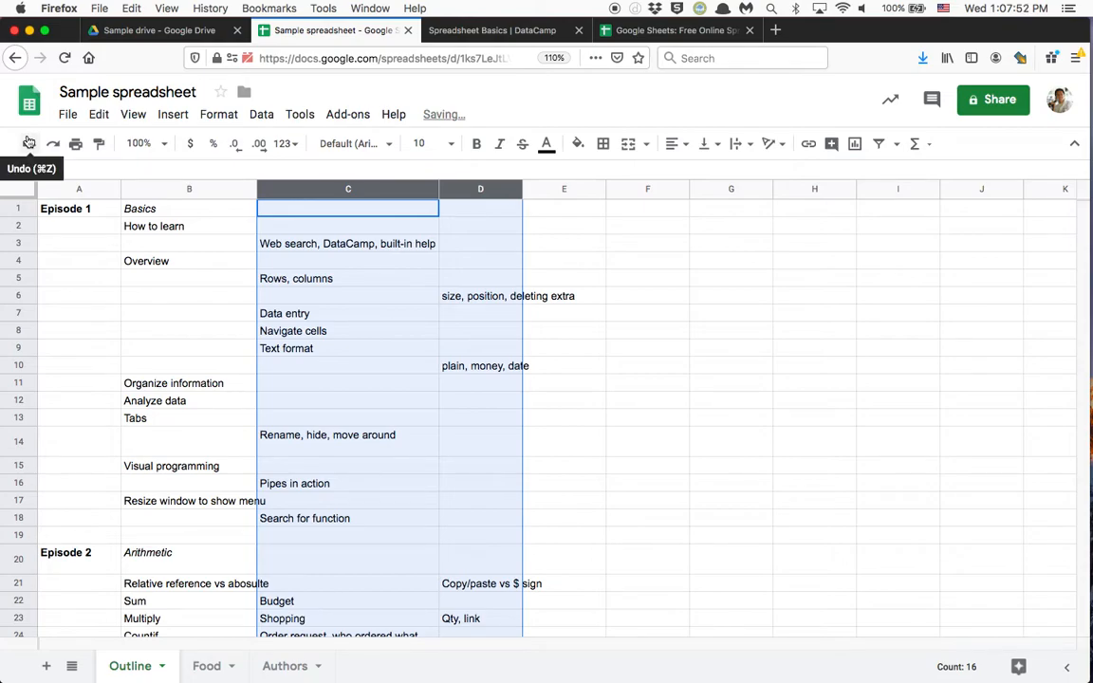
{"action": "left_click", "coordinate": [190, 330]}
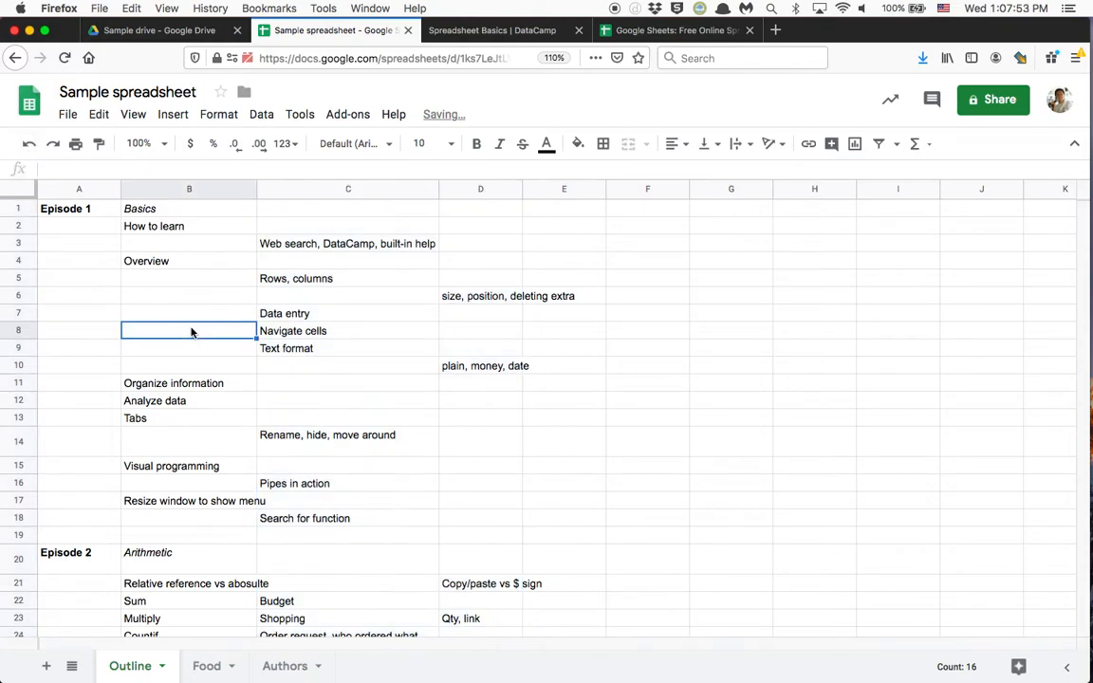
Try moving the "How to learn" row further down the outline, including to row 10, undoing each move
{"action": "left_click", "coordinate": [23, 222]}
{"action": "left_click_drag", "start_coordinate": [21, 224], "coordinate": [20, 332]}
{"action": "key", "text": "super+z"}
{"action": "left_click_drag", "start_coordinate": [19, 224], "coordinate": [19, 372]}
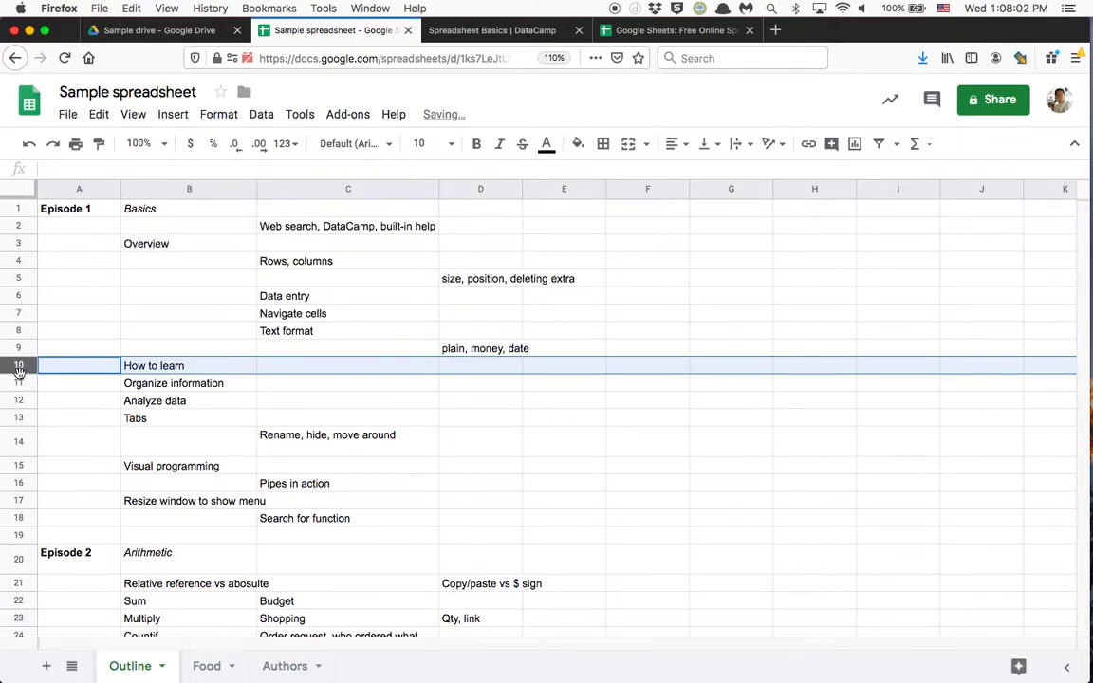
{"action": "key", "text": "super+z"}
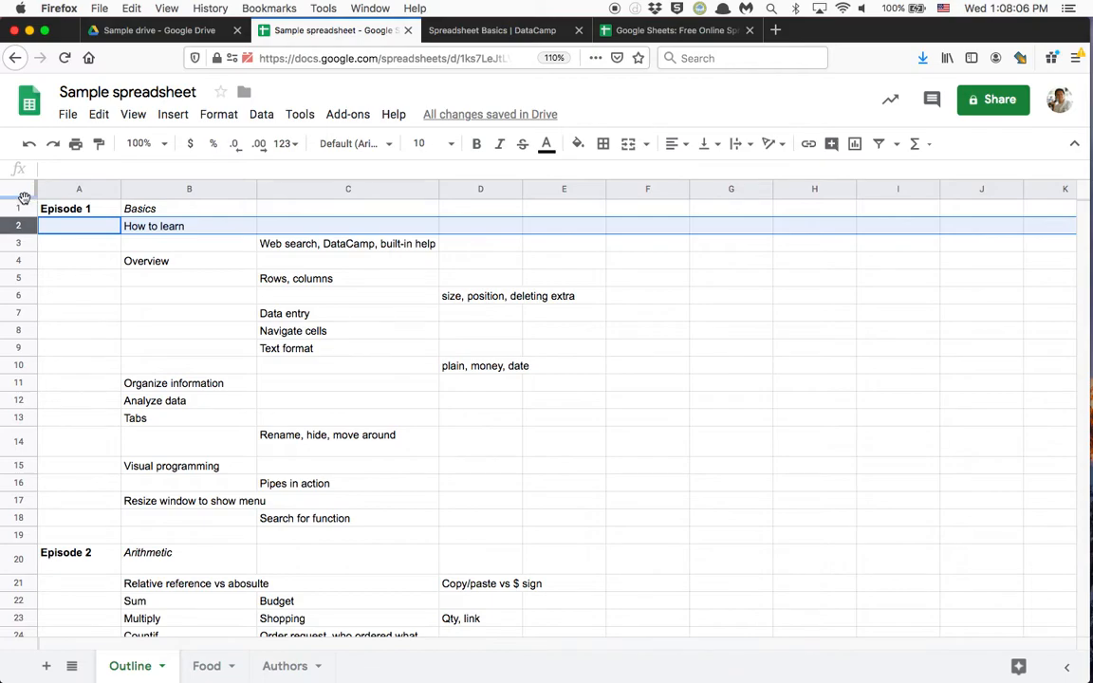
Freeze row 1 of the Outline sheet and check that it stays in place while browsing down the rows
{"action": "left_click_drag", "start_coordinate": [24, 198], "coordinate": [19, 219]}
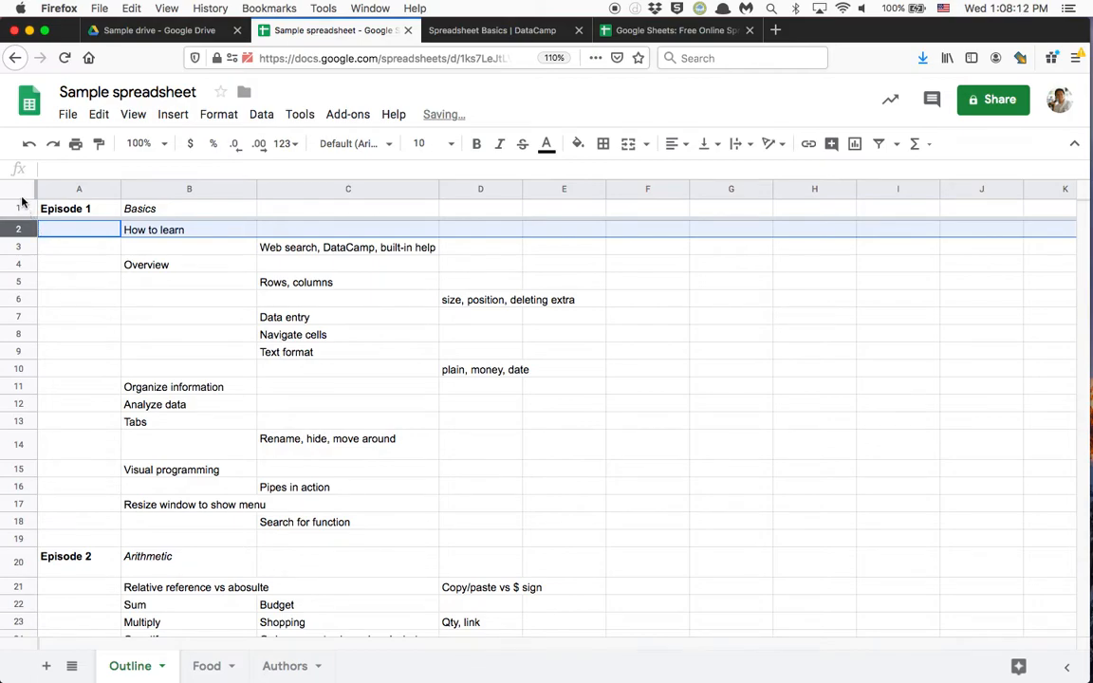
{"action": "scroll", "coordinate": [127, 379], "scroll_direction": "down", "scroll_amount": 15}
{"action": "scroll", "coordinate": [128, 378], "scroll_direction": "down", "scroll_amount": 20}
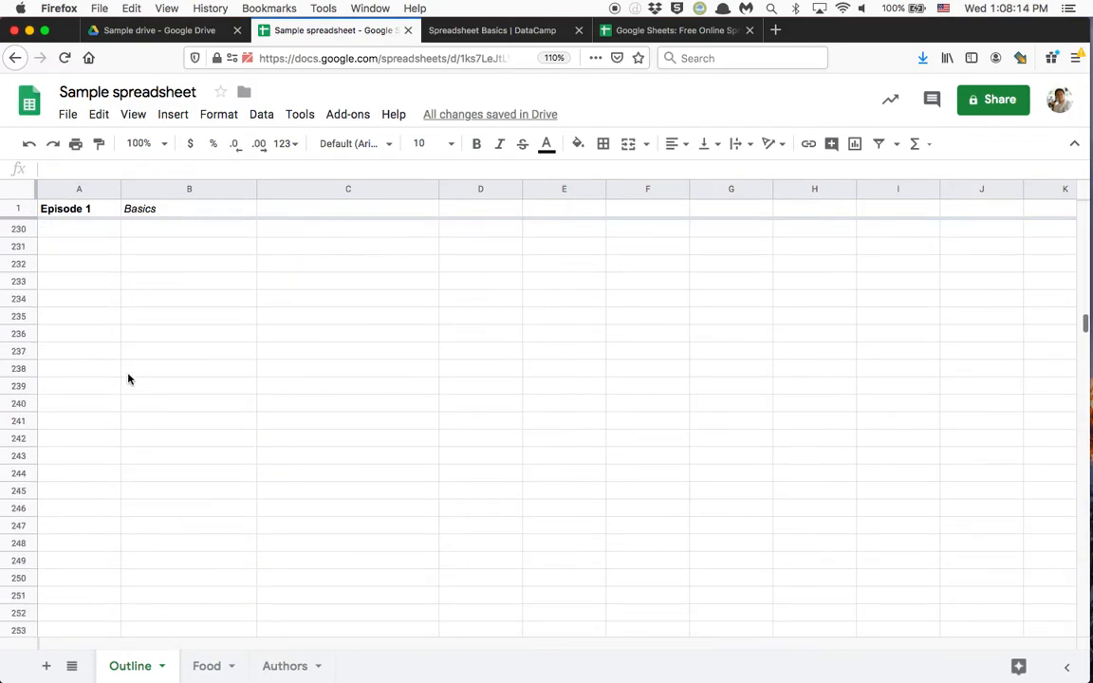
{"action": "scroll", "coordinate": [128, 378], "scroll_direction": "up", "scroll_amount": 20}
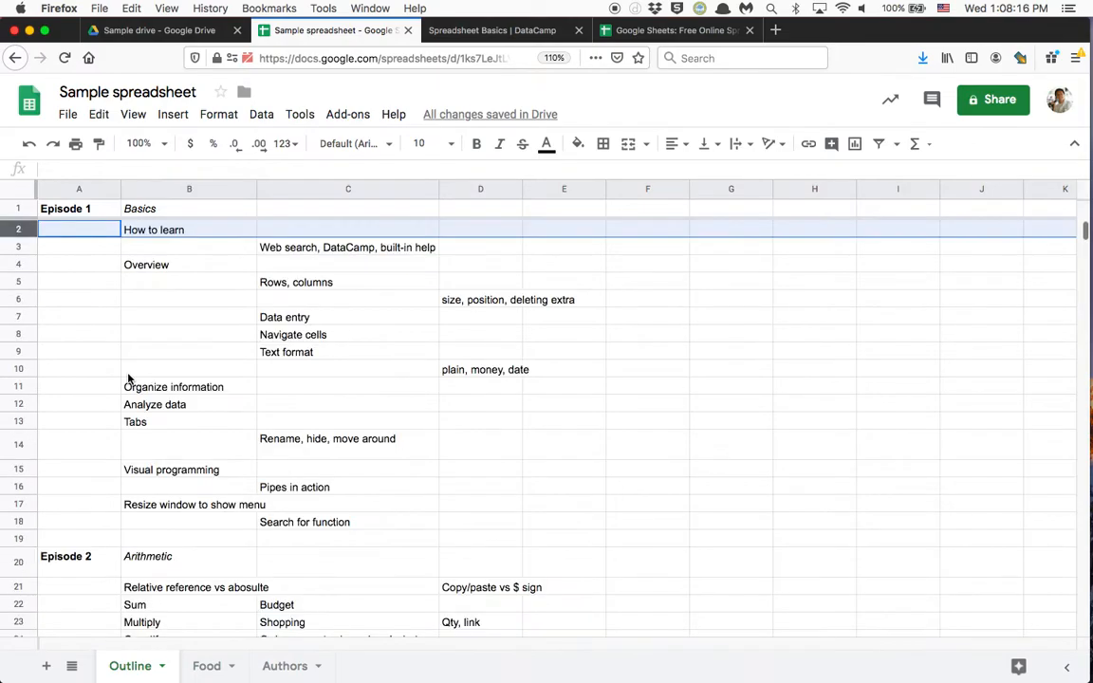
Freeze columns A and B, check them while browsing sideways, and remove the column freeze
{"action": "left_click_drag", "start_coordinate": [35, 190], "coordinate": [252, 194]}
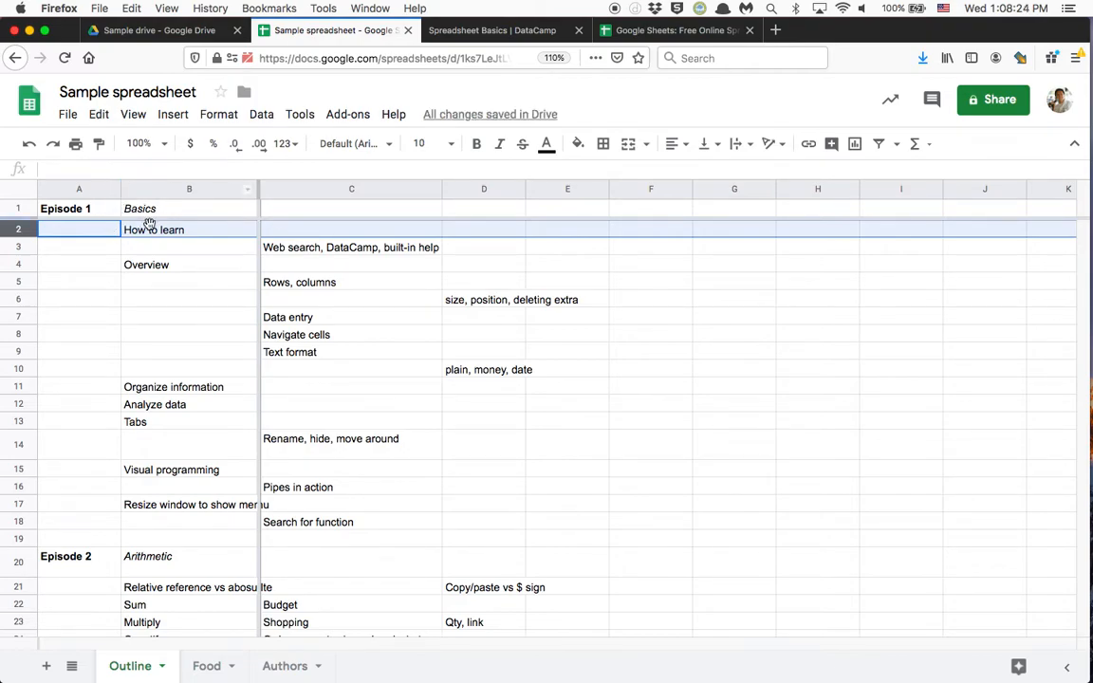
{"action": "scroll", "coordinate": [458, 359], "scroll_direction": "right", "scroll_amount": 10}
{"action": "scroll", "coordinate": [458, 358], "scroll_direction": "left", "scroll_amount": 10}
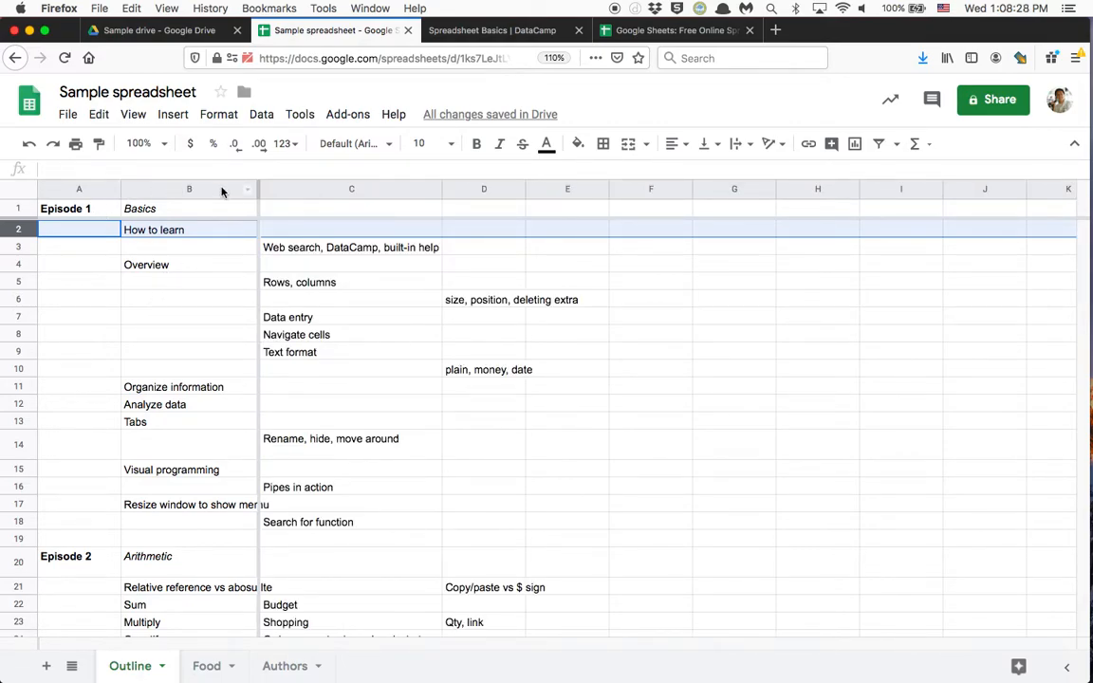
{"action": "left_click_drag", "start_coordinate": [258, 189], "coordinate": [36, 206]}
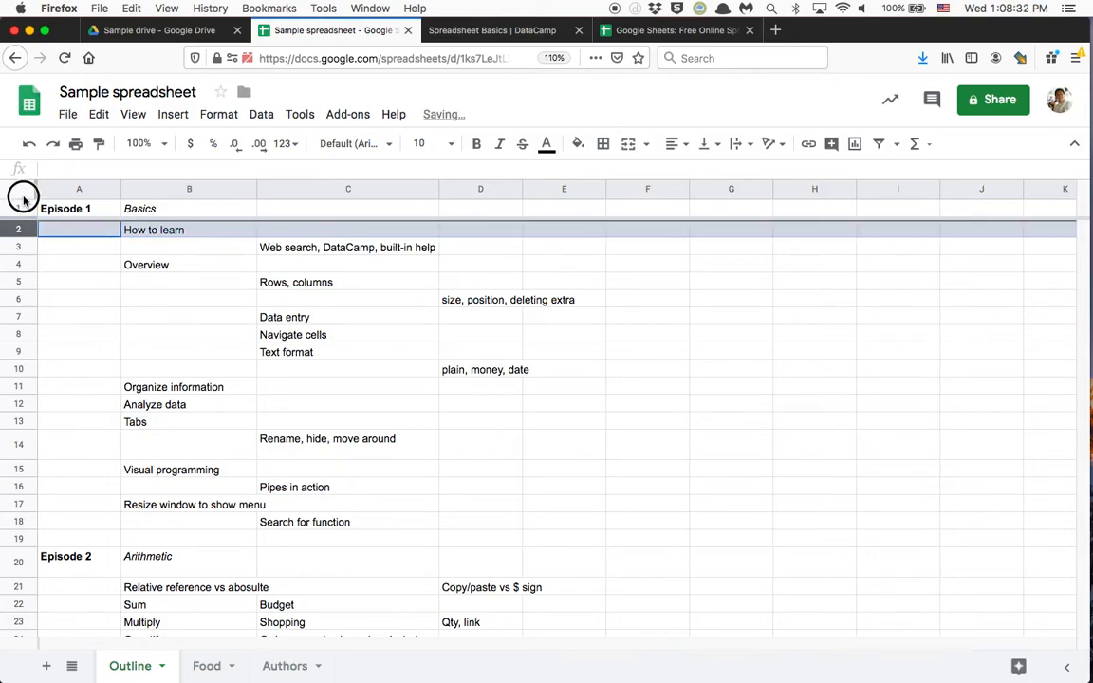
Remove the freeze from row 1 of the Outline sheet
{"action": "left_click", "coordinate": [22, 263]}
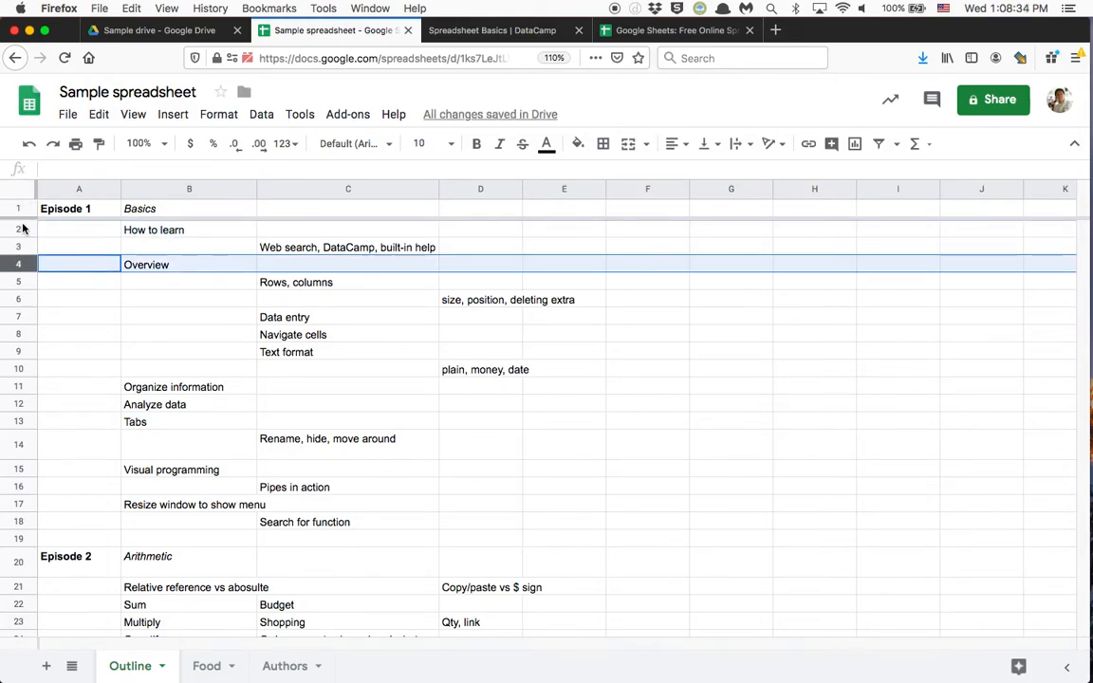
{"action": "left_click", "coordinate": [48, 230]}
{"action": "left_click_drag", "start_coordinate": [24, 220], "coordinate": [24, 186]}
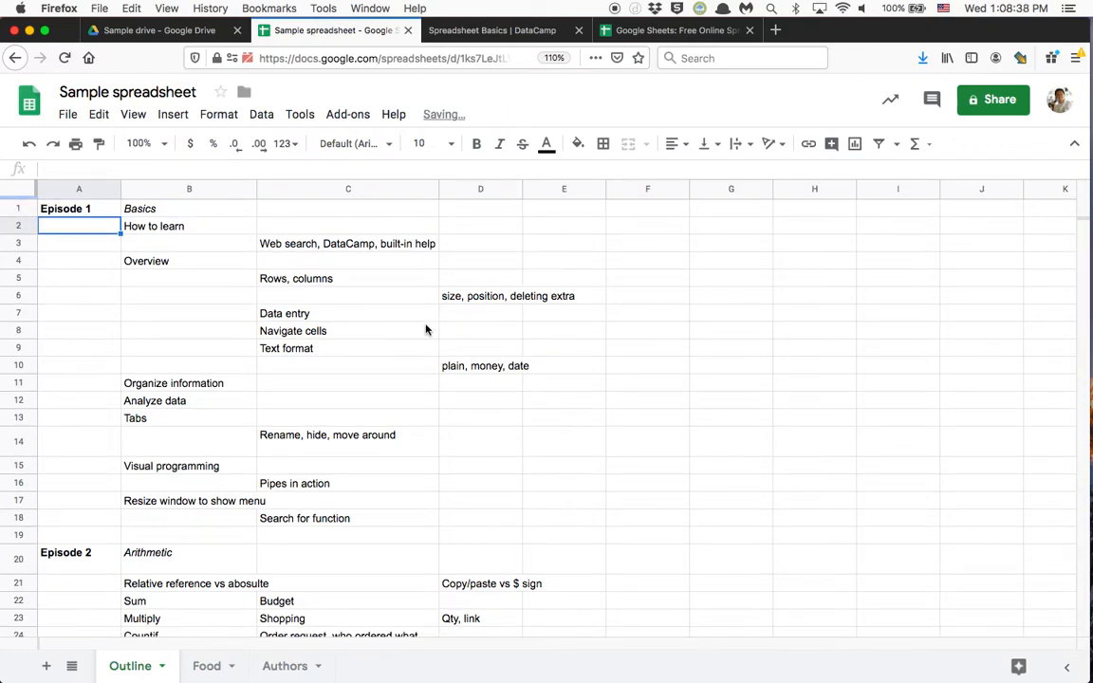
Examine how far the Outline sheet's grid extends across and down, jumping to its last row and back
{"action": "scroll", "coordinate": [408, 313], "scroll_direction": "right", "scroll_amount": 10}
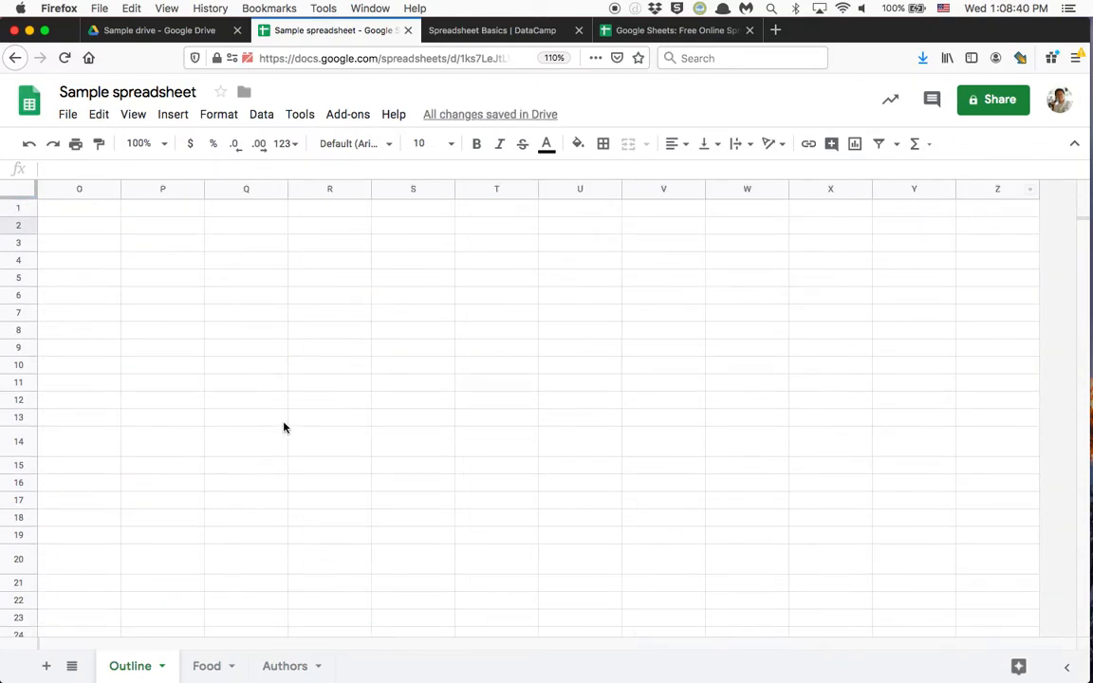
{"action": "scroll", "coordinate": [283, 427], "scroll_direction": "left", "scroll_amount": 10}
{"action": "scroll", "coordinate": [109, 559], "scroll_direction": "down", "scroll_amount": 6}
{"action": "scroll", "coordinate": [108, 559], "scroll_direction": "down", "scroll_amount": 20}
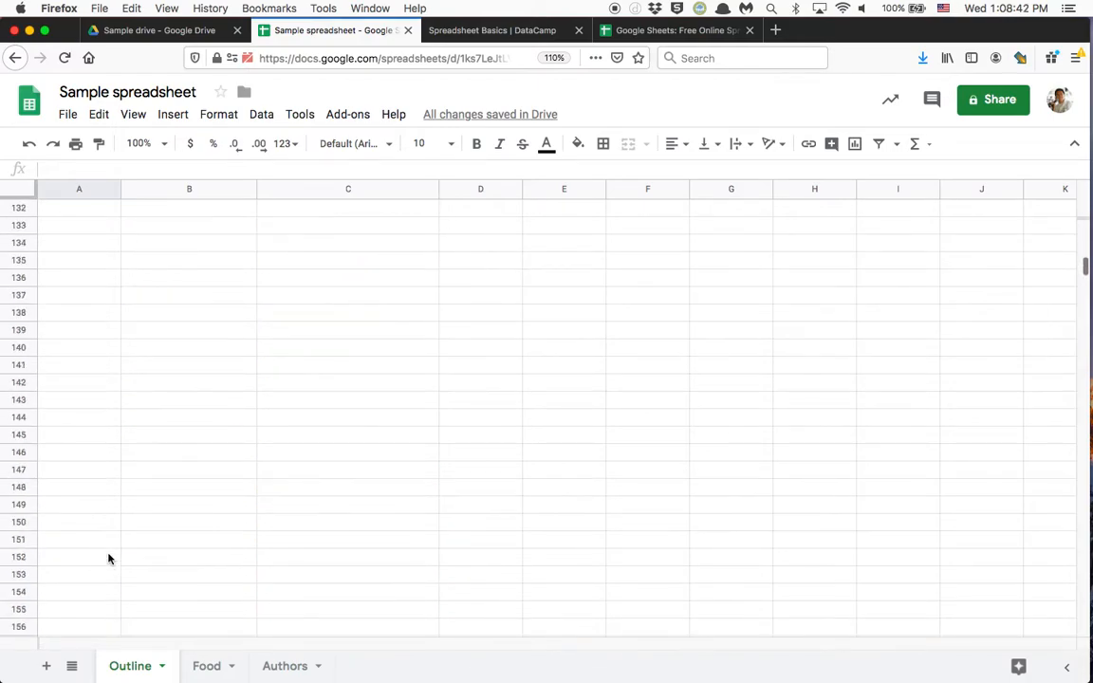
{"action": "left_click", "coordinate": [104, 457]}
{"action": "key", "text": "super+Down"}
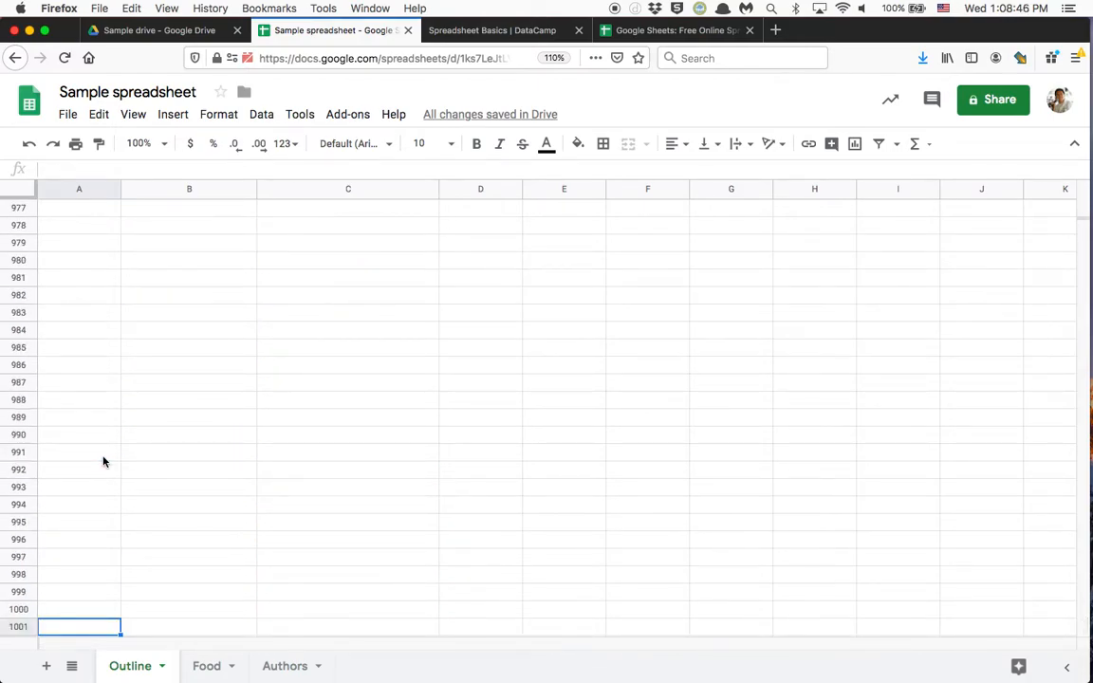
{"action": "key", "text": "super+Up"}
{"action": "scroll", "coordinate": [103, 462], "scroll_direction": "up", "scroll_amount": 10}
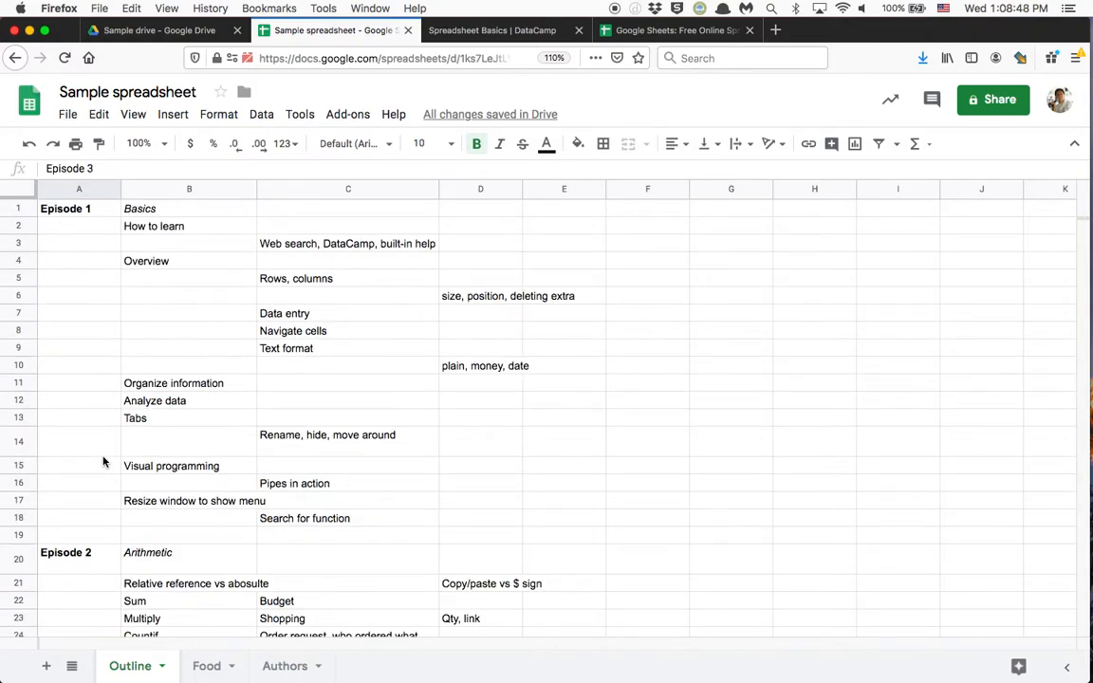
Select the "Navigate cells" and "Overview" cells, an empty cell in column B below the outline, and "Overview" again
{"action": "left_click", "coordinate": [306, 336]}
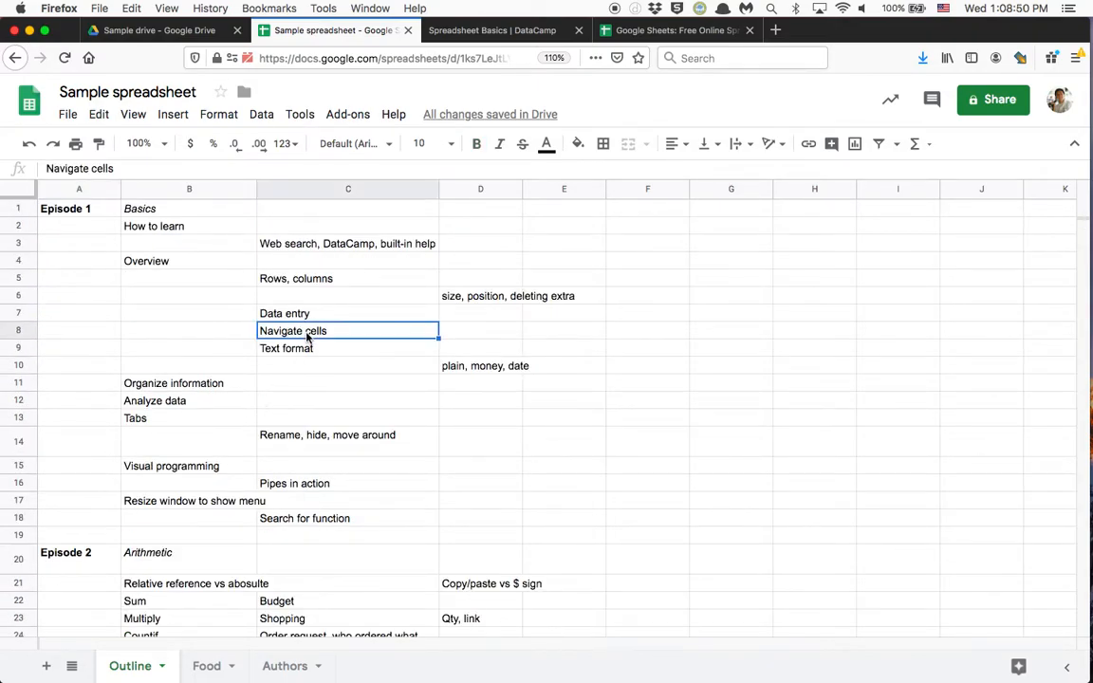
{"action": "left_click", "coordinate": [217, 268]}
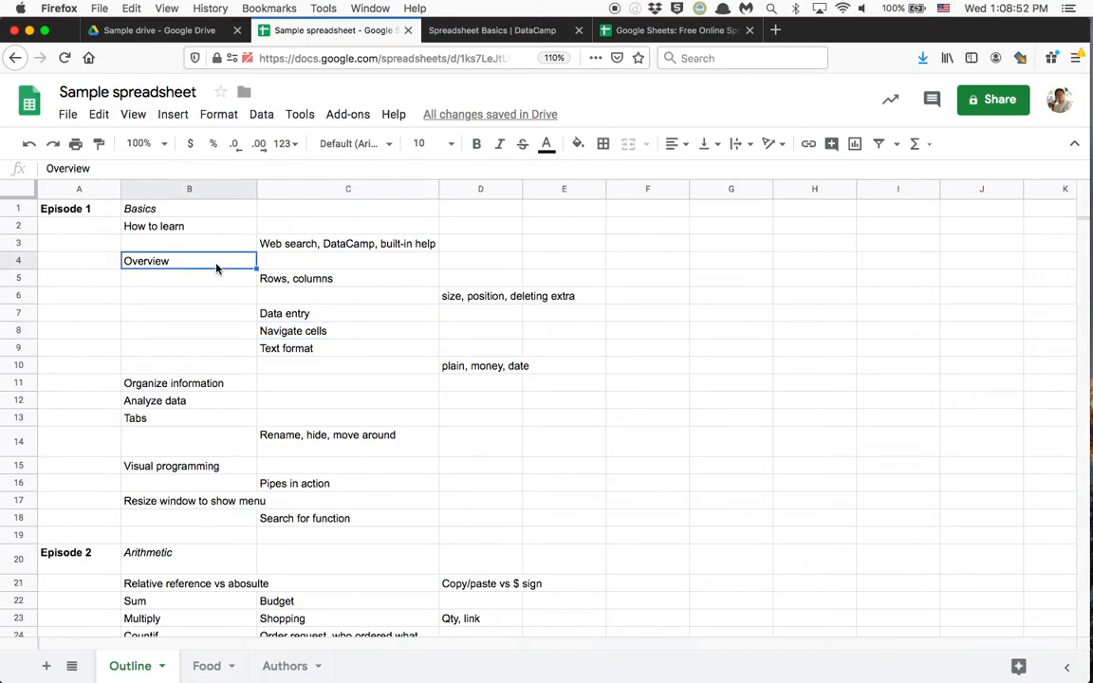
{"action": "scroll", "coordinate": [194, 455], "scroll_direction": "down", "scroll_amount": 5}
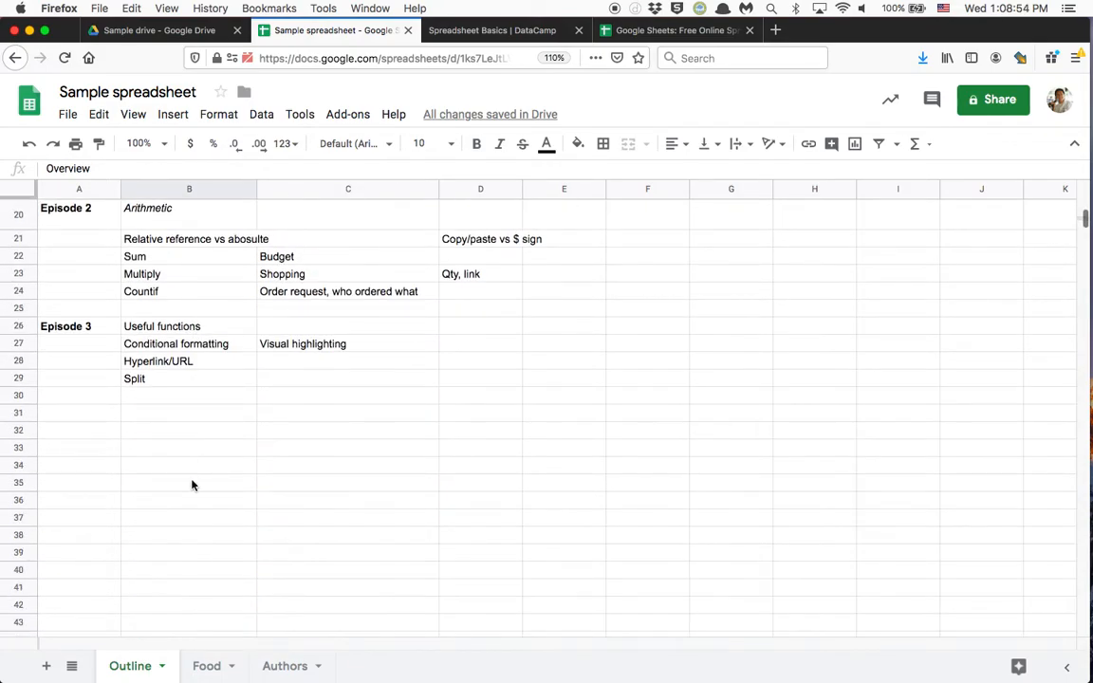
{"action": "left_click", "coordinate": [193, 486]}
{"action": "scroll", "coordinate": [192, 485], "scroll_direction": "up", "scroll_amount": 5}
{"action": "left_click", "coordinate": [187, 260]}
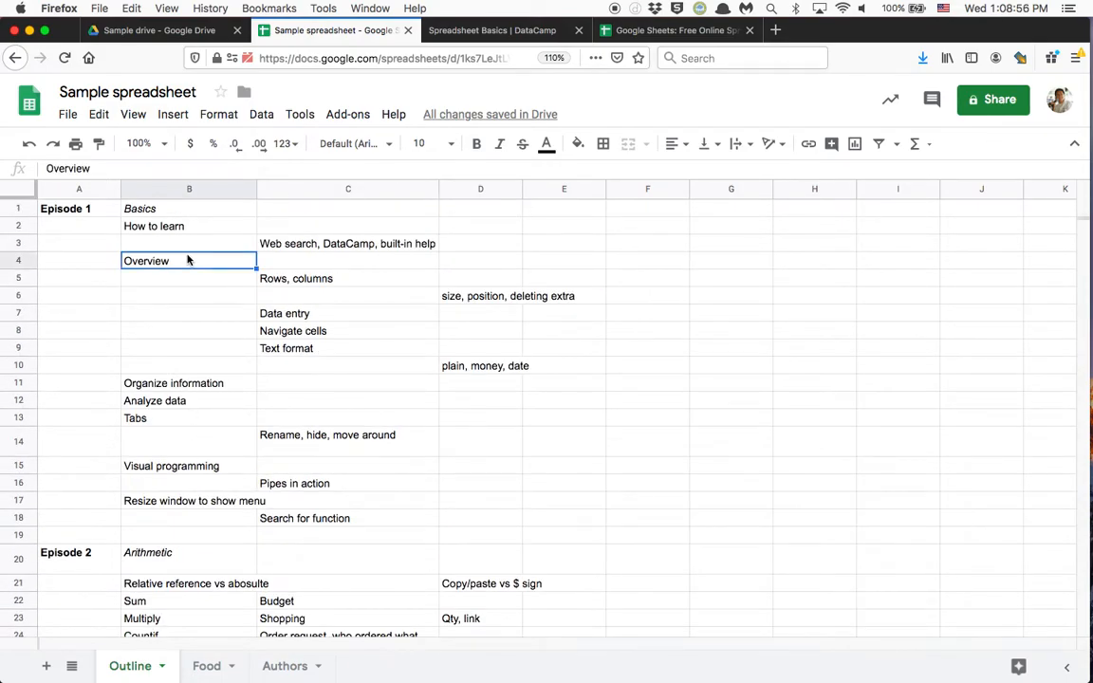
Jump back and forth between the edges of the filled cells in column B, and finish on cell A1
{"action": "key", "text": "super+Down"}
{"action": "key", "text": "super+Up"}
{"action": "key", "text": "super+Down"}
{"action": "key", "text": "super+Up"}
{"action": "key", "text": "super+Down"}
{"action": "key", "text": "super+Up"}
{"action": "key", "text": "super+Down"}
{"action": "key", "text": "super+Up"}
{"action": "key", "text": "Up"}
{"action": "key", "text": "Up"}
{"action": "key", "text": "Up"}
{"action": "key", "text": "Left"}
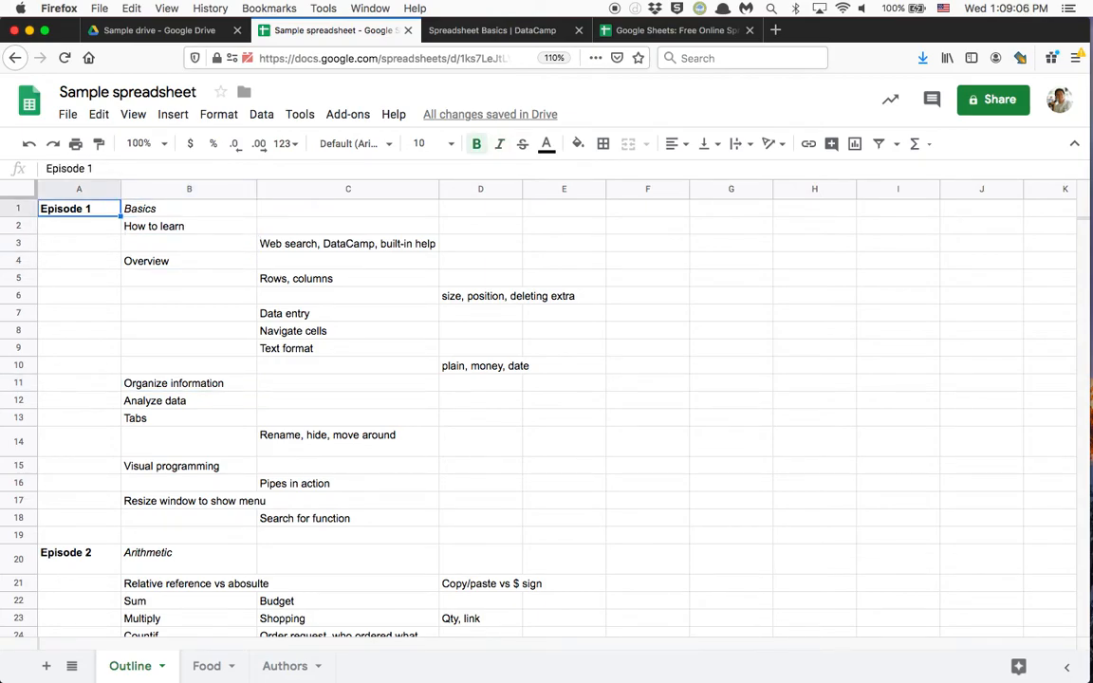
Jump down column A through the Episode 2 and Episode 3 headings to the last row, and return to Episode 3
{"action": "key", "text": "super+Down"}
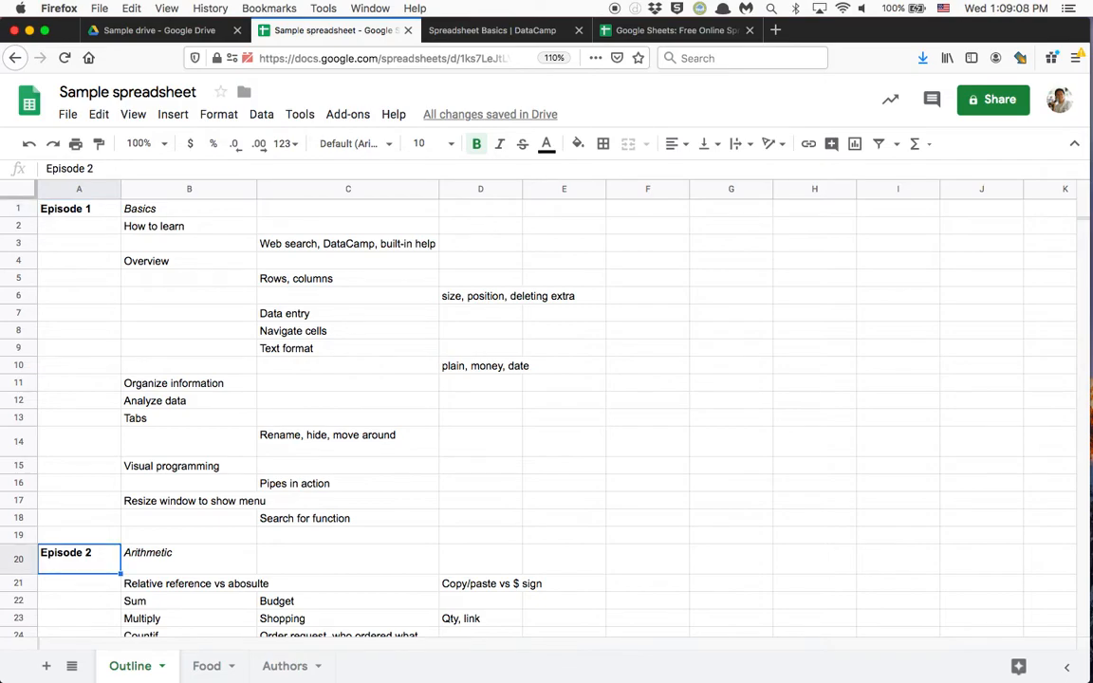
{"action": "key", "text": "super+Down"}
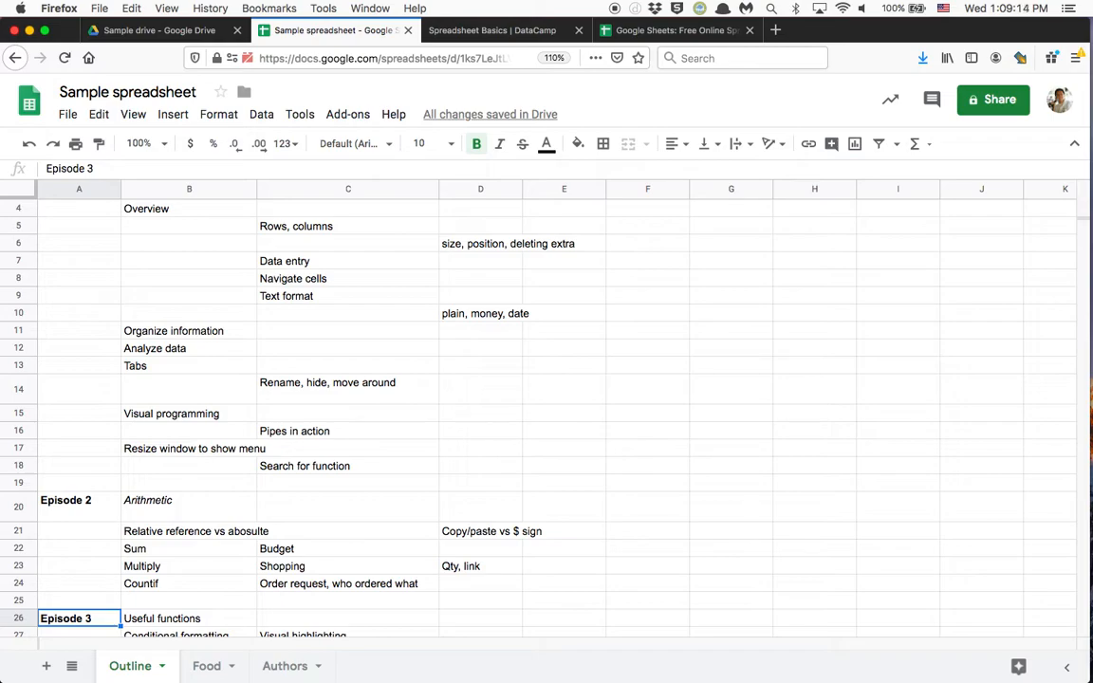
{"action": "key", "text": "super+Down"}
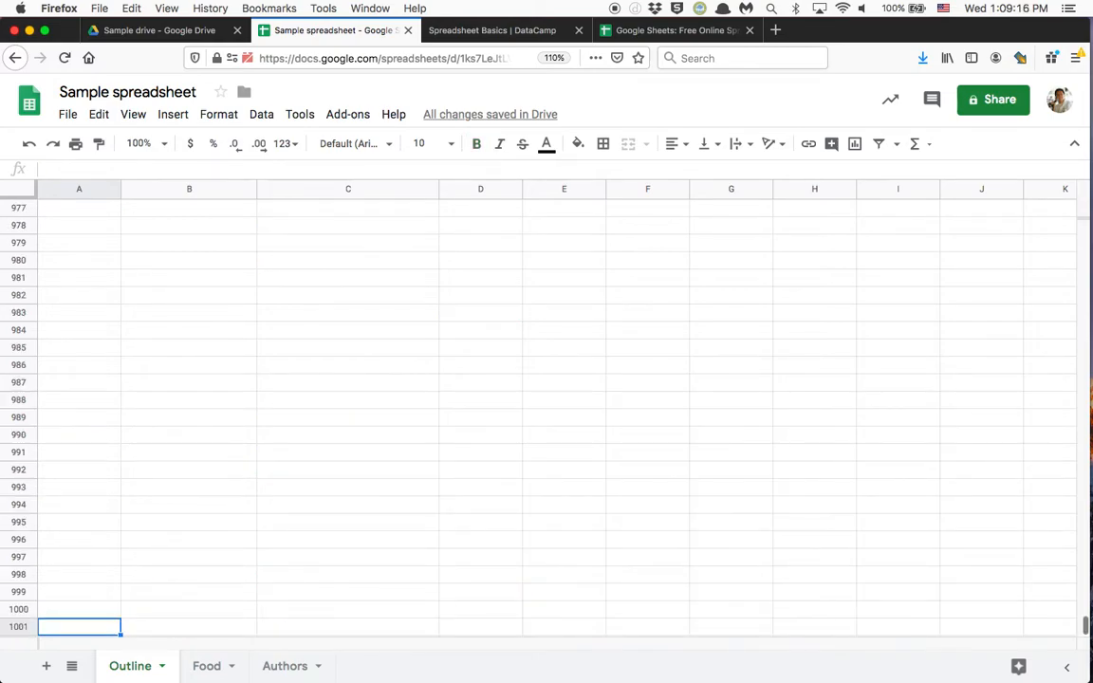
{"action": "key", "text": "super+Up"}
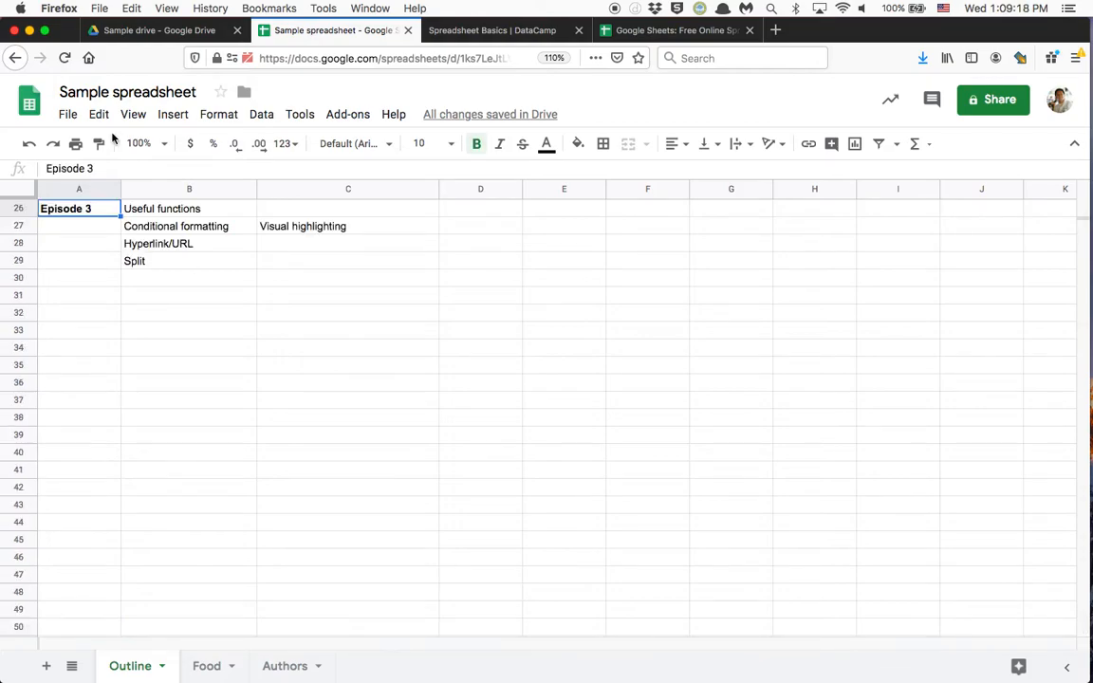
Delete the empty rows 31 to 1001 below the outline
{"action": "left_click", "coordinate": [20, 296]}
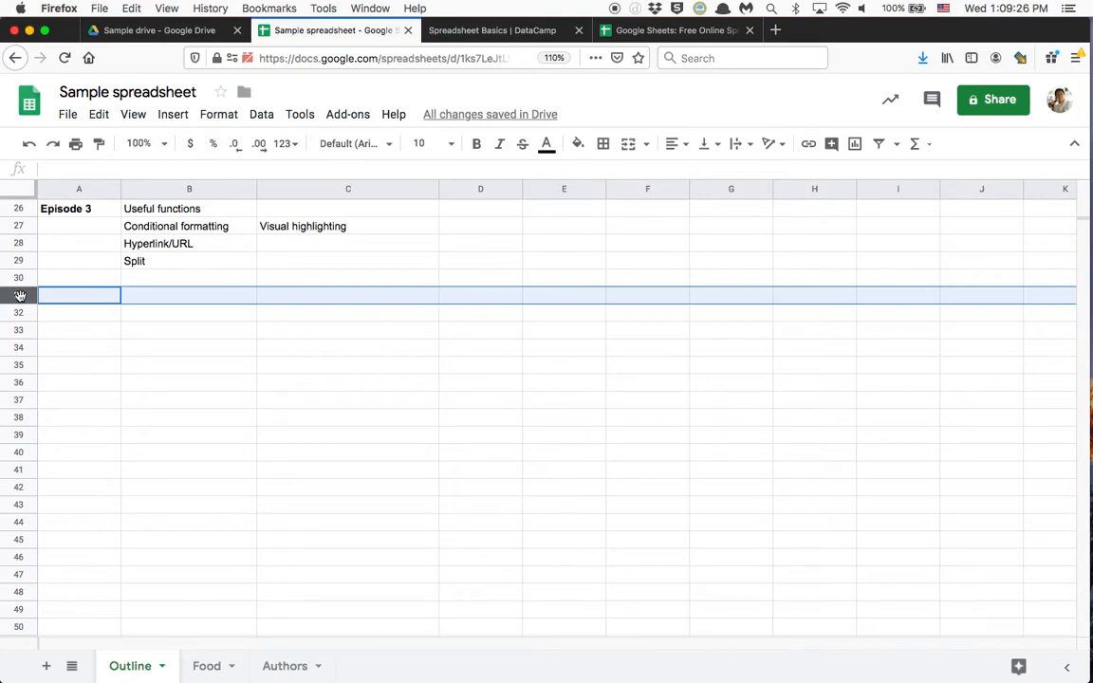
{"action": "left_click", "coordinate": [92, 367]}
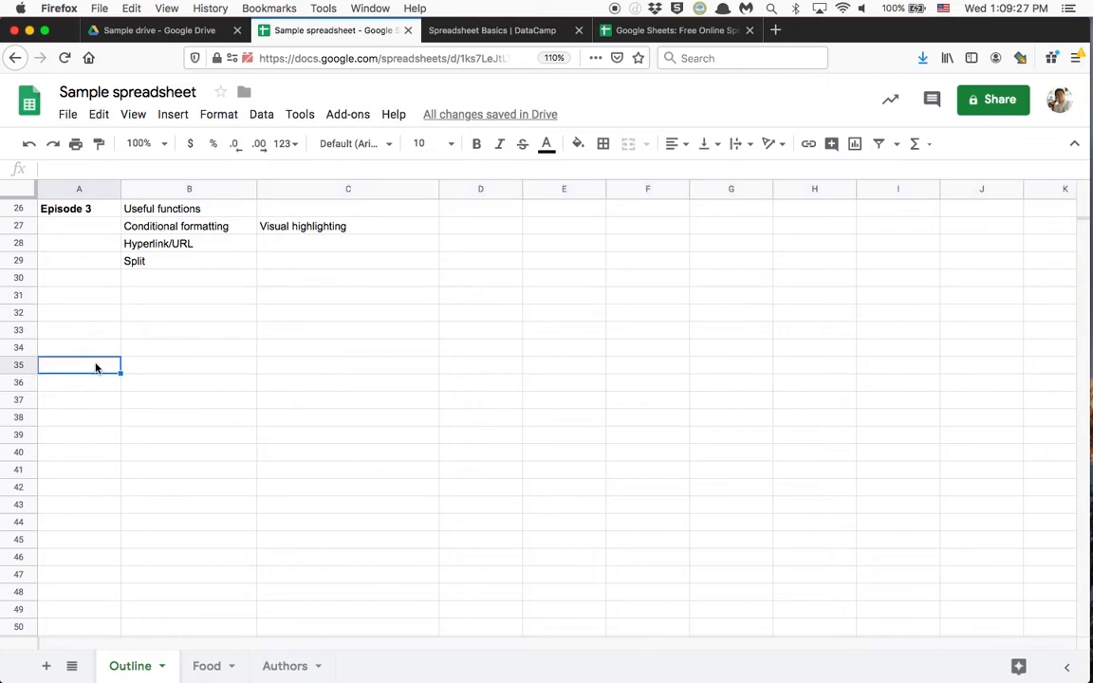
{"action": "left_click", "coordinate": [15, 296]}
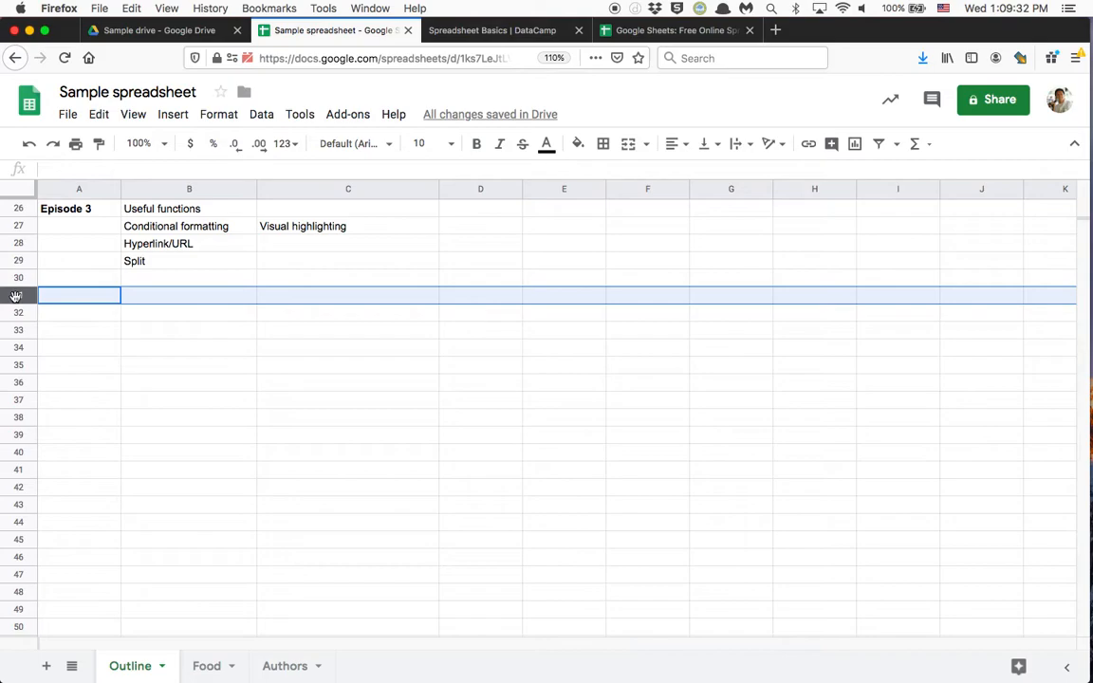
{"action": "key", "text": "super+shift+Down"}
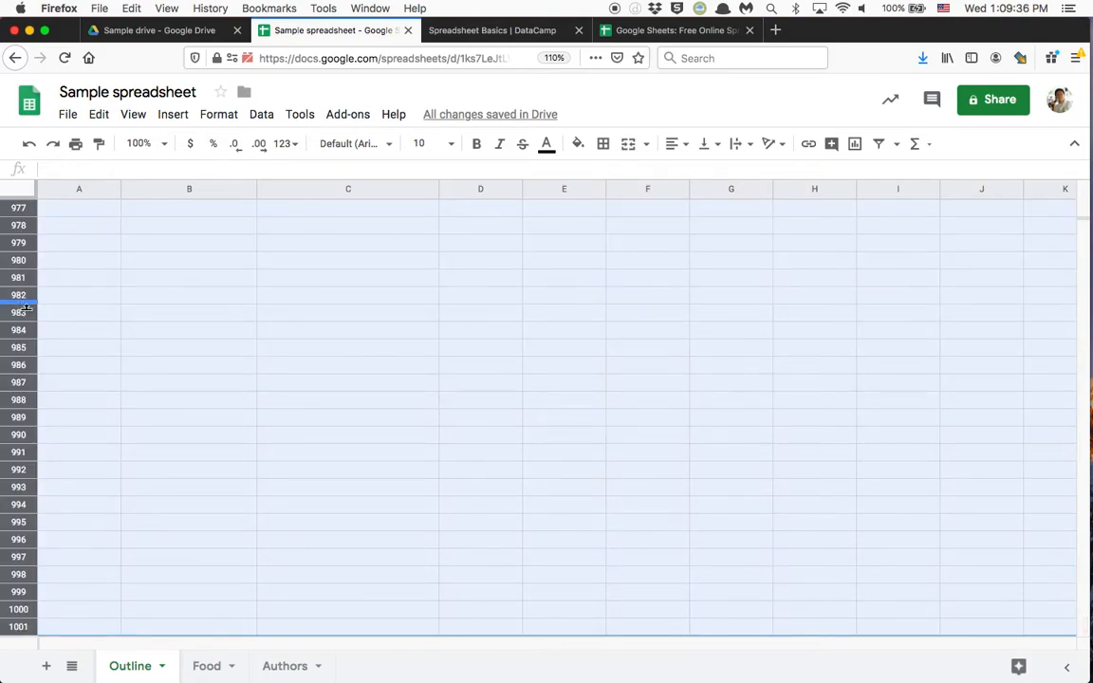
{"action": "right_click", "coordinate": [15, 296]}
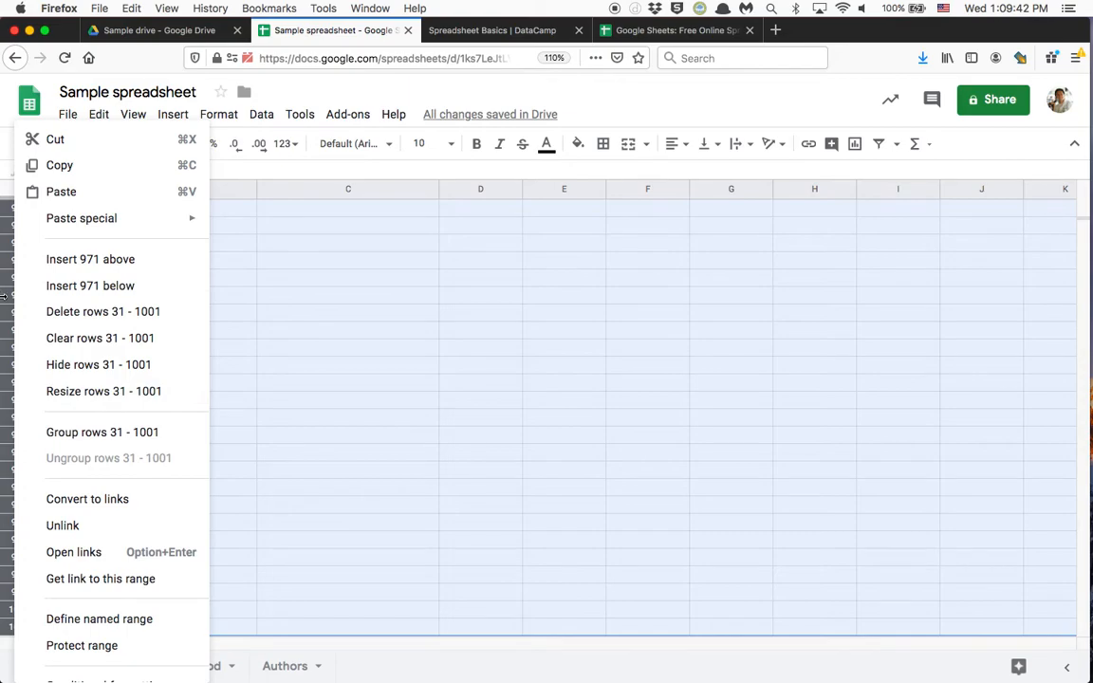
{"action": "key", "text": "Escape"}
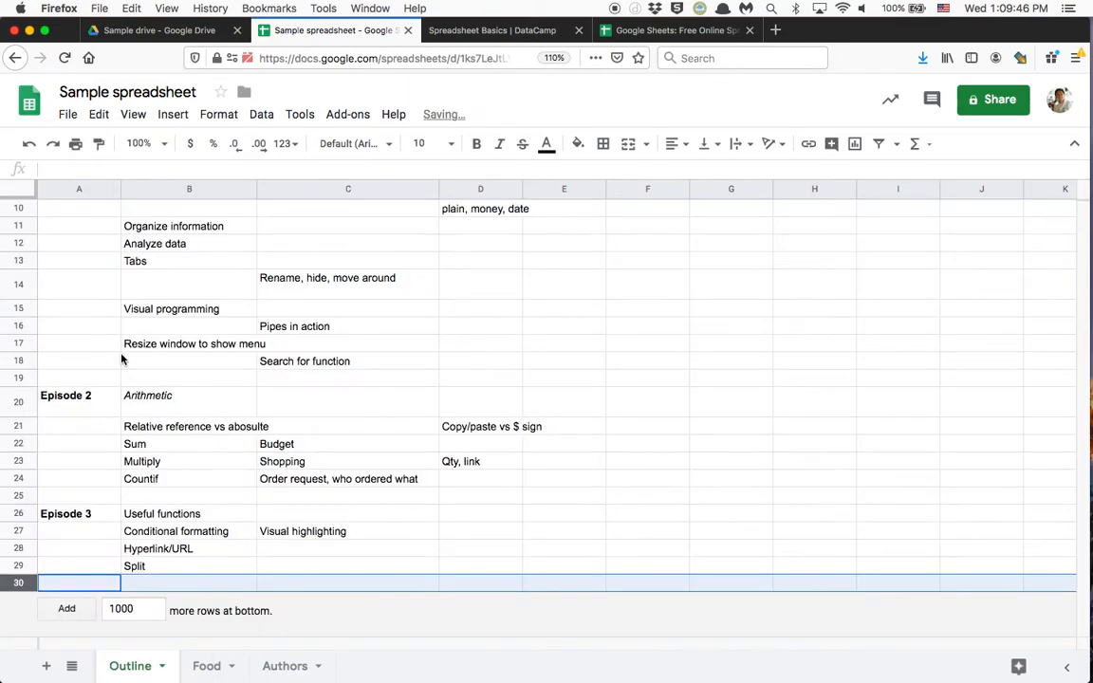
Delete the empty columns F to Z of the Outline sheet
{"action": "scroll", "coordinate": [618, 263], "scroll_direction": "up", "scroll_amount": 5}
{"action": "left_click", "coordinate": [633, 190]}
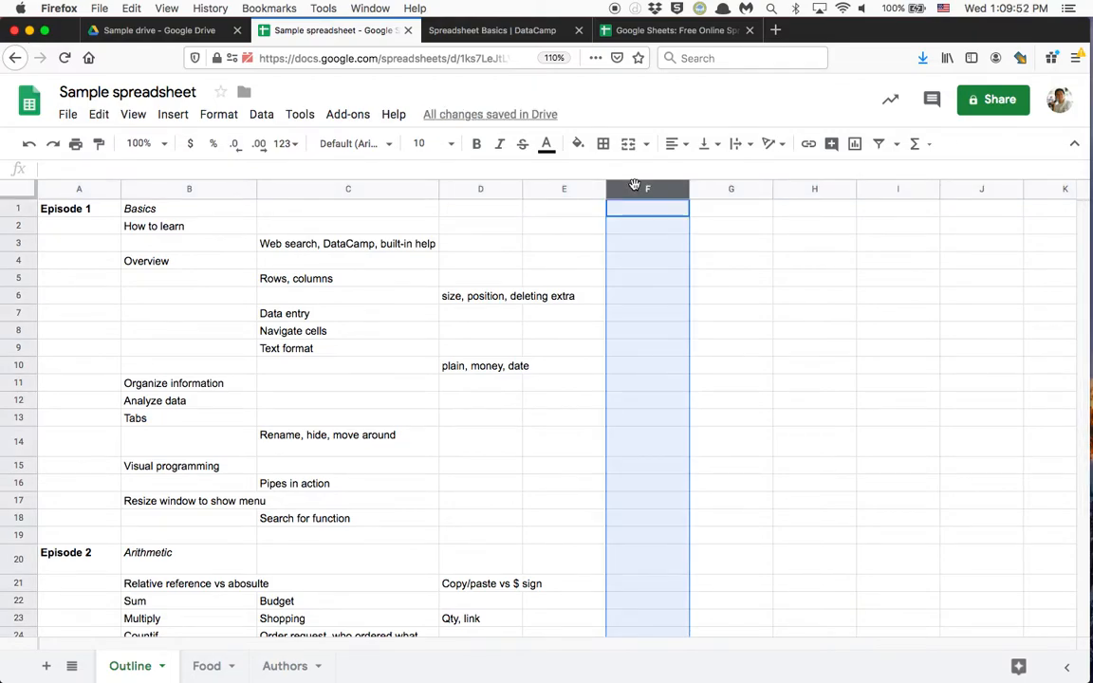
{"action": "key", "text": "super+shift+Right"}
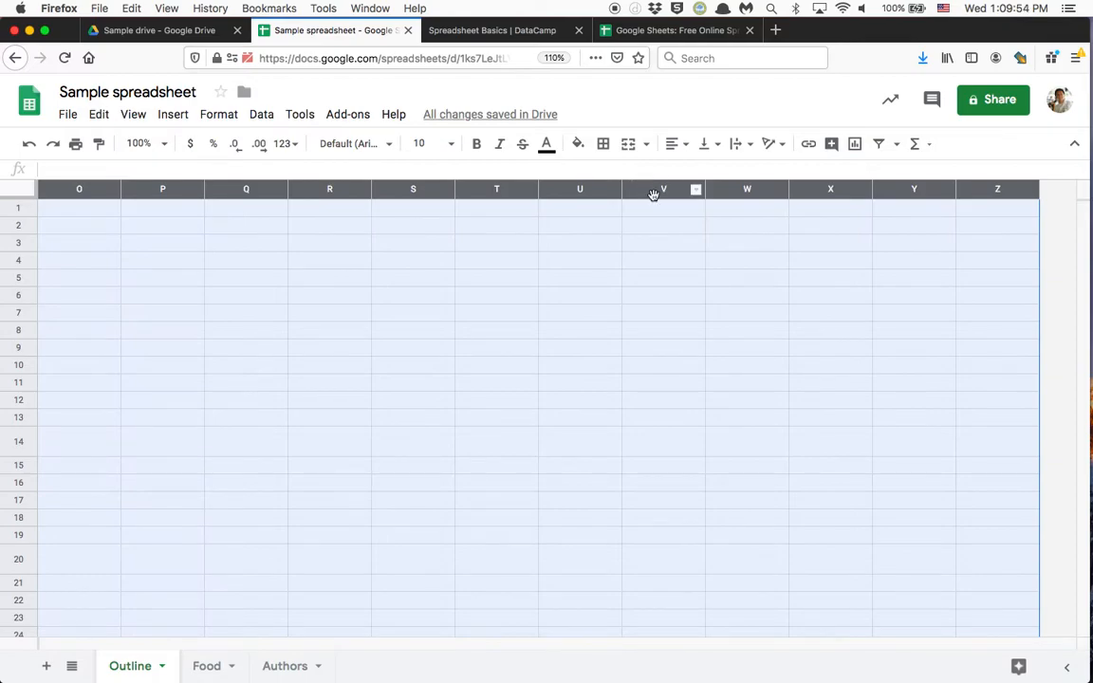
{"action": "right_click", "coordinate": [653, 195]}
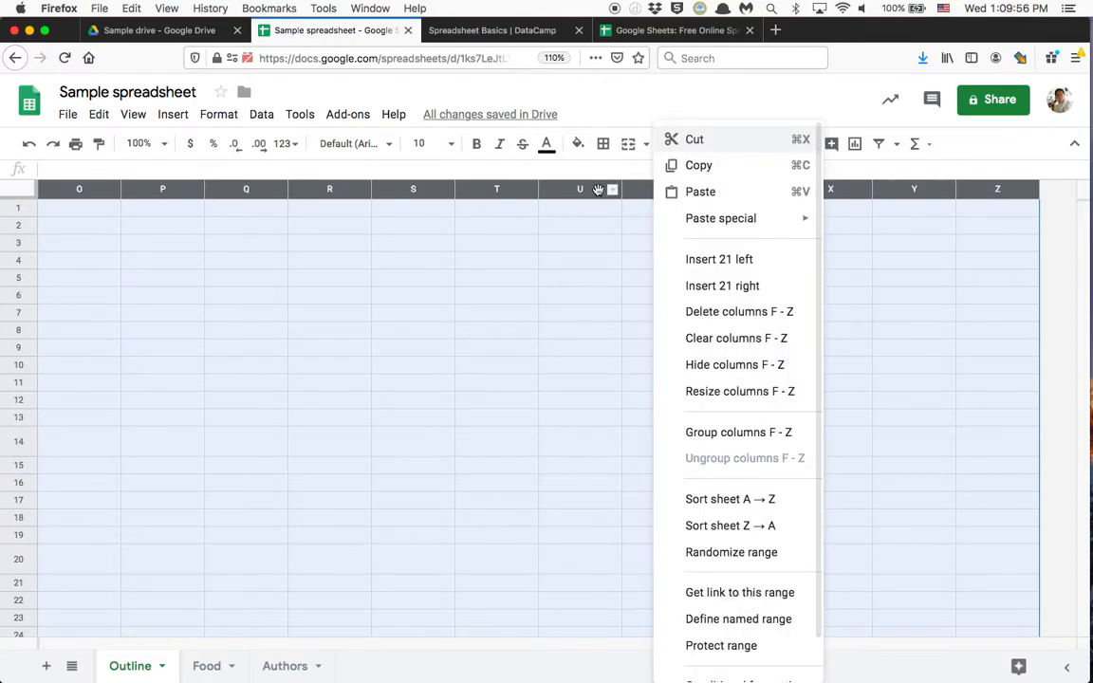
{"action": "key", "text": "Escape"}
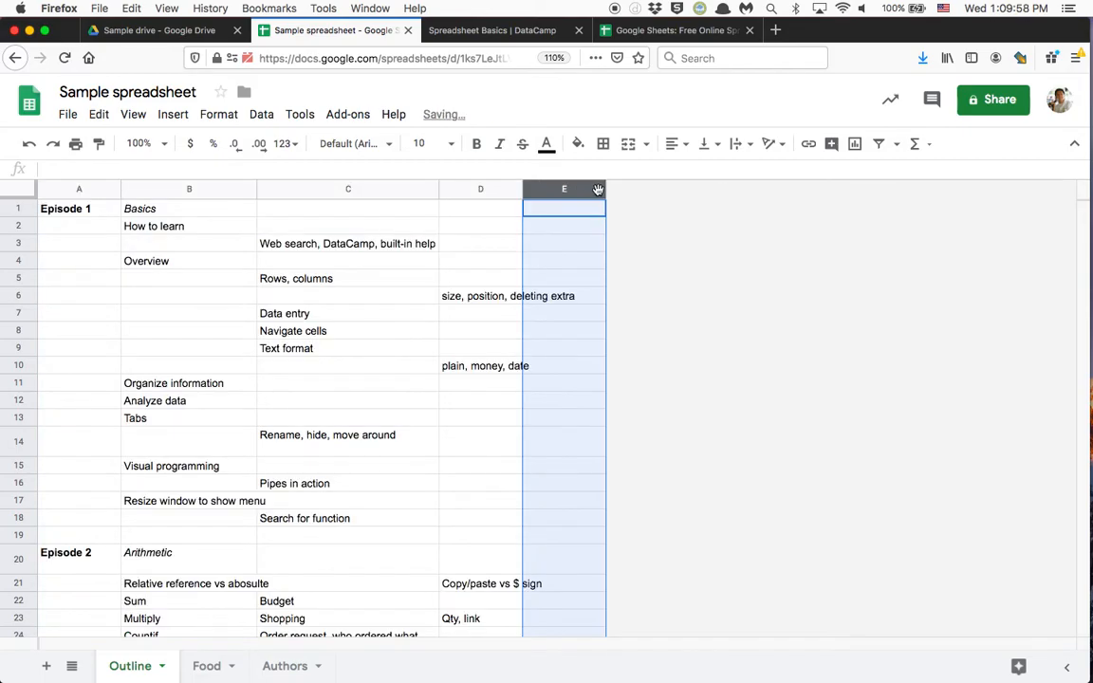
Move the "plain, money, date" entry from D10 up to D9, beside "Text format"
{"action": "left_click", "coordinate": [325, 426]}
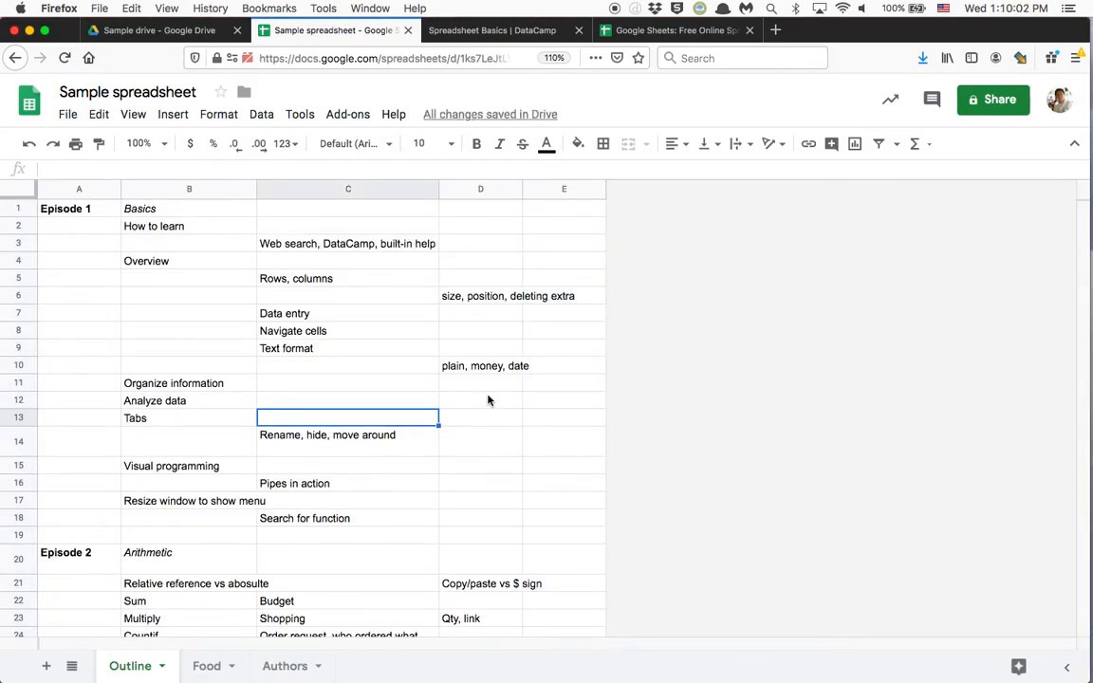
{"action": "left_click", "coordinate": [474, 369]}
{"action": "left_click_drag", "start_coordinate": [474, 368], "coordinate": [474, 351]}
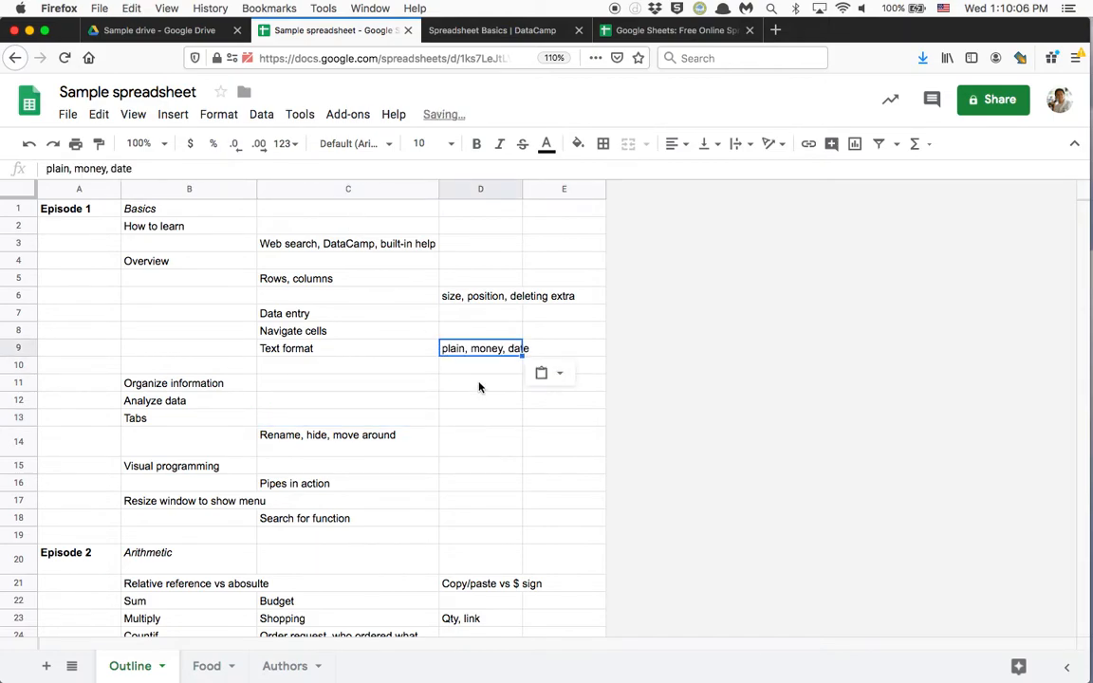
Review the number formats available for D9, including the additional currency, date and custom format options
{"action": "left_click", "coordinate": [285, 145]}
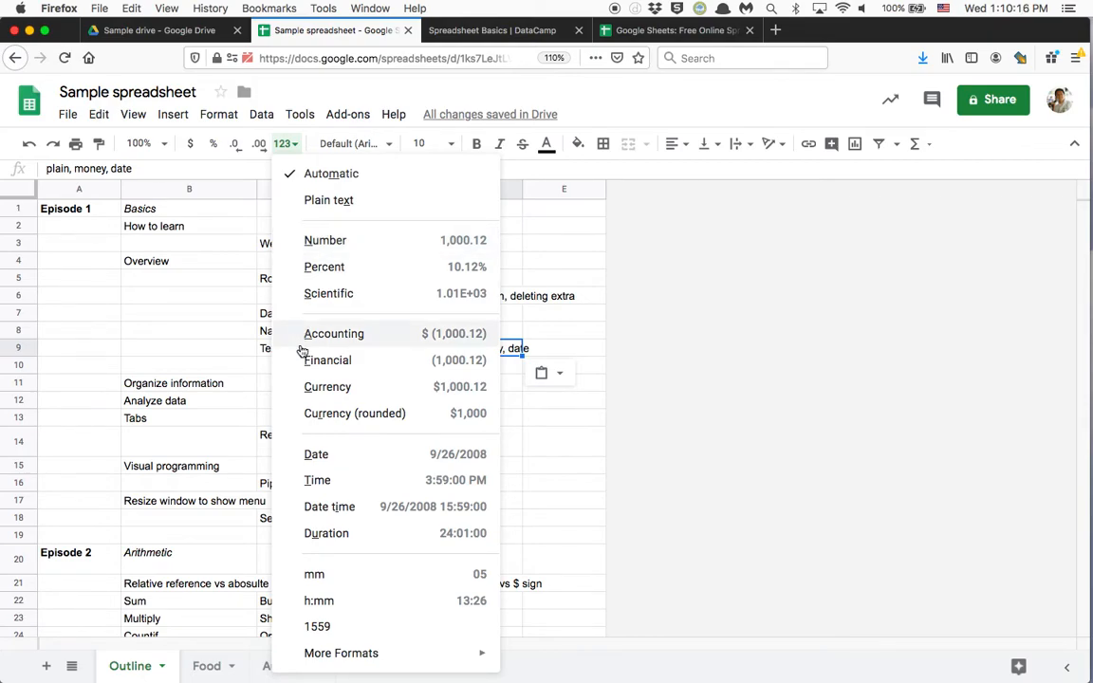
{"action": "mouse_move", "coordinate": [354, 664]}
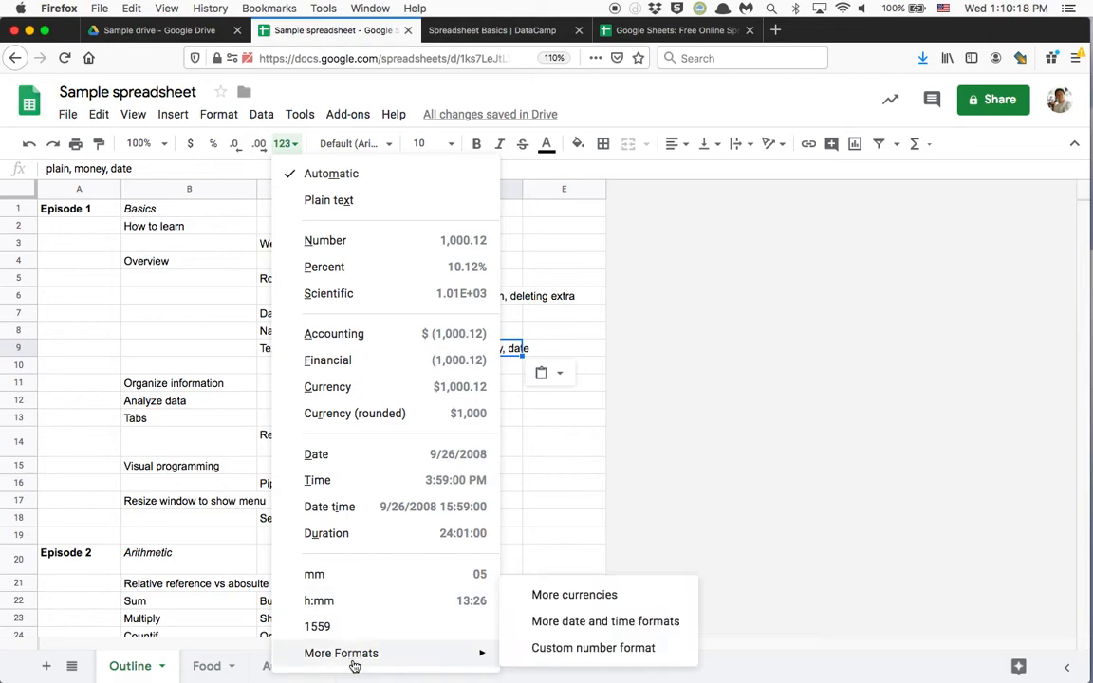
{"action": "left_click", "coordinate": [524, 556]}
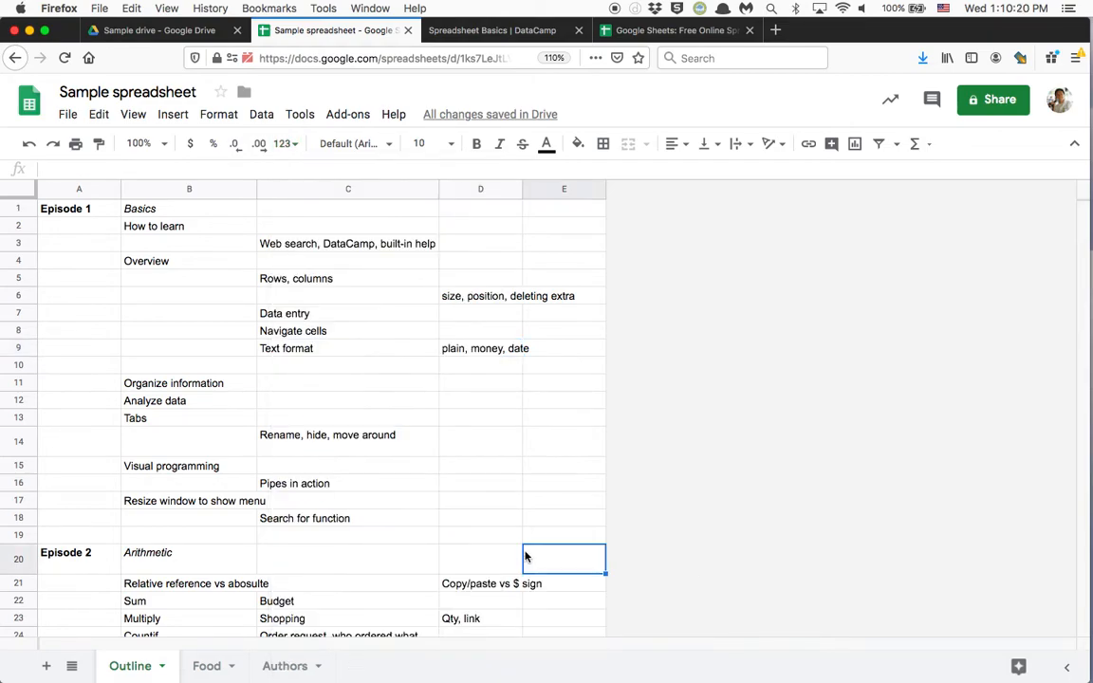
Append ", time" to the "plain, money, date" entry in D9
{"action": "left_click", "coordinate": [508, 423]}
{"action": "double_click", "coordinate": [507, 349]}
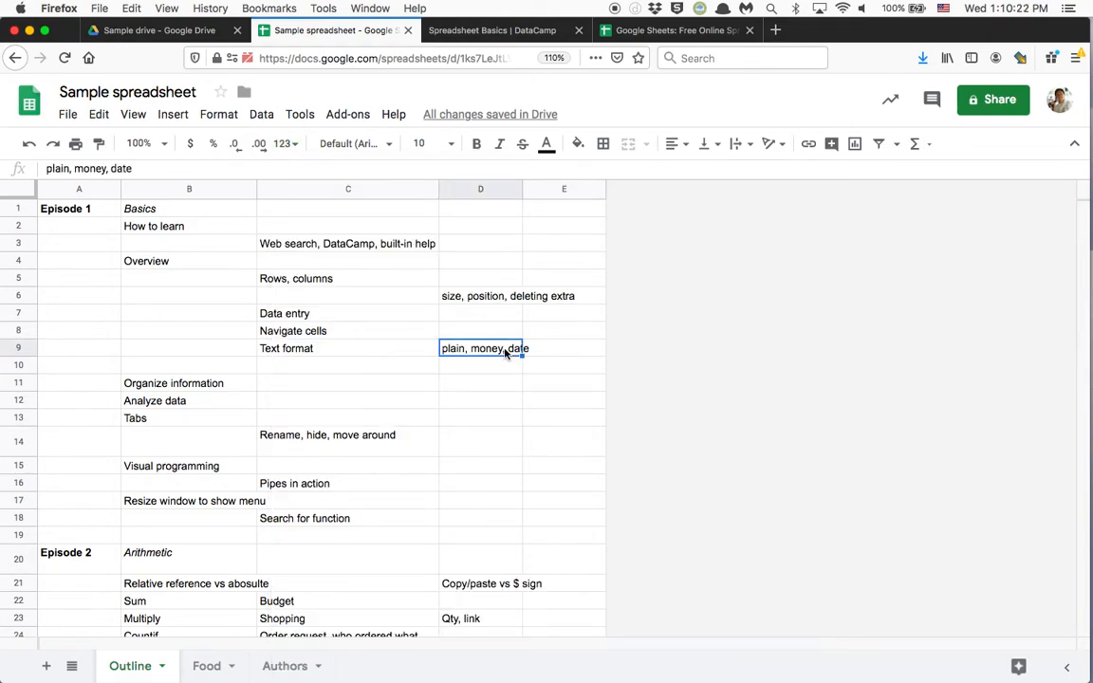
{"action": "type", "text": ", time"}
{"action": "key", "text": "Return"}
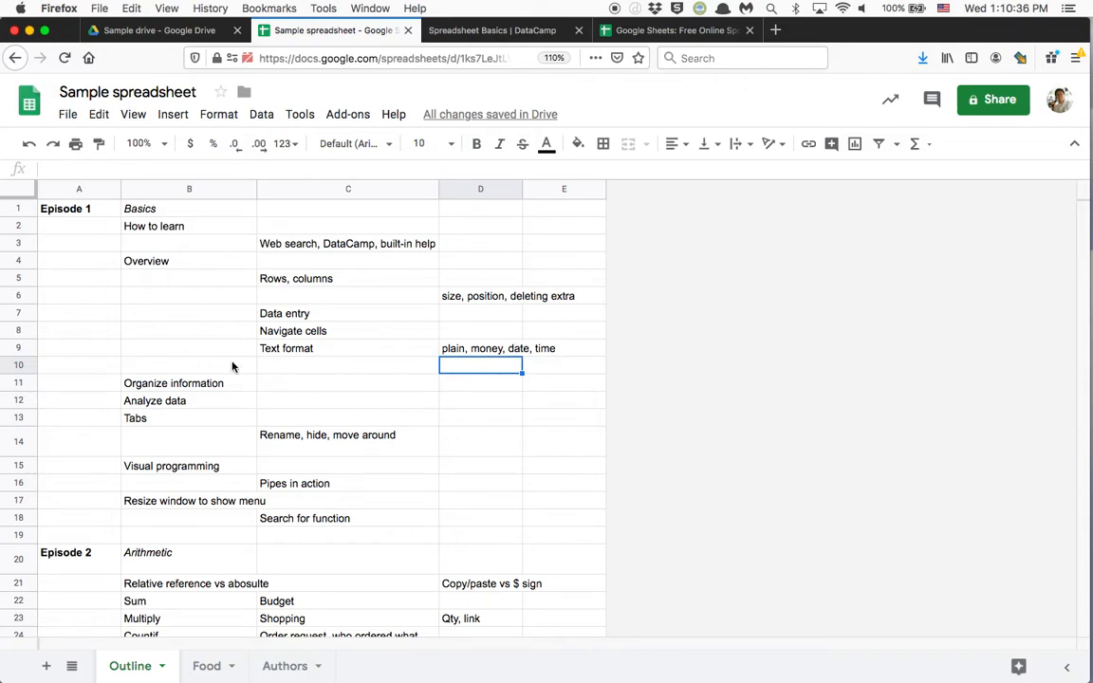
Step through the "Organize information", "Analyze data" and "Tabs" topics in column B of the outline
{"action": "left_click", "coordinate": [199, 384]}
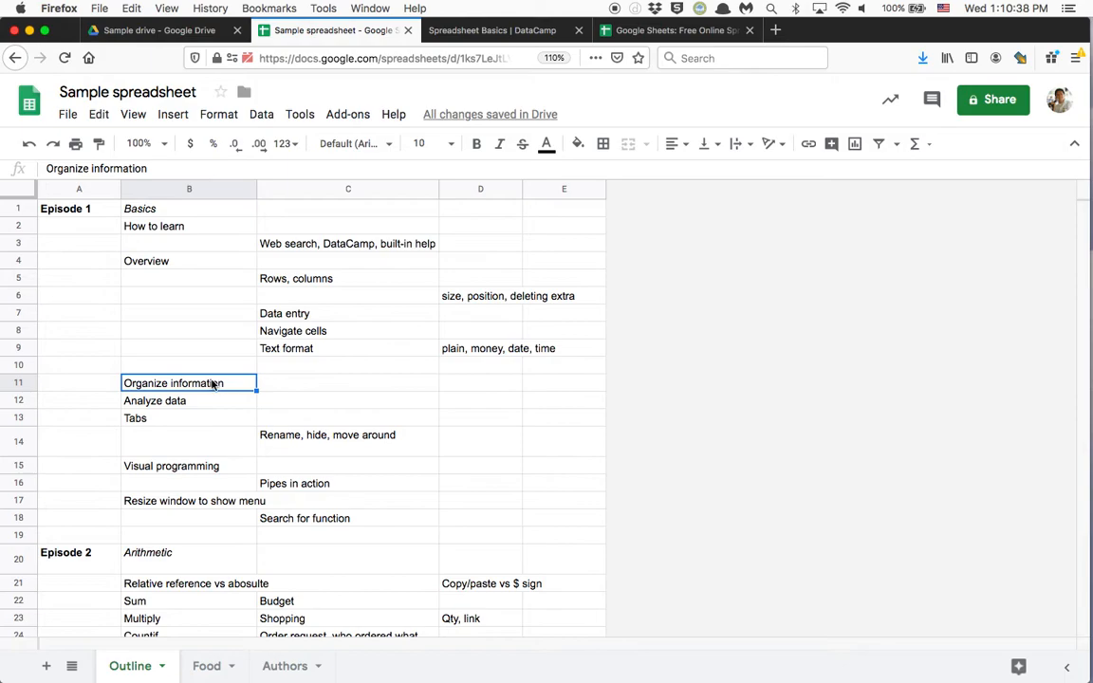
{"action": "left_click", "coordinate": [209, 404]}
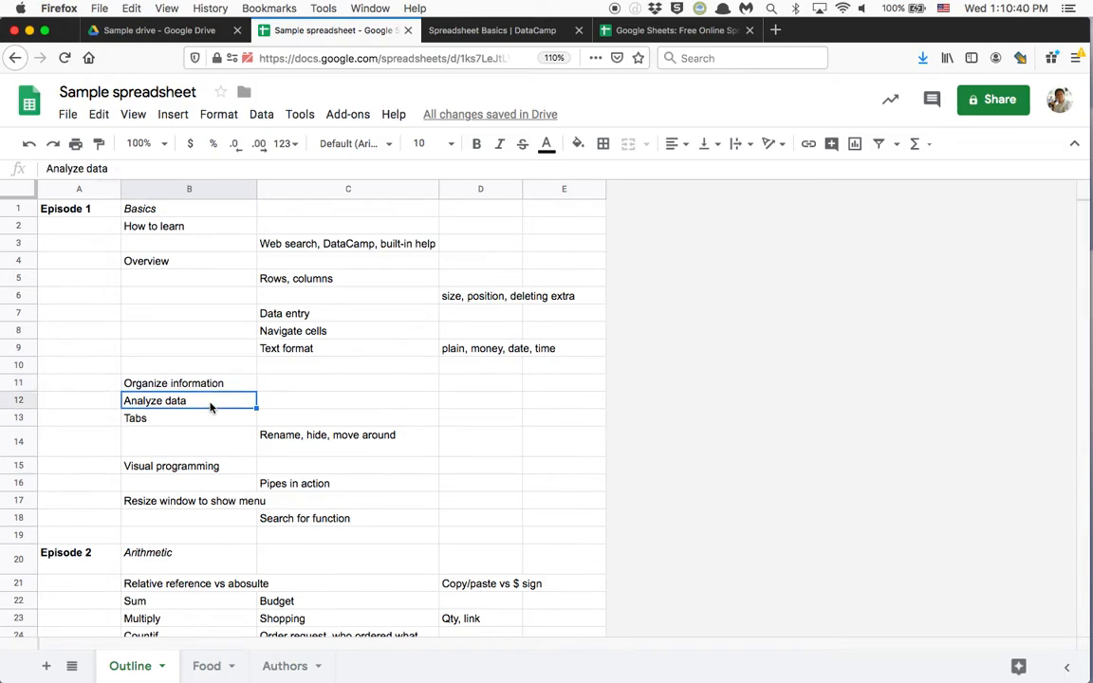
{"action": "left_click", "coordinate": [205, 418]}
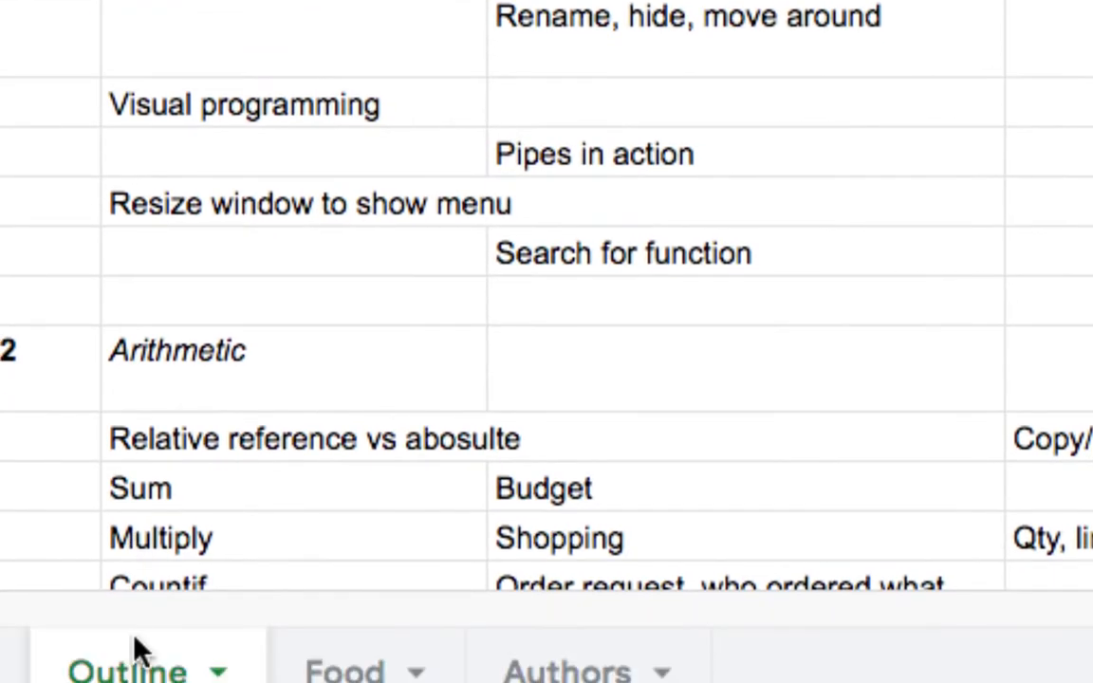
Open the Outline sheet's name for editing
{"action": "left_click", "coordinate": [217, 638]}
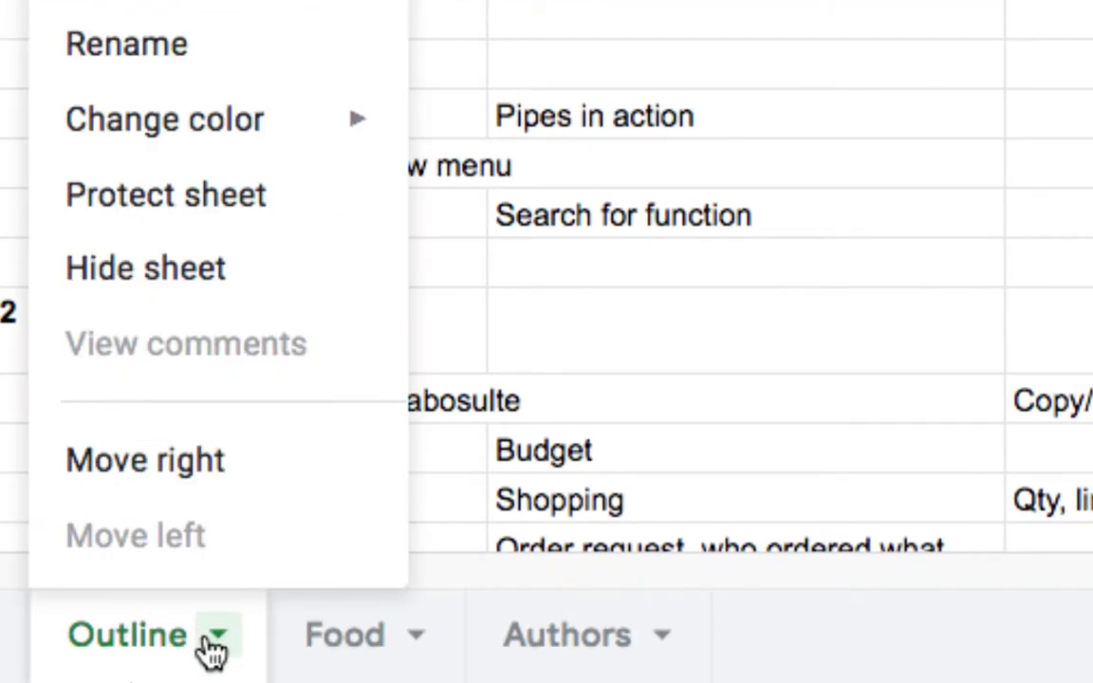
{"action": "left_click", "coordinate": [238, 47]}
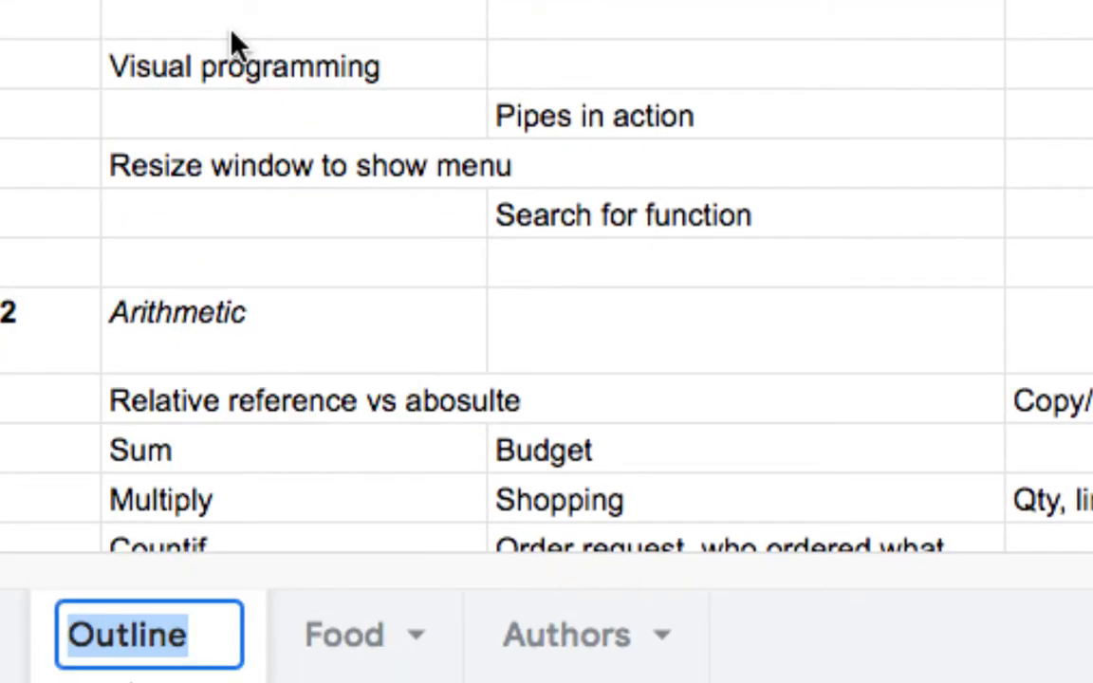
Switch to the Food sheet and give its tab a light red color
{"action": "left_click", "coordinate": [402, 632]}
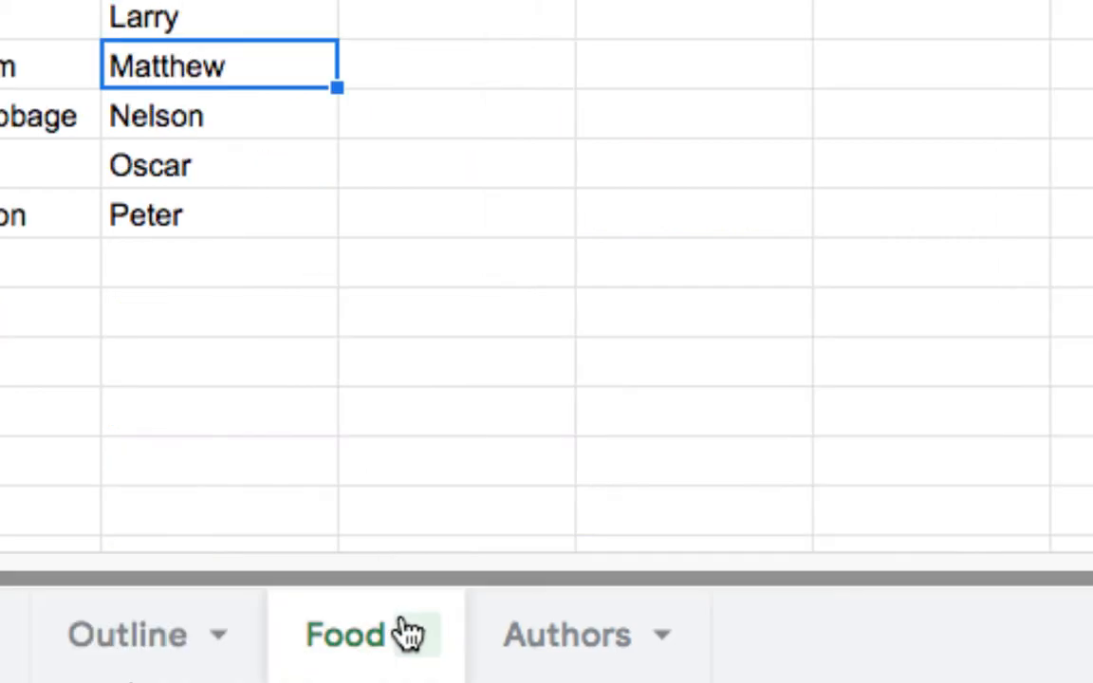
{"action": "left_click", "coordinate": [418, 640]}
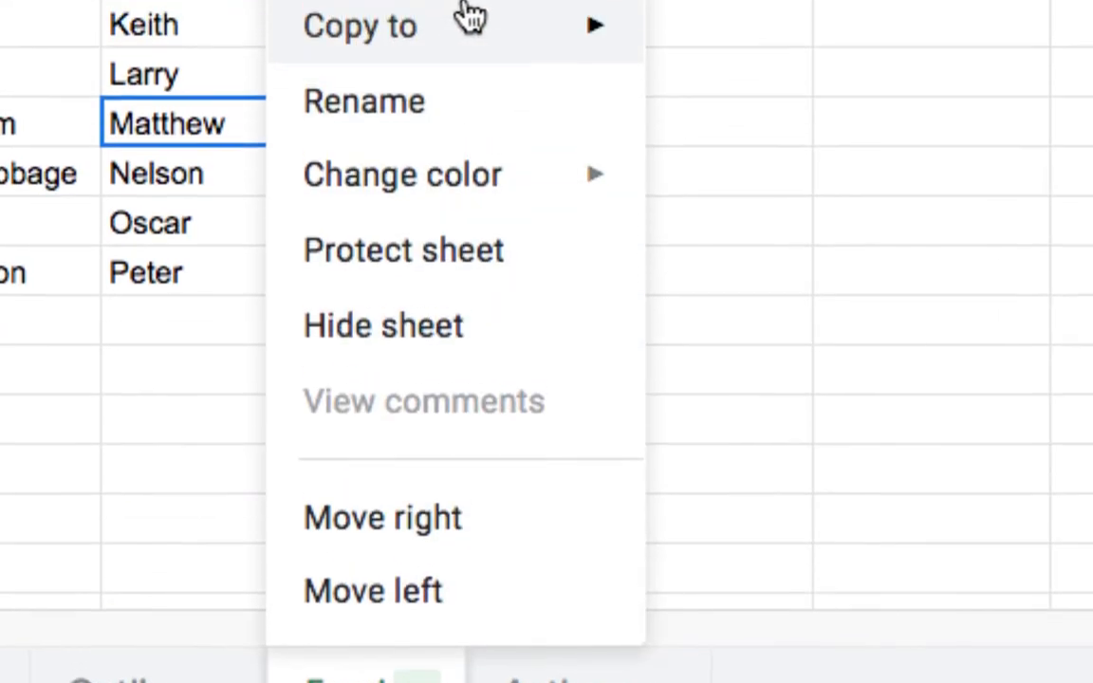
{"action": "mouse_move", "coordinate": [466, 177]}
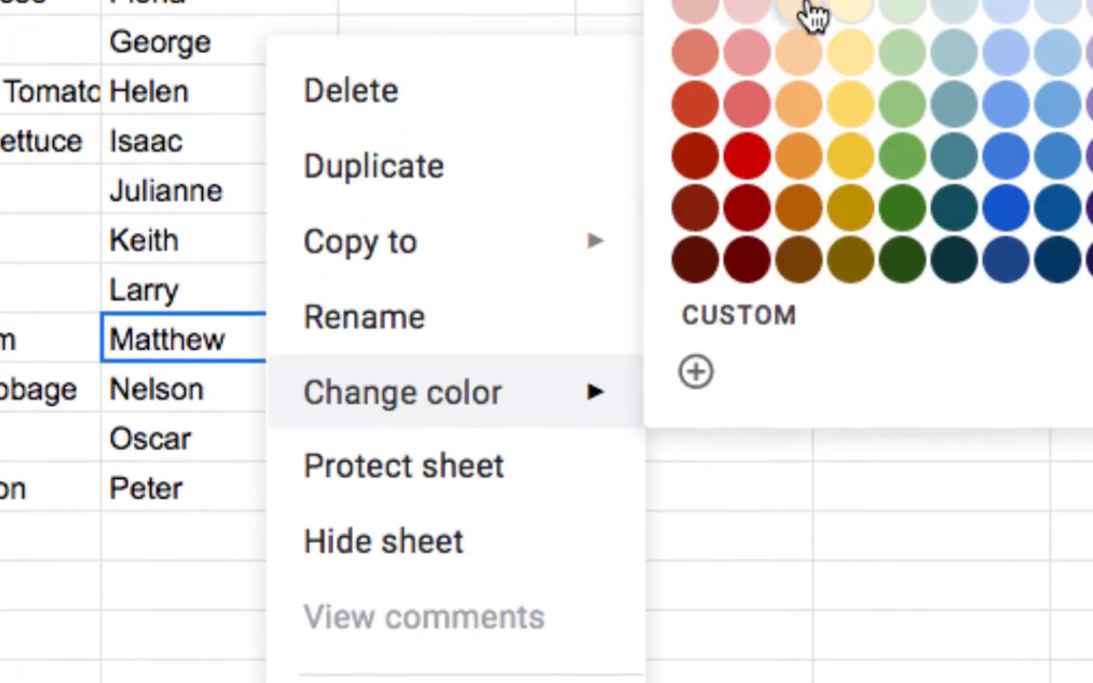
{"action": "left_click", "coordinate": [747, 102]}
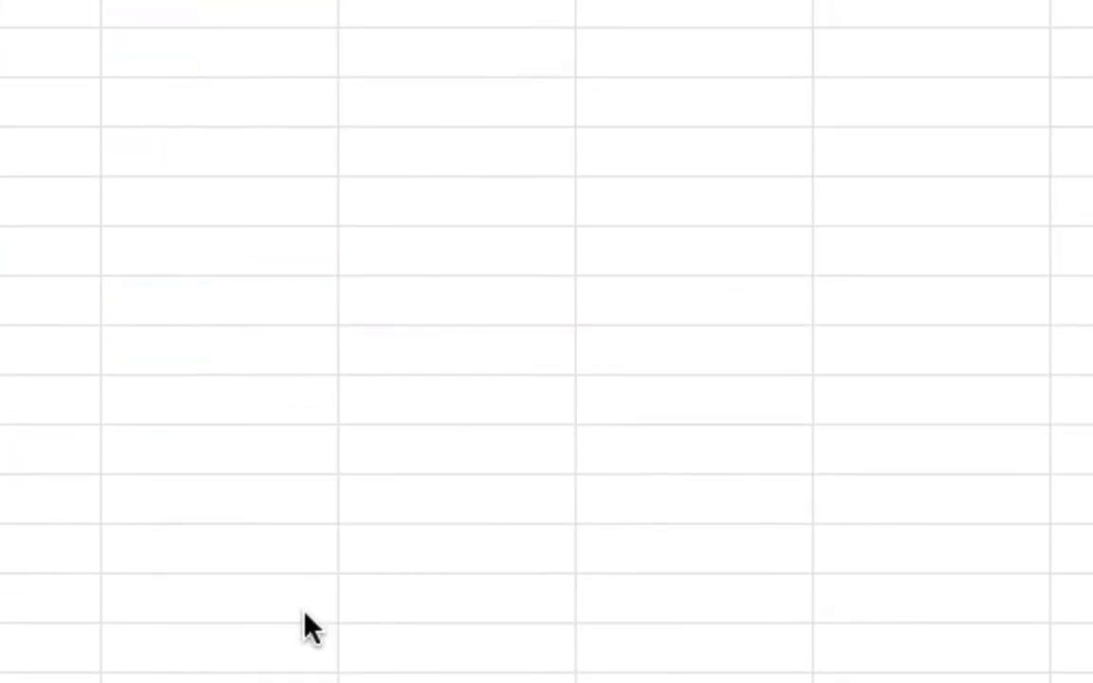
Review the Food sheet's available actions and the list of all sheets in the spreadsheet
{"action": "left_click", "coordinate": [420, 637]}
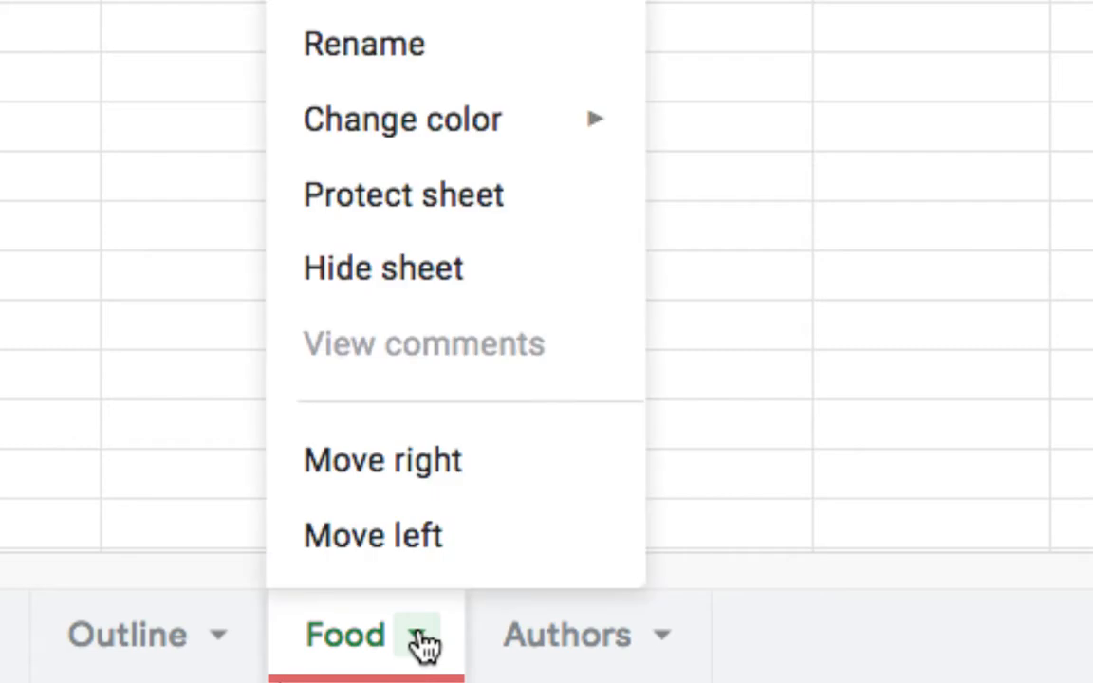
{"action": "left_click", "coordinate": [219, 489]}
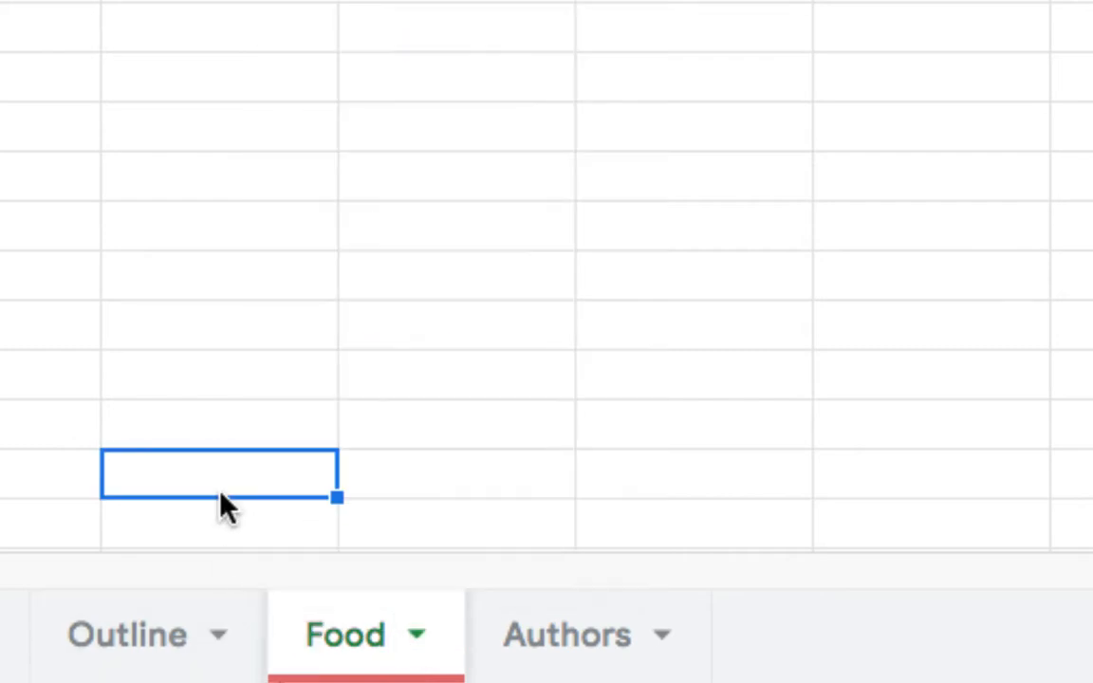
{"action": "left_click", "coordinate": [70, 666]}
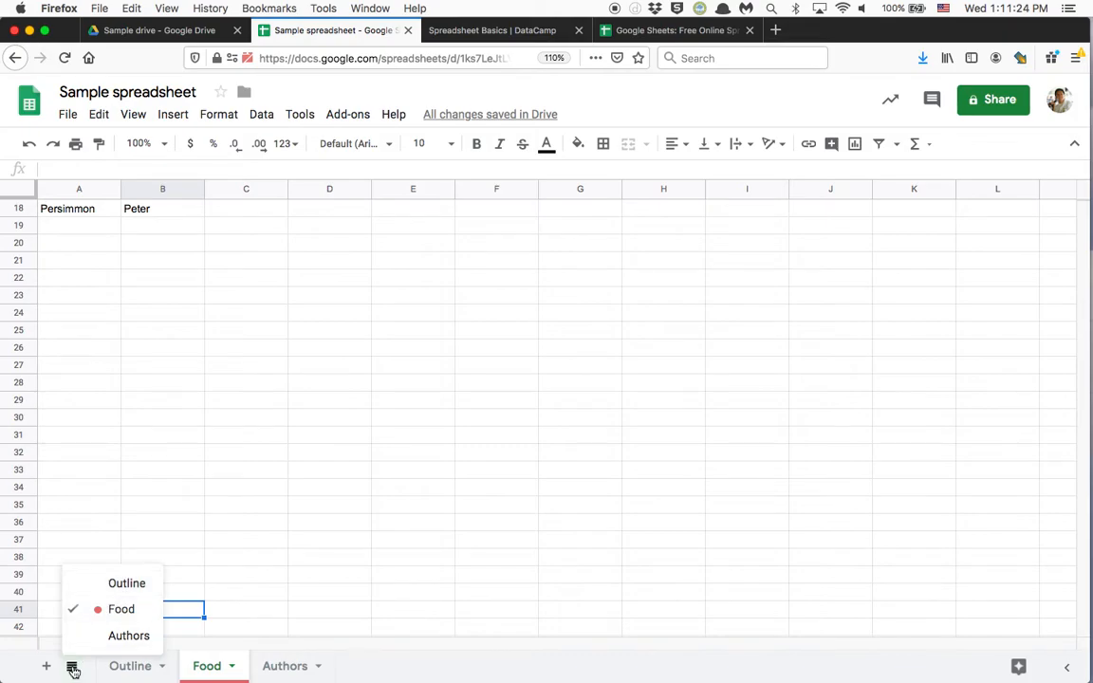
{"action": "left_click", "coordinate": [323, 541]}
Hide the Food sheet and restore it from the hidden sheets, returning to the start of its list
{"action": "left_click", "coordinate": [232, 667]}
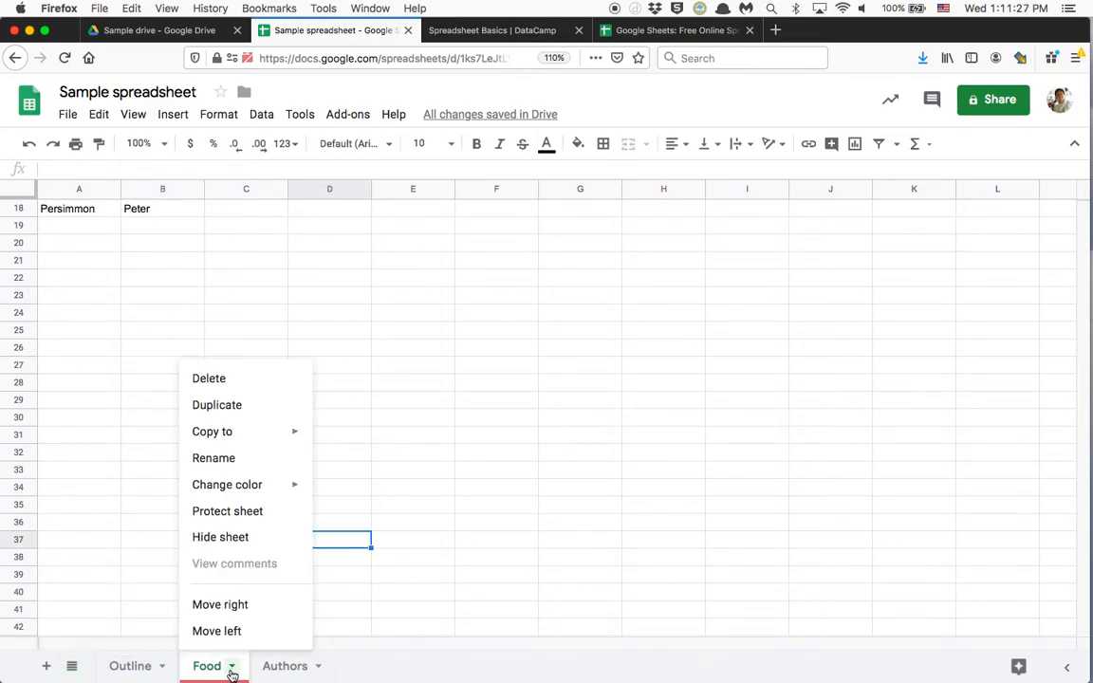
{"action": "left_click", "coordinate": [264, 537]}
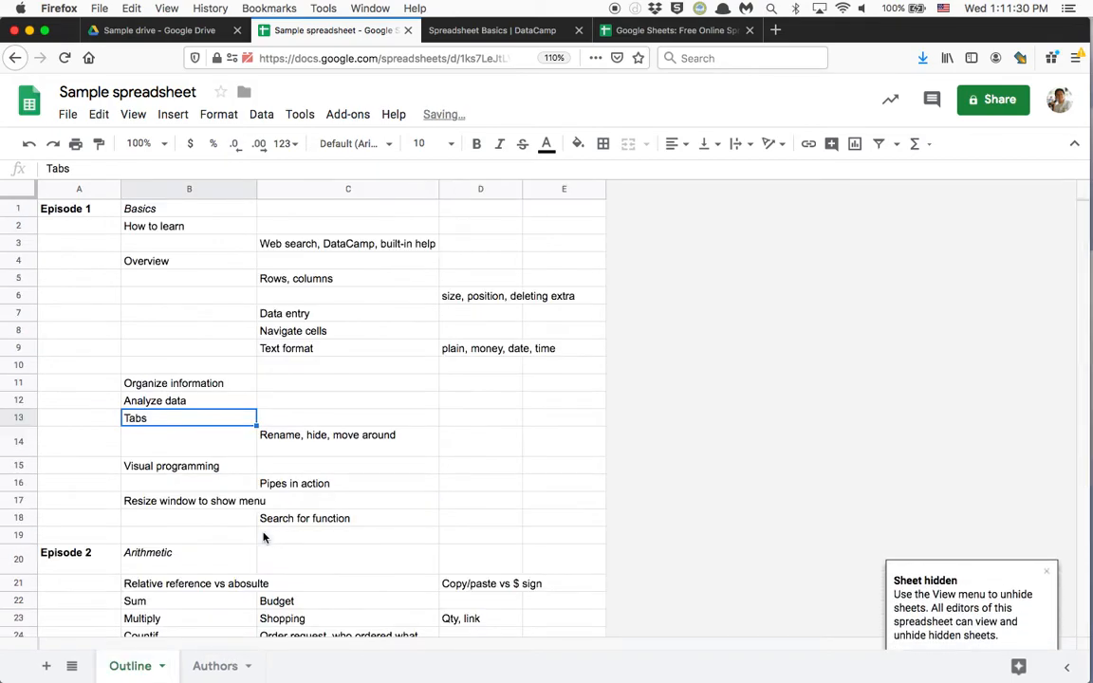
{"action": "left_click", "coordinate": [134, 114]}
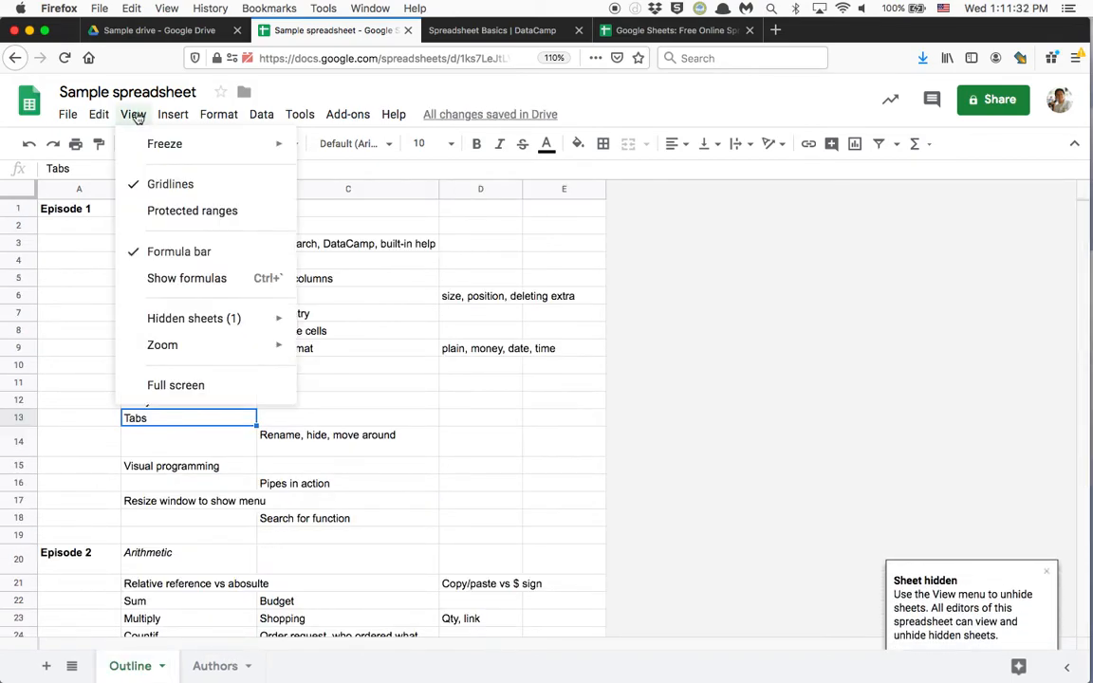
{"action": "mouse_move", "coordinate": [348, 114]}
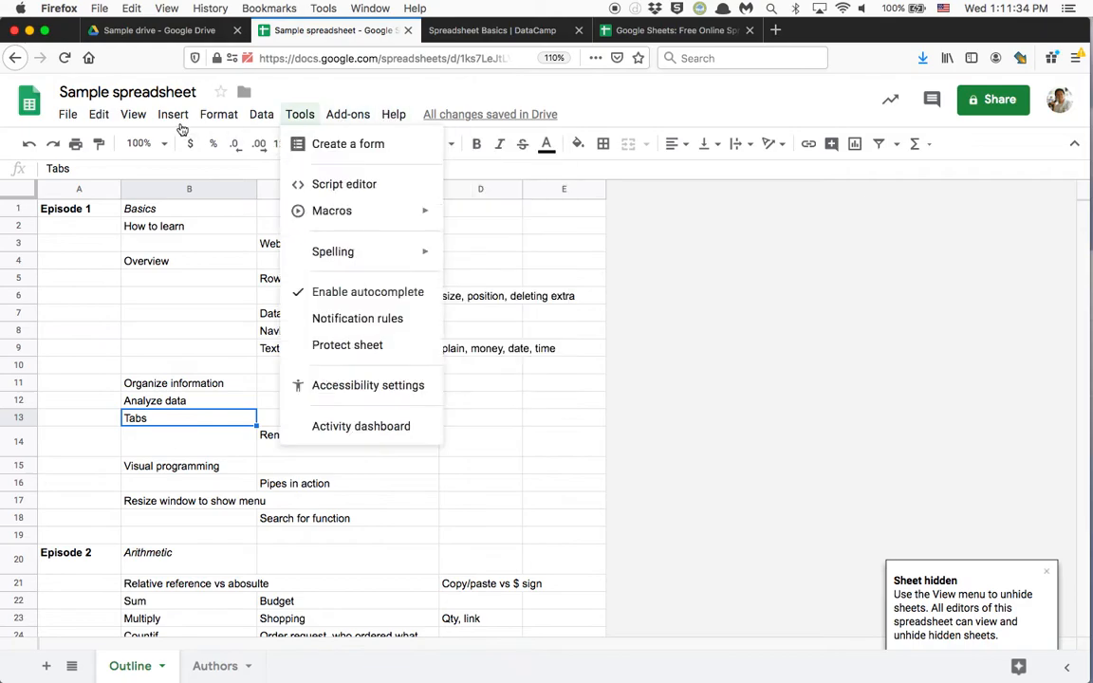
{"action": "mouse_move", "coordinate": [133, 115]}
{"action": "mouse_move", "coordinate": [279, 318]}
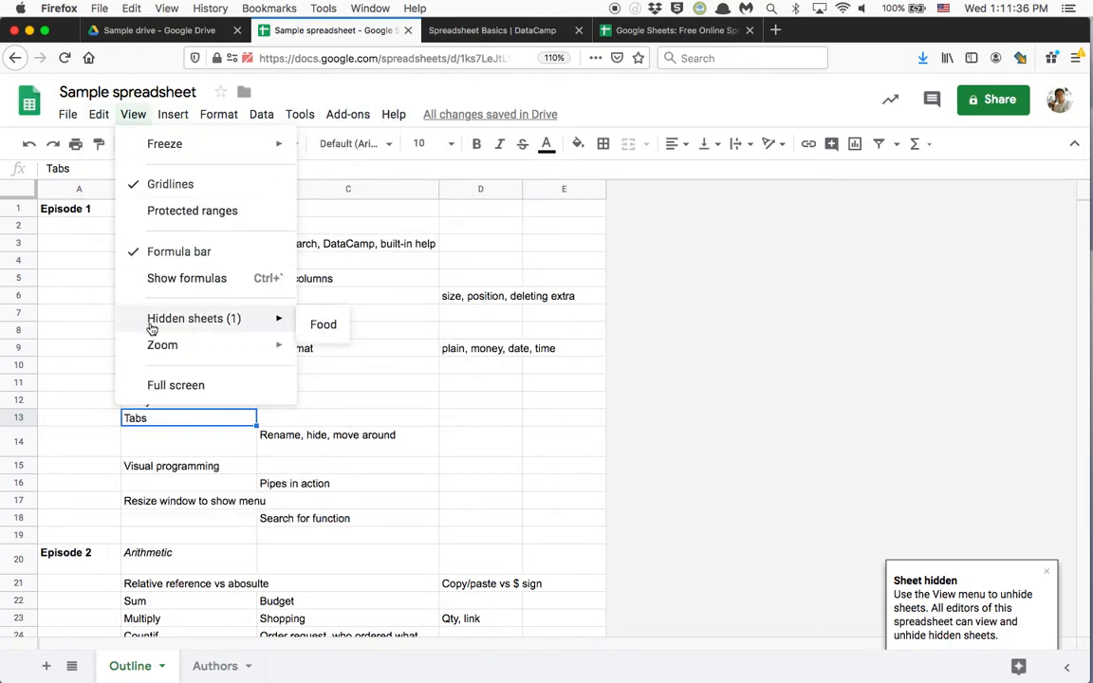
{"action": "left_click", "coordinate": [317, 324]}
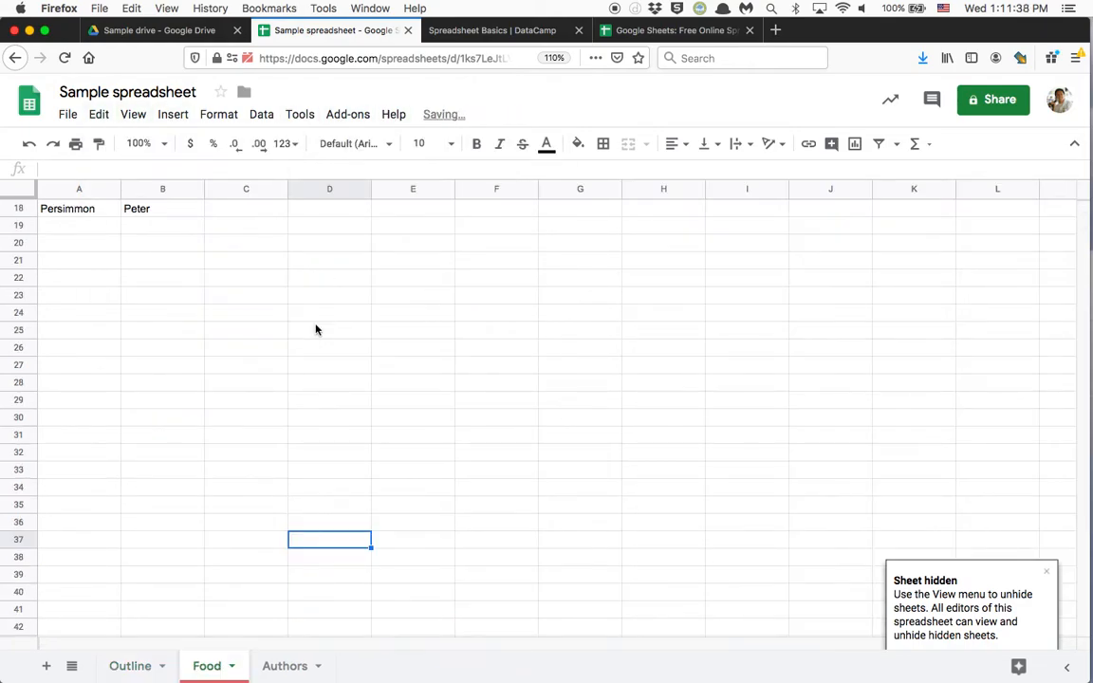
{"action": "left_click", "coordinate": [316, 313]}
{"action": "scroll", "coordinate": [316, 312], "scroll_direction": "up", "scroll_amount": 5}
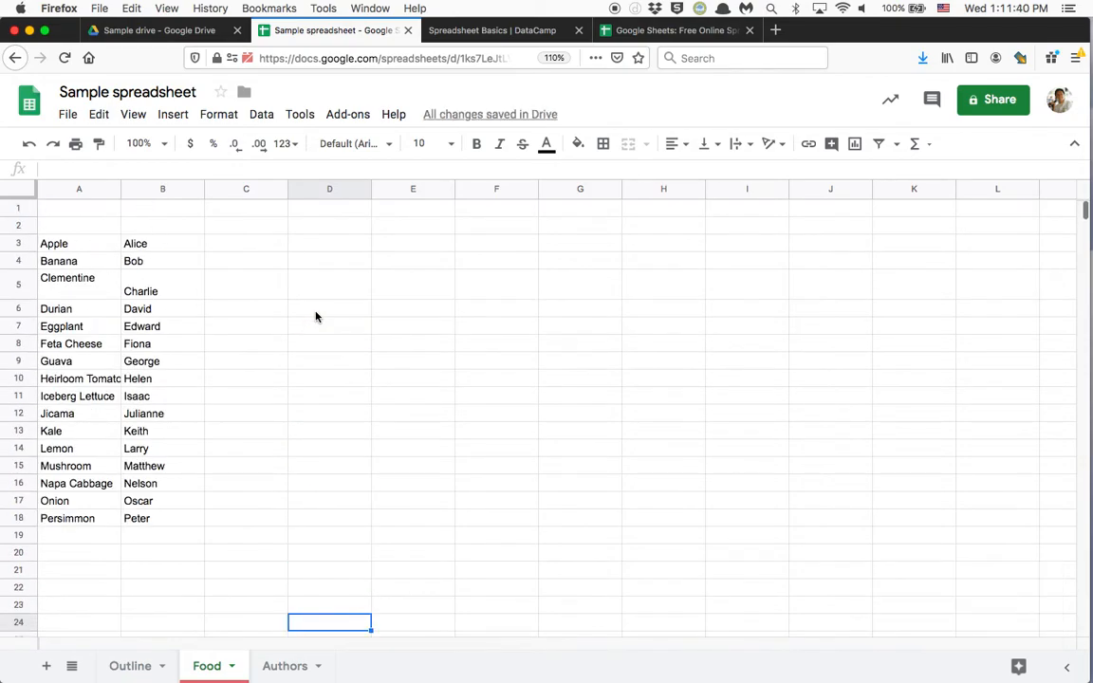
Search the menu commands for "hidden" and for "sheet" using the built-in help search
{"action": "left_click", "coordinate": [395, 115]}
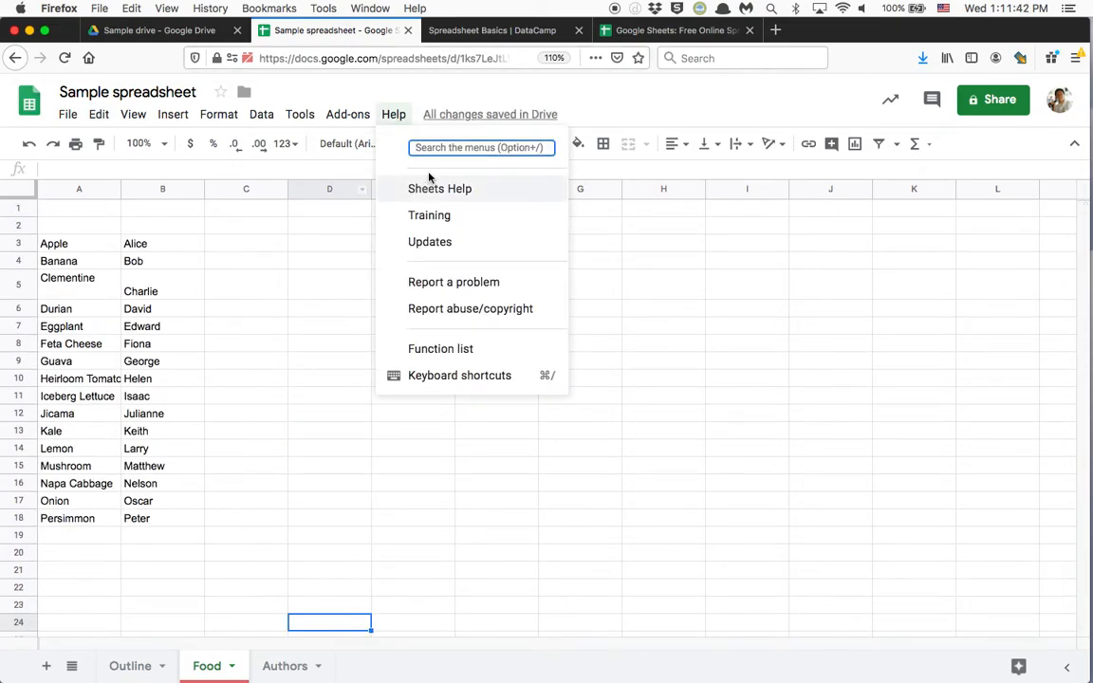
{"action": "left_click", "coordinate": [401, 122]}
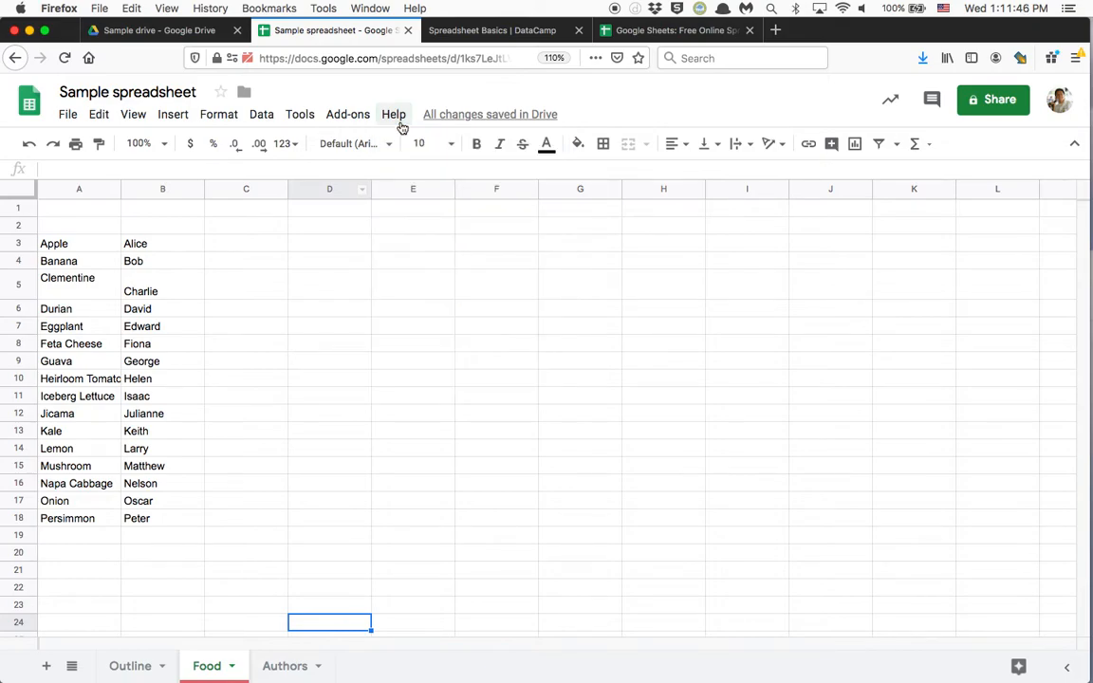
{"action": "left_click", "coordinate": [395, 117]}
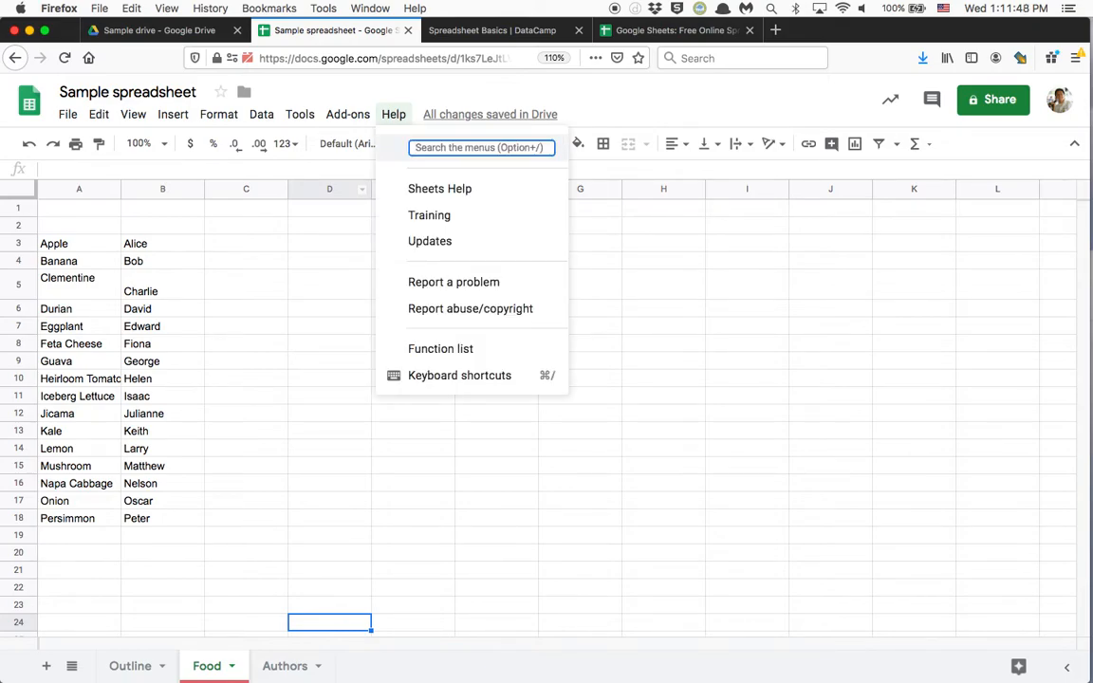
{"action": "type", "text": "hi"}
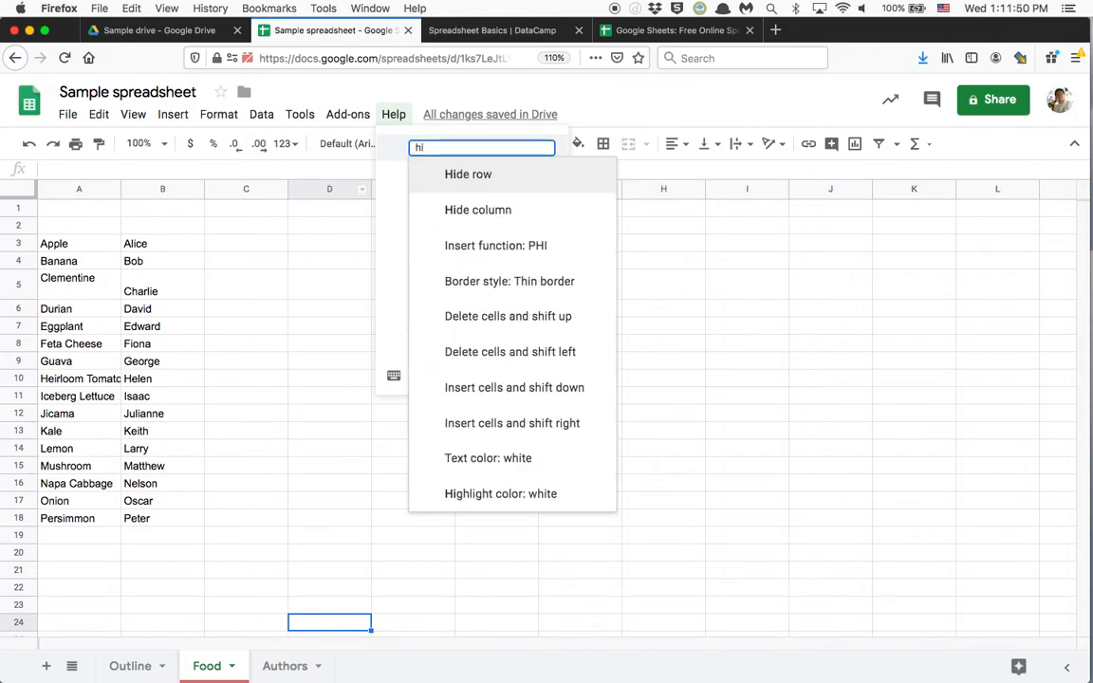
{"action": "type", "text": "dden"}
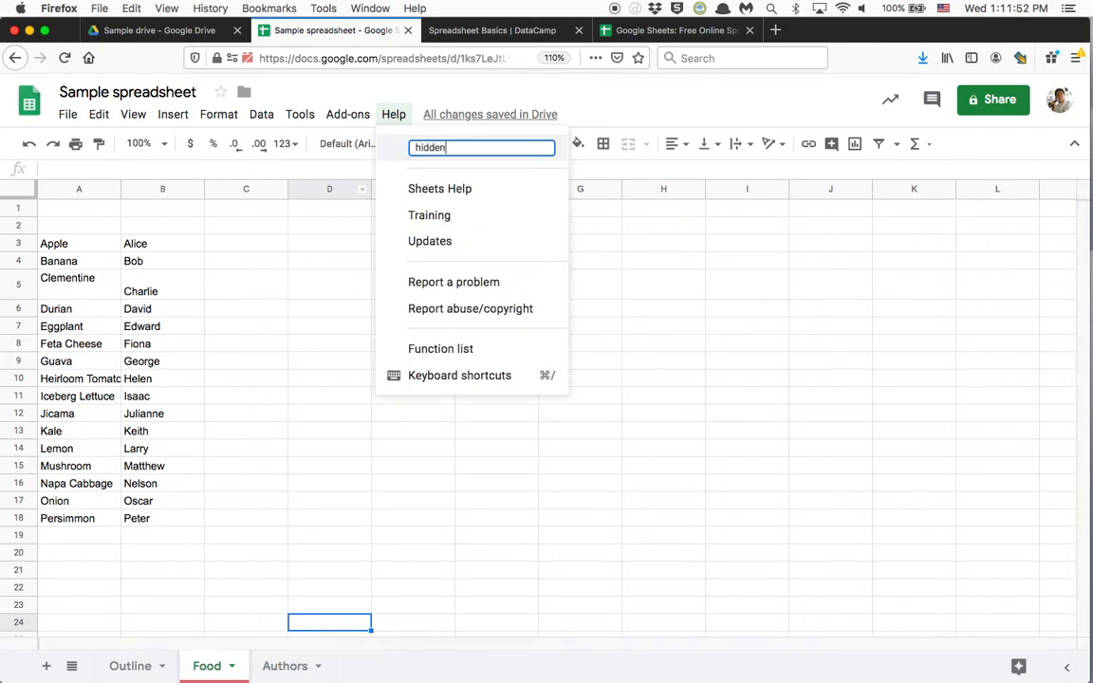
{"action": "key", "text": "alt+BackSpace"}
{"action": "type", "text": "sheet"}
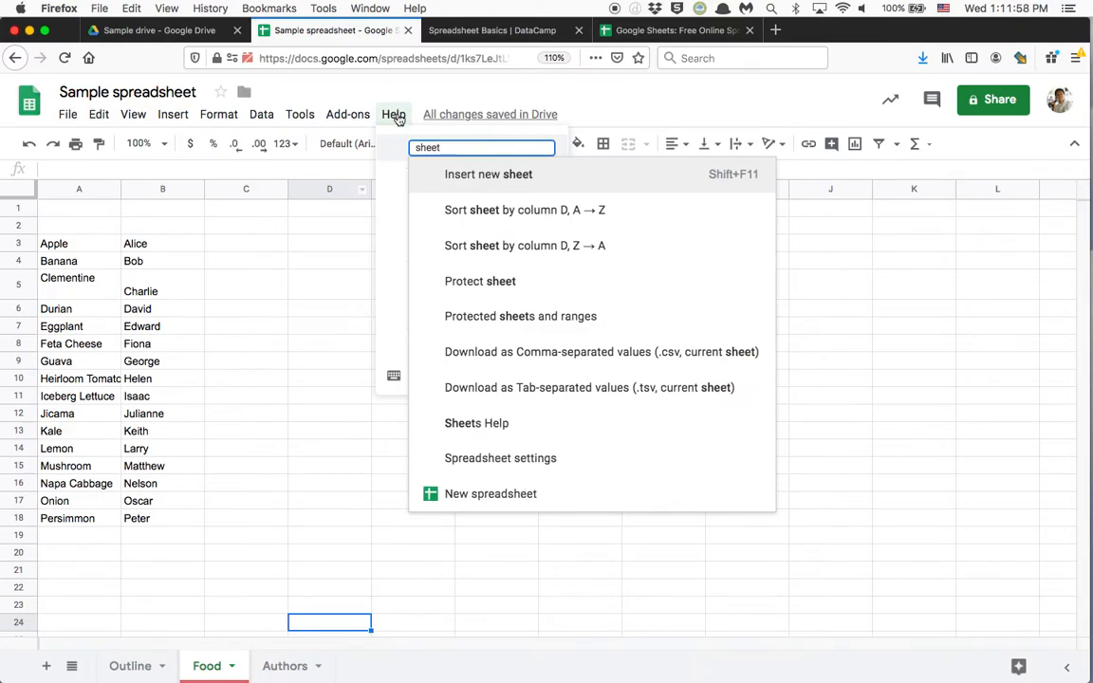
{"action": "left_click", "coordinate": [263, 350]}
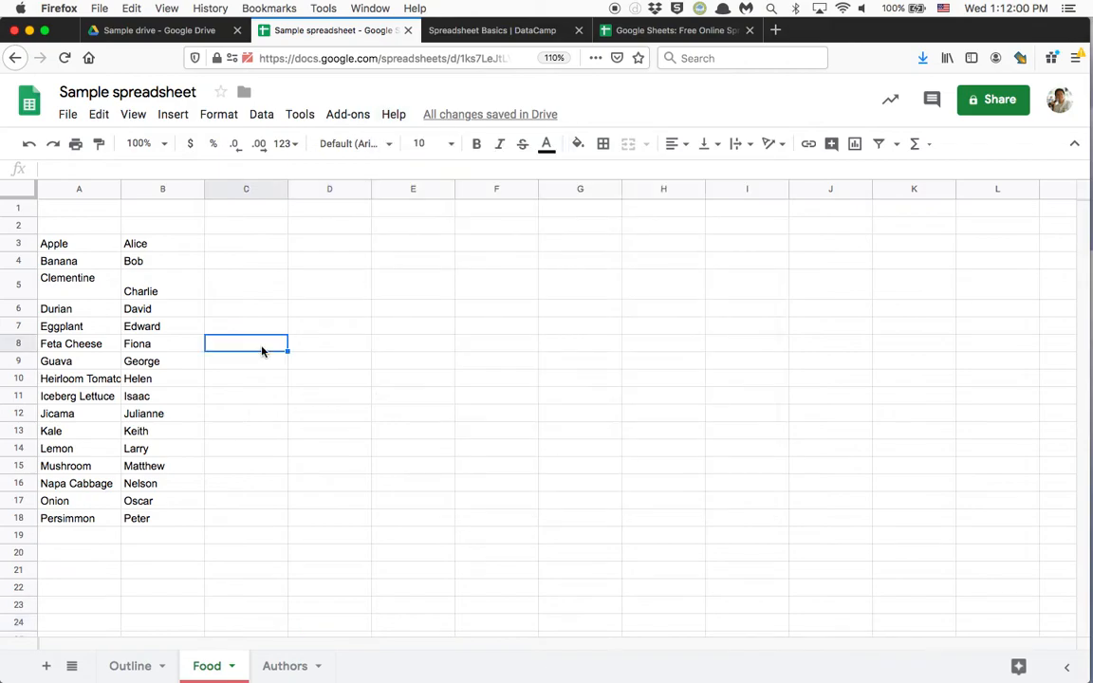
Return to the Outline sheet and step through "Visual programming" and "Pipes in action" to cell C17
{"action": "left_click", "coordinate": [149, 664]}
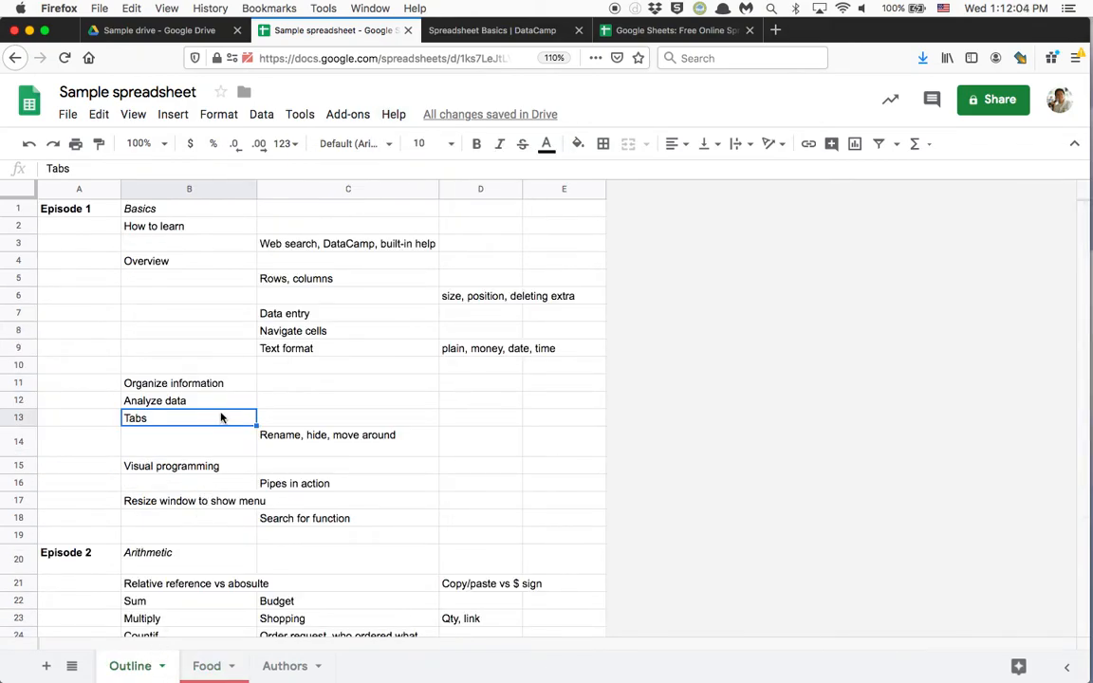
{"action": "left_click", "coordinate": [217, 466]}
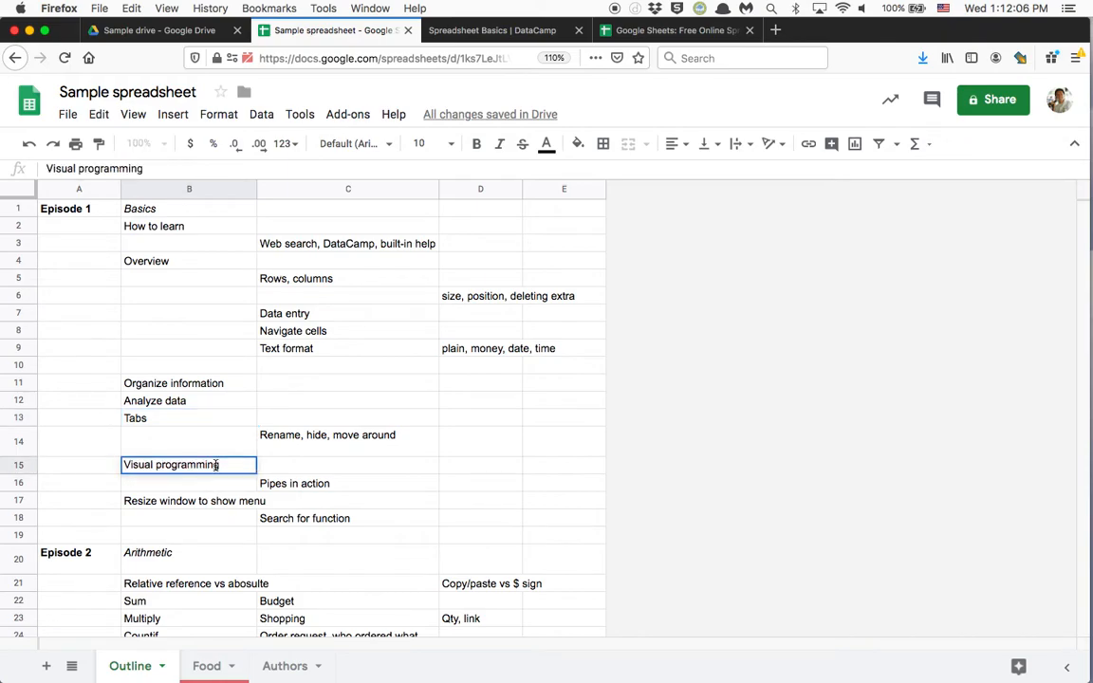
{"action": "left_click", "coordinate": [261, 485]}
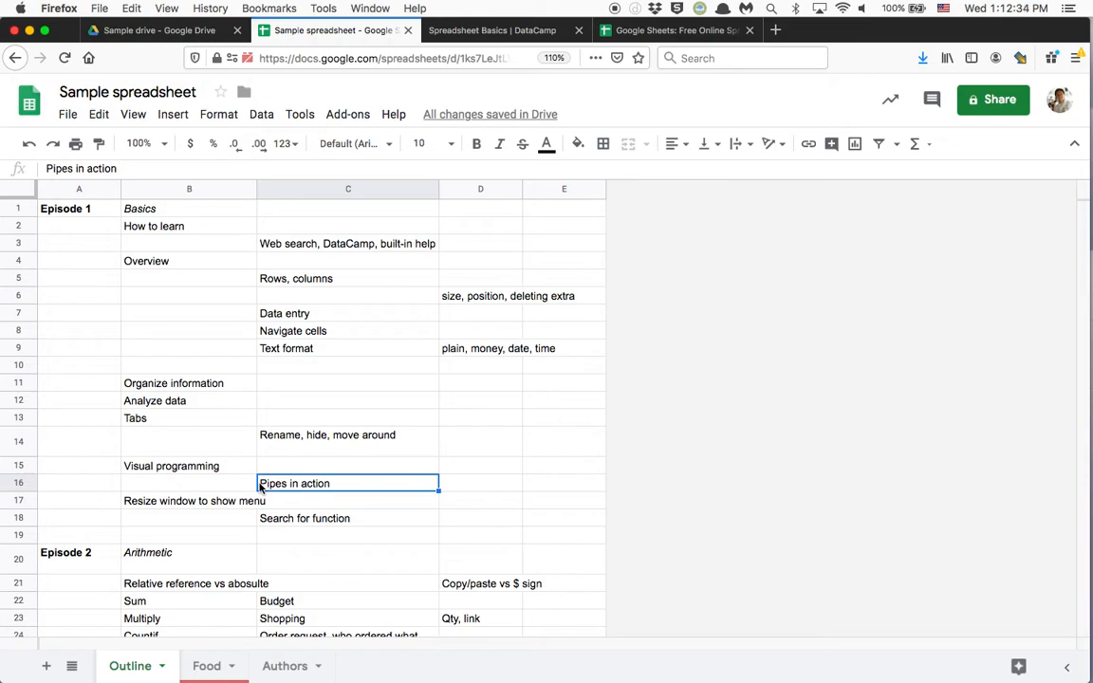
{"action": "left_click", "coordinate": [318, 504]}
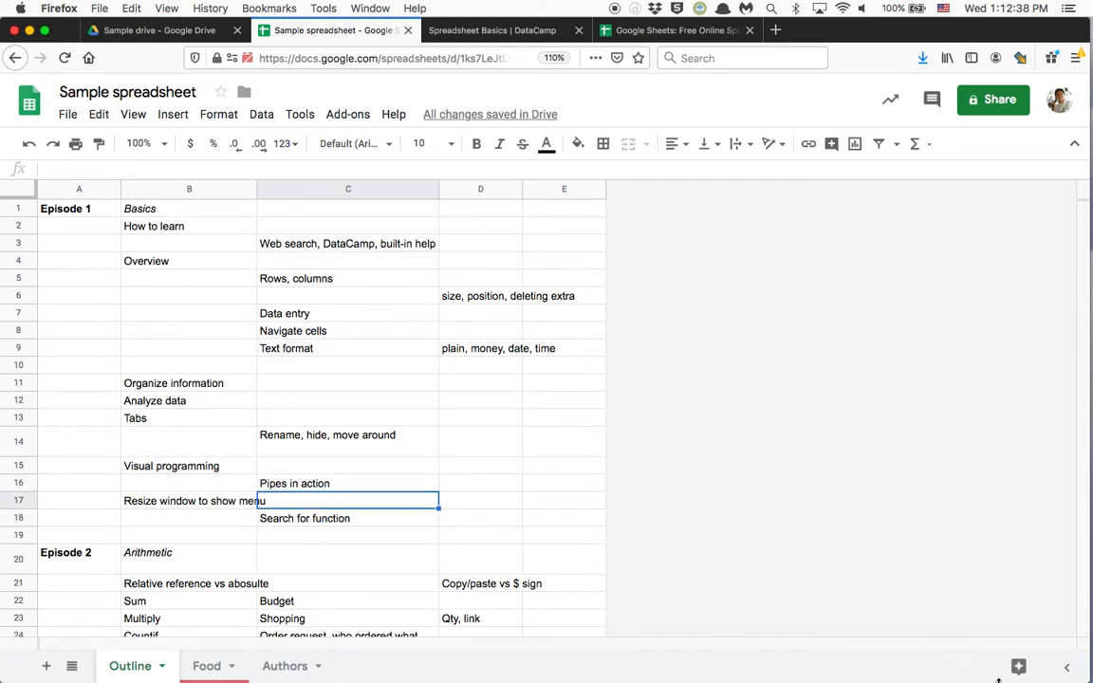
Narrow the browser window to half the screen, reveal the overflow formatting options, and widen the window again
{"action": "left_click_drag", "start_coordinate": [1070, 679], "coordinate": [536, 680]}
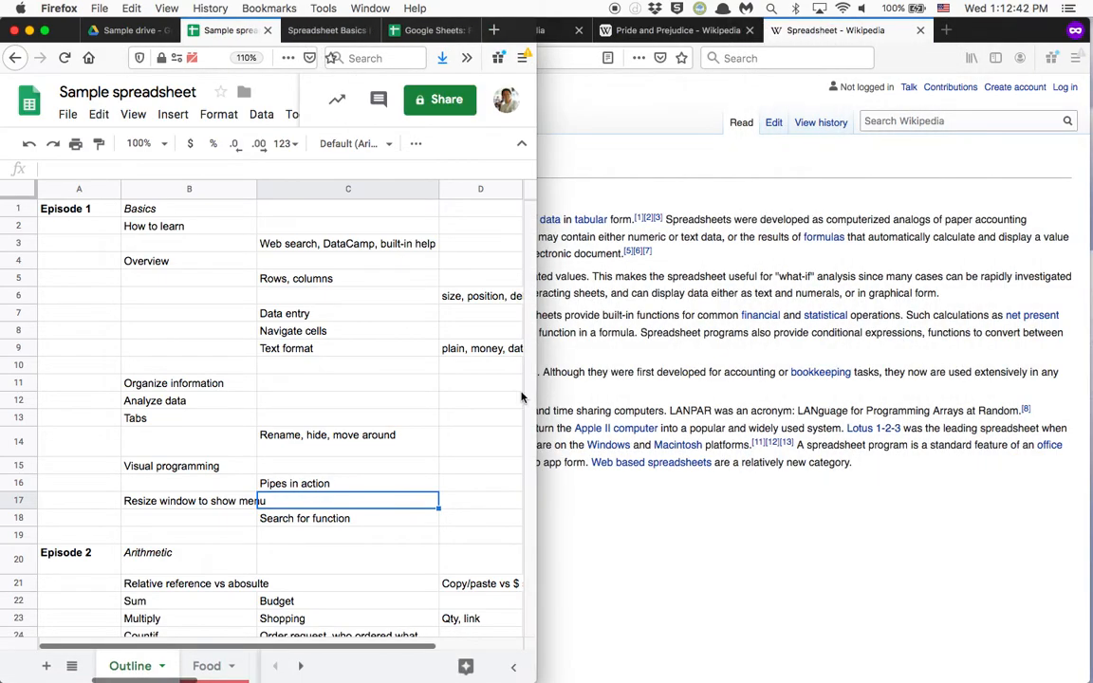
{"action": "left_click", "coordinate": [417, 144]}
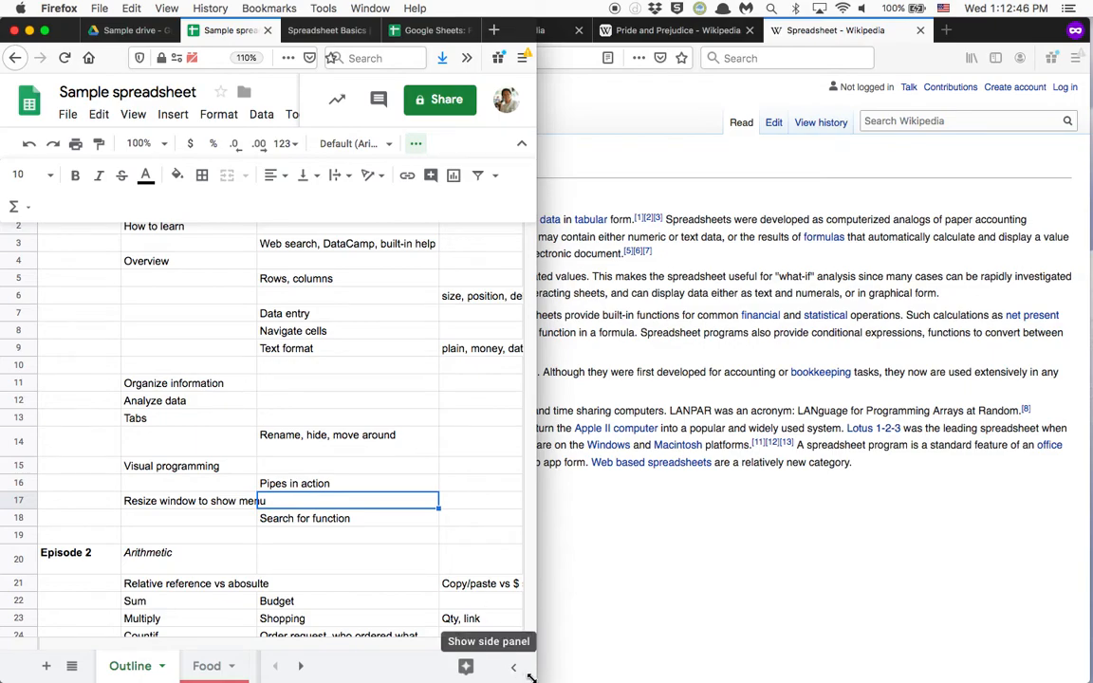
{"action": "left_click_drag", "start_coordinate": [529, 677], "coordinate": [1085, 675]}
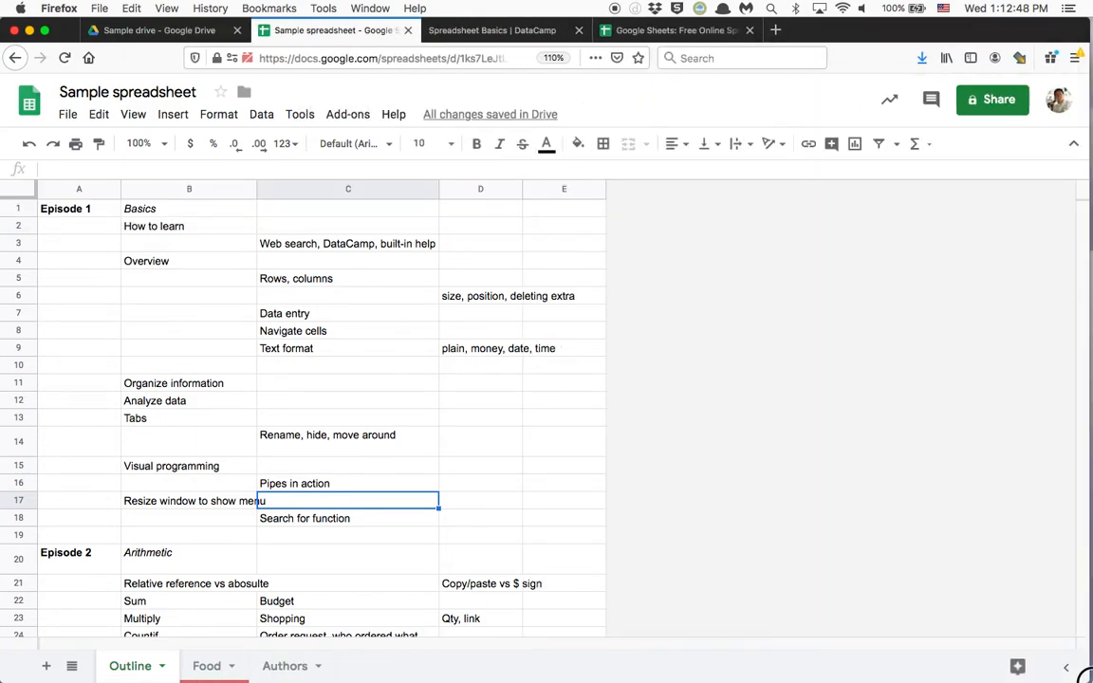
{"action": "left_click", "coordinate": [517, 534]}
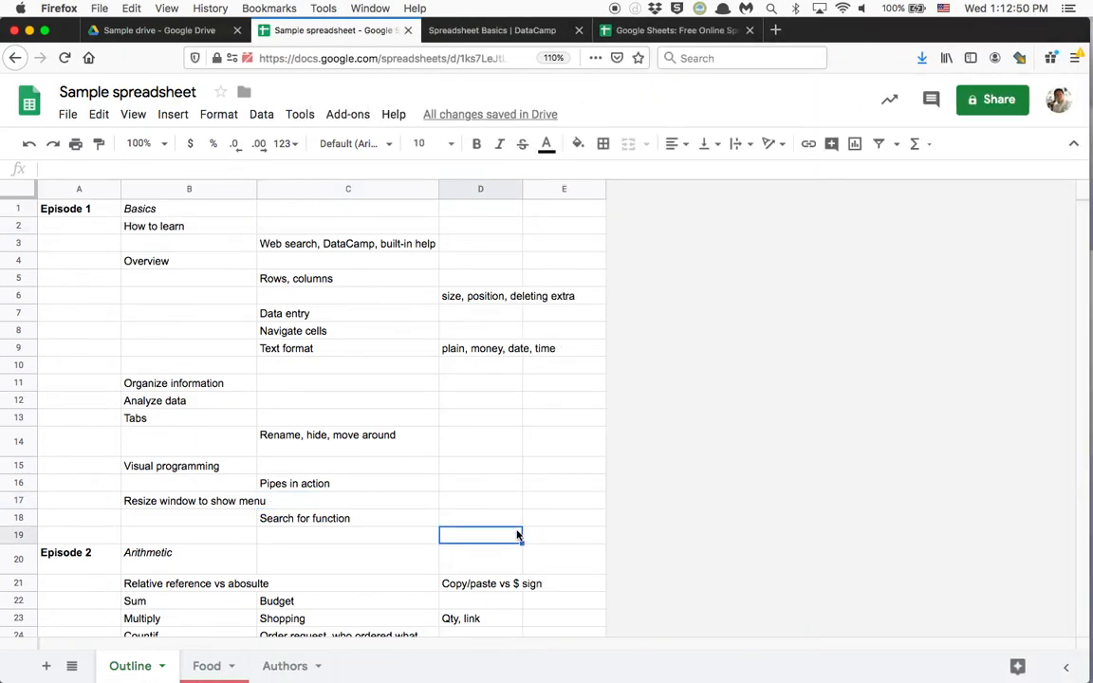
{"action": "left_click", "coordinate": [434, 467]}
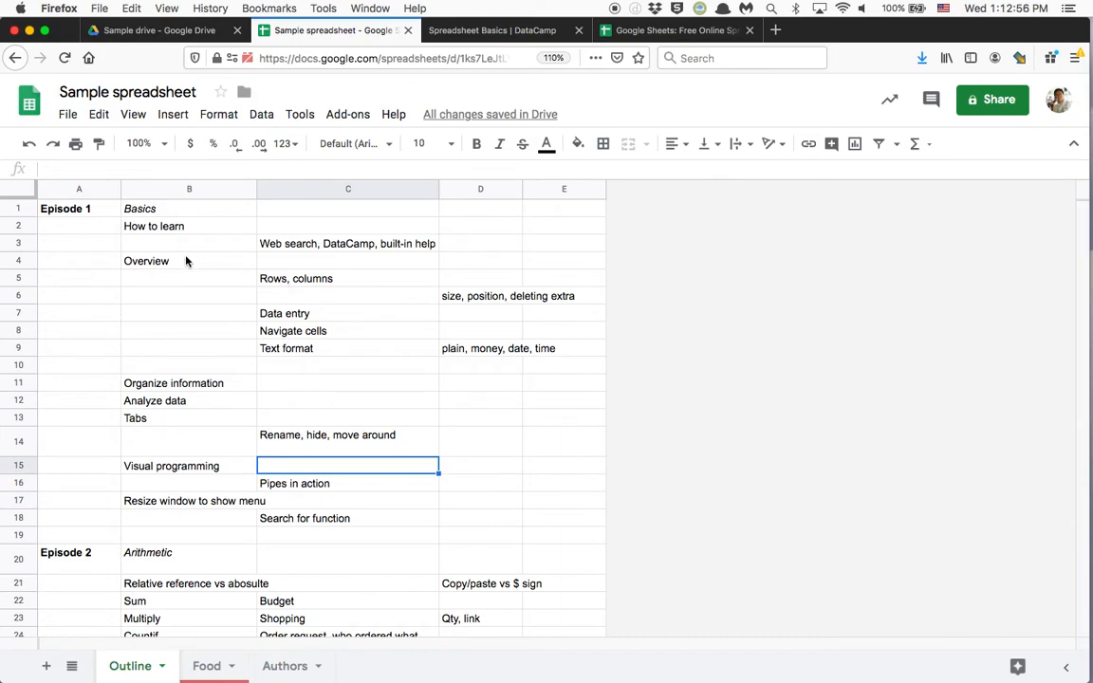
{"action": "scroll", "coordinate": [150, 433], "scroll_direction": "down", "scroll_amount": 5}
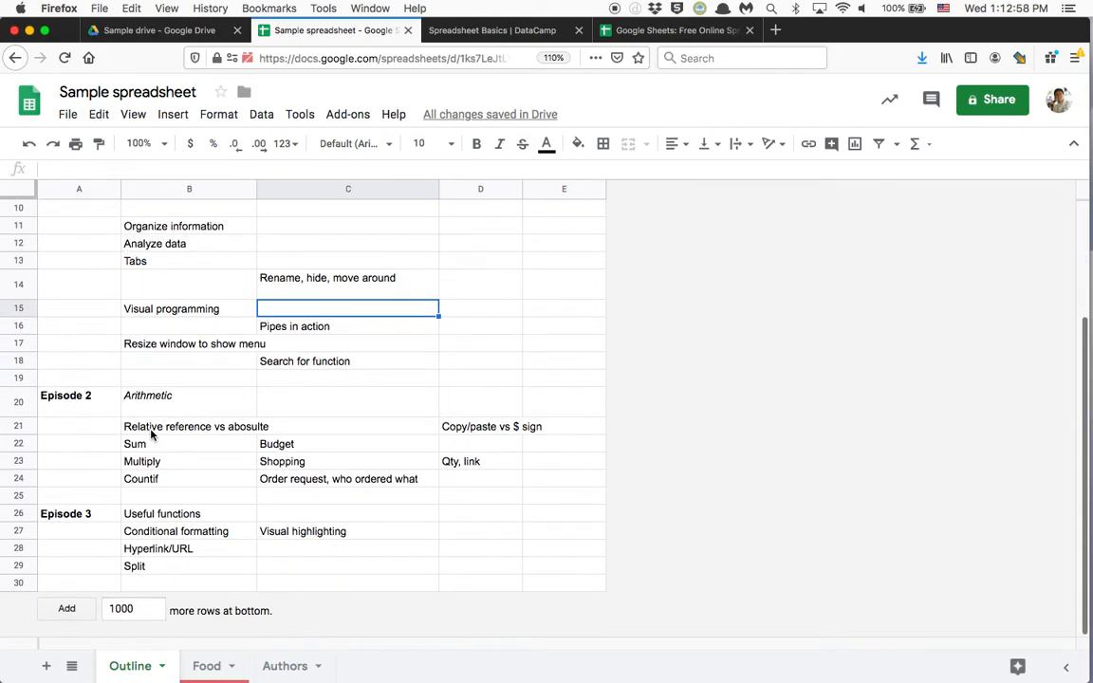
{"action": "scroll", "coordinate": [150, 433], "scroll_direction": "up", "scroll_amount": 5}
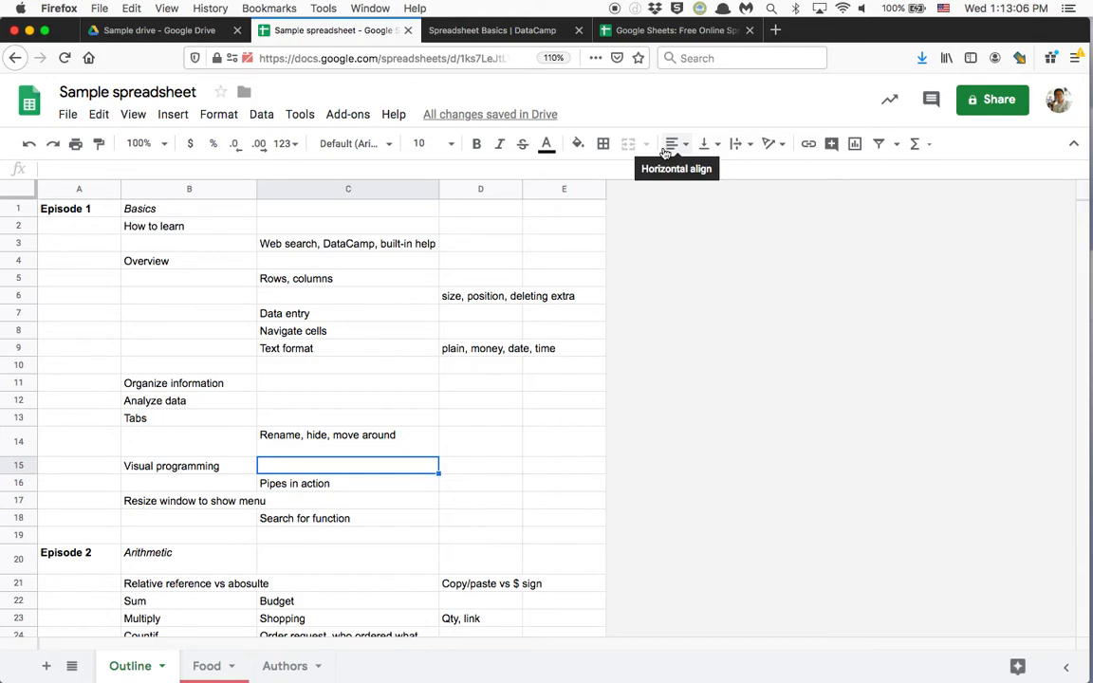
Enlarge row 3, align the text in cell C3 to the top, and undo both changes
{"action": "left_click_drag", "start_coordinate": [28, 246], "coordinate": [13, 344]}
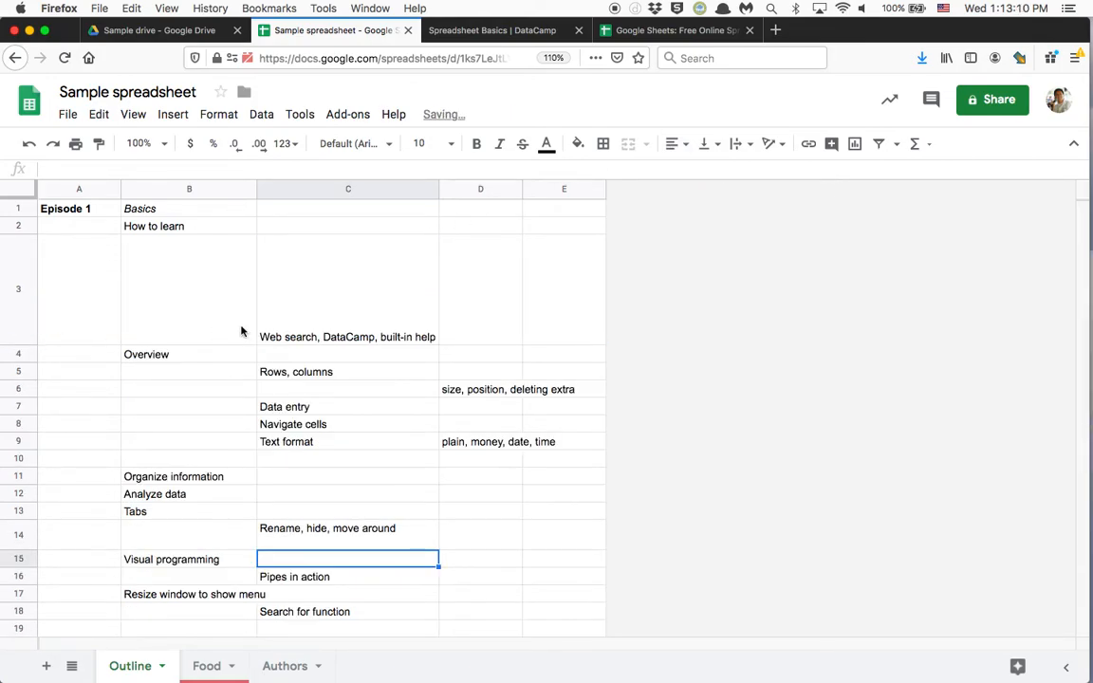
{"action": "left_click", "coordinate": [317, 322]}
{"action": "left_click", "coordinate": [704, 148]}
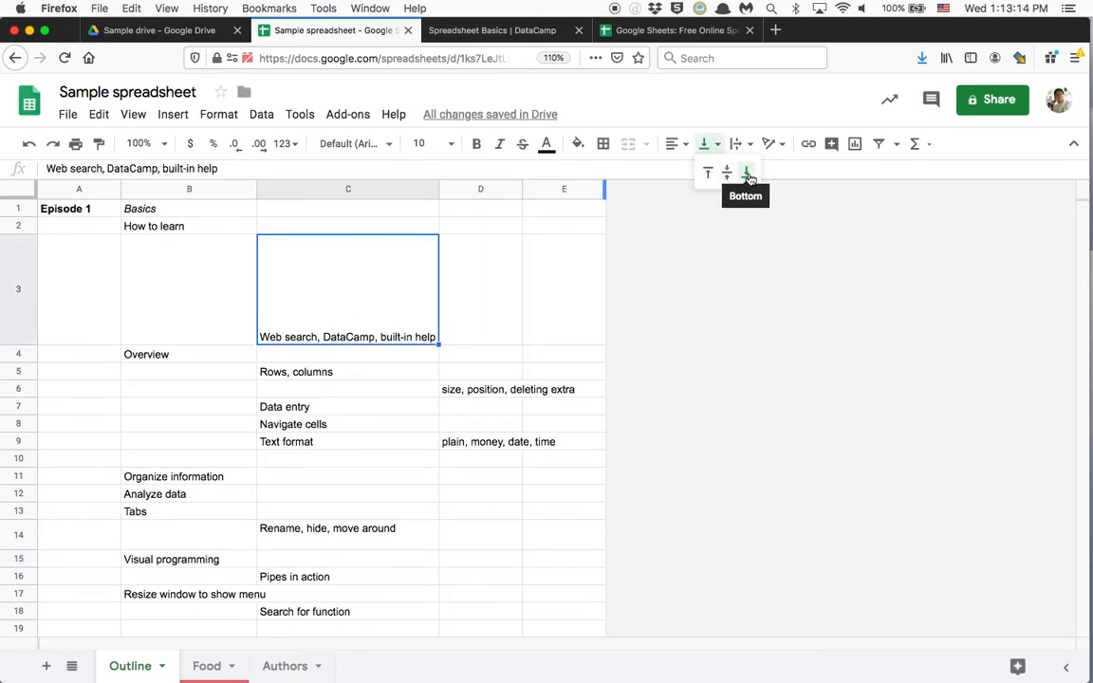
{"action": "left_click", "coordinate": [707, 175]}
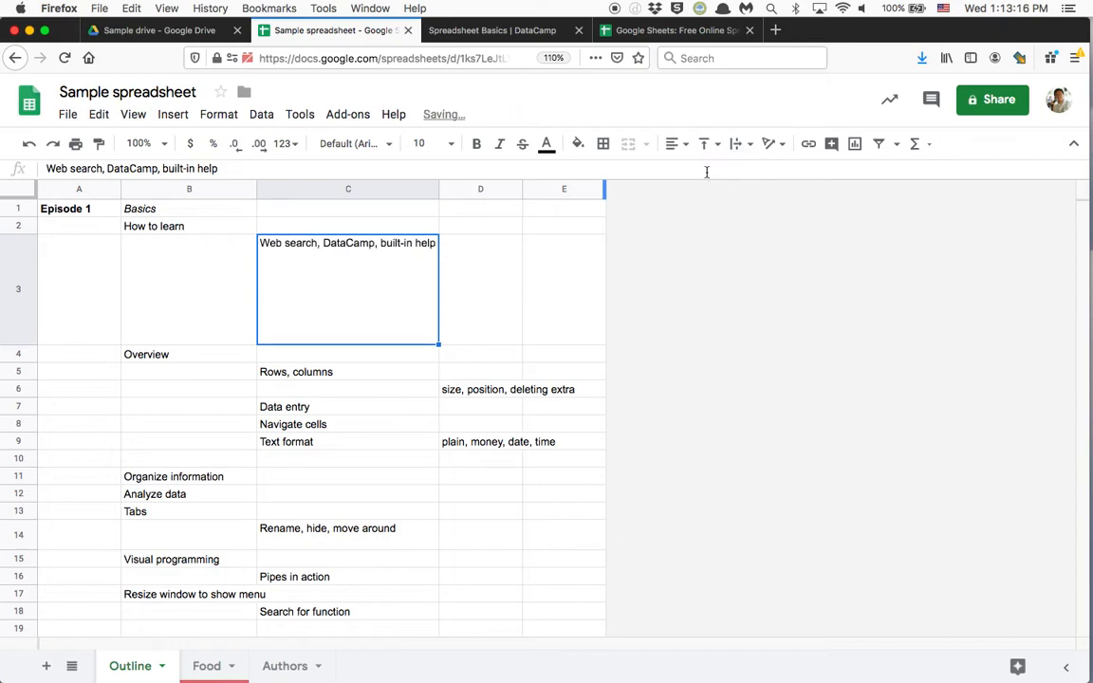
{"action": "key", "text": "super+z"}
{"action": "key", "text": "super+z"}
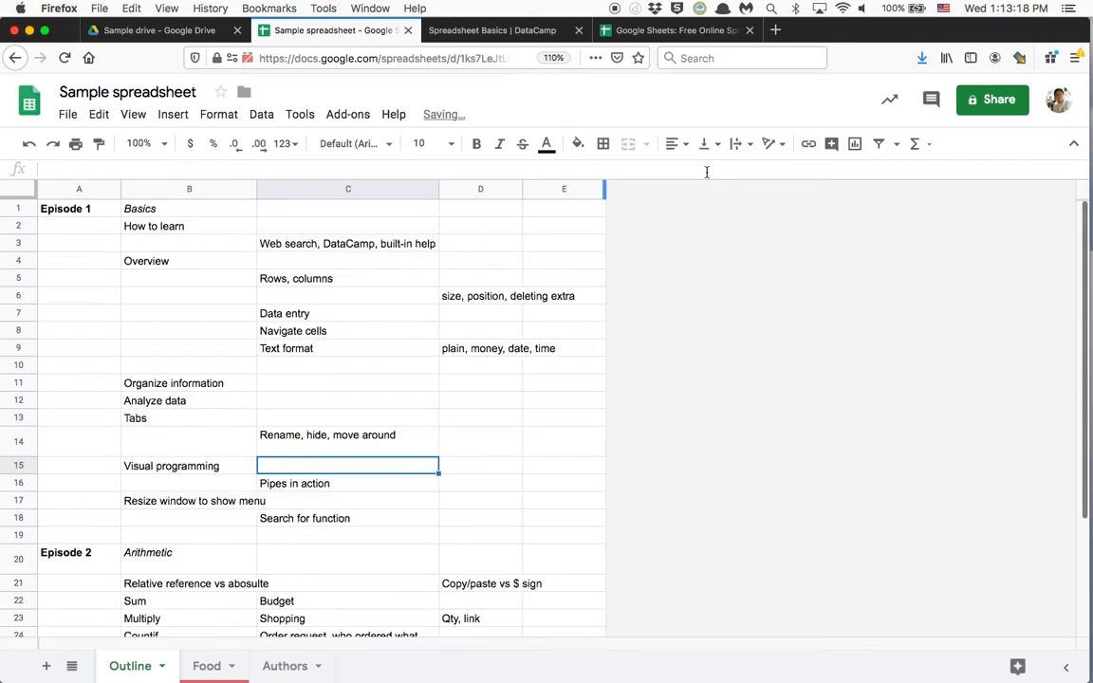
Apply the wrap option to the text in cell D6, and switch it to clip
{"action": "left_click", "coordinate": [494, 295]}
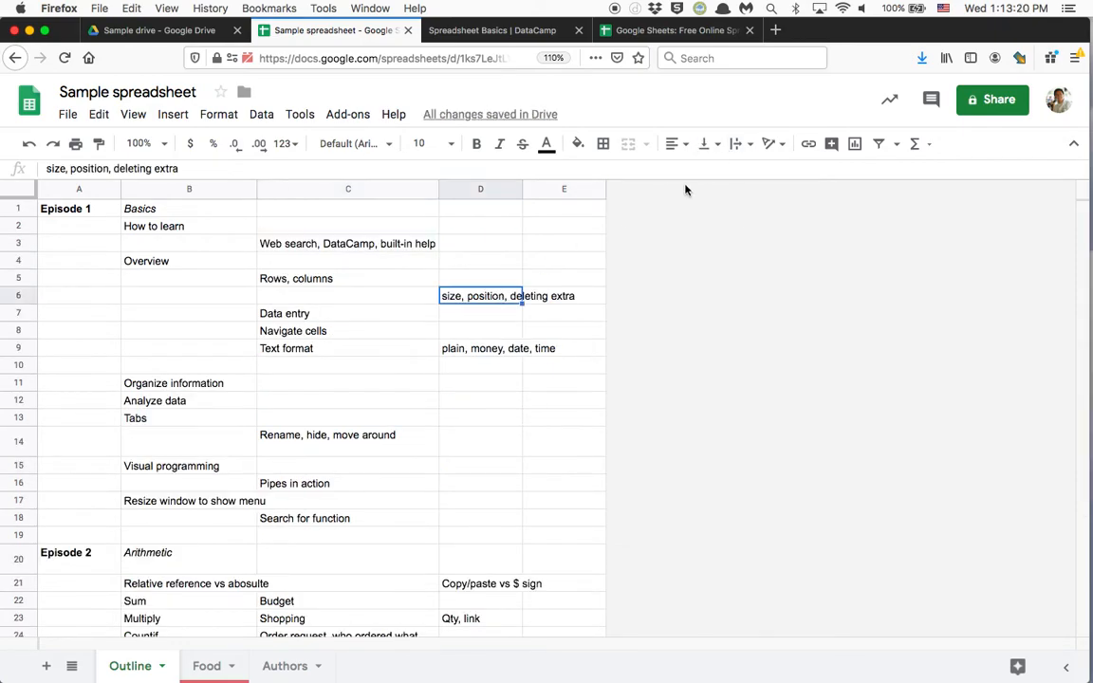
{"action": "left_click", "coordinate": [738, 145]}
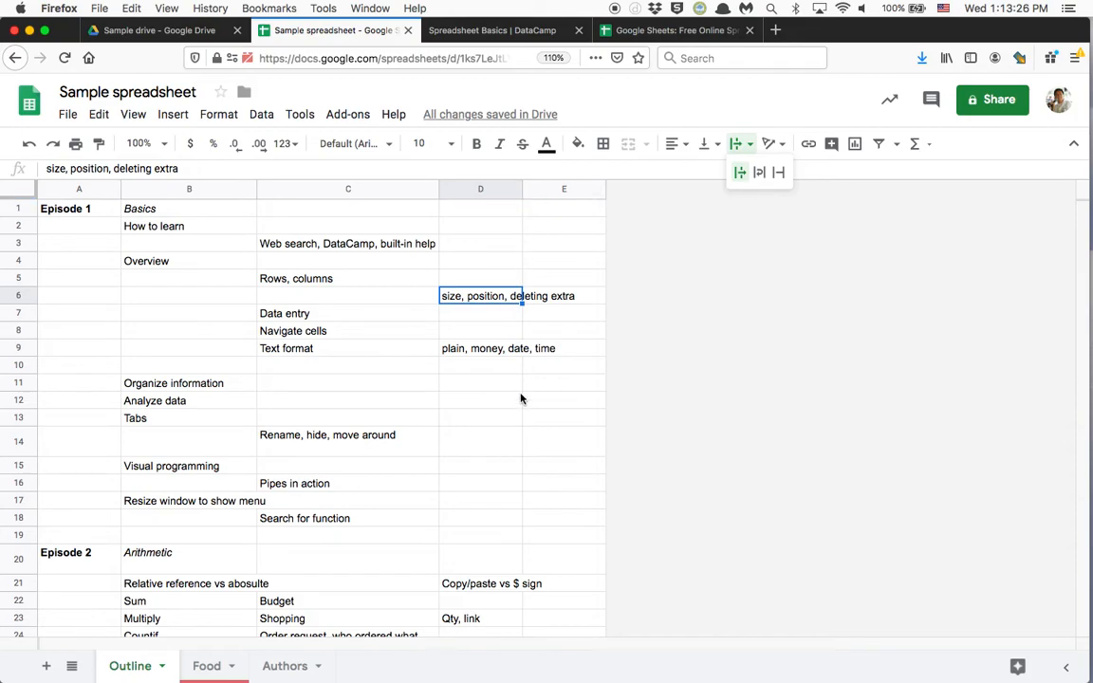
{"action": "left_click", "coordinate": [759, 173]}
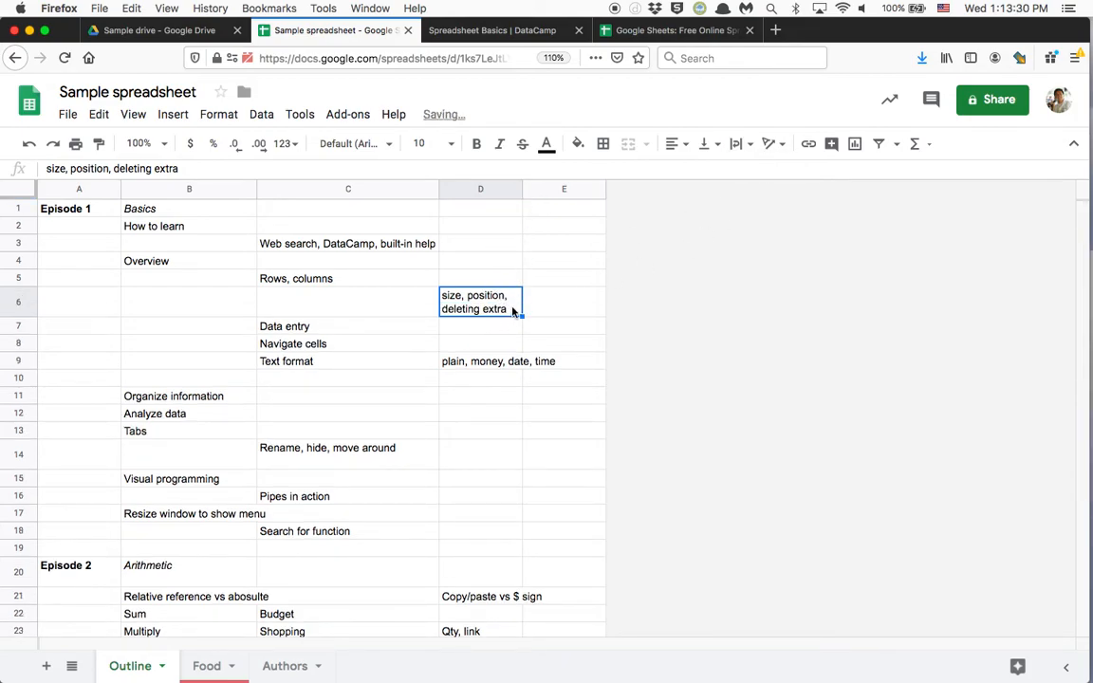
{"action": "left_click", "coordinate": [748, 147]}
{"action": "left_click", "coordinate": [778, 173]}
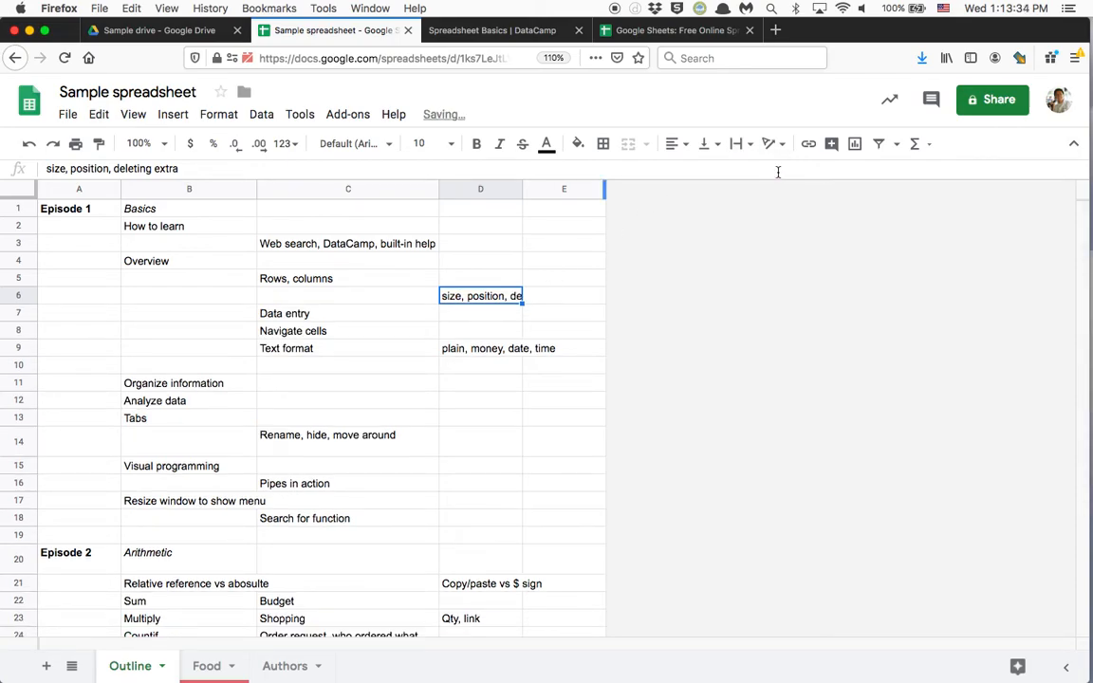
Narrow column D to test the clipped text in D6, and undo the width and text wrapping changes
{"action": "left_click_drag", "start_coordinate": [522, 190], "coordinate": [502, 193]}
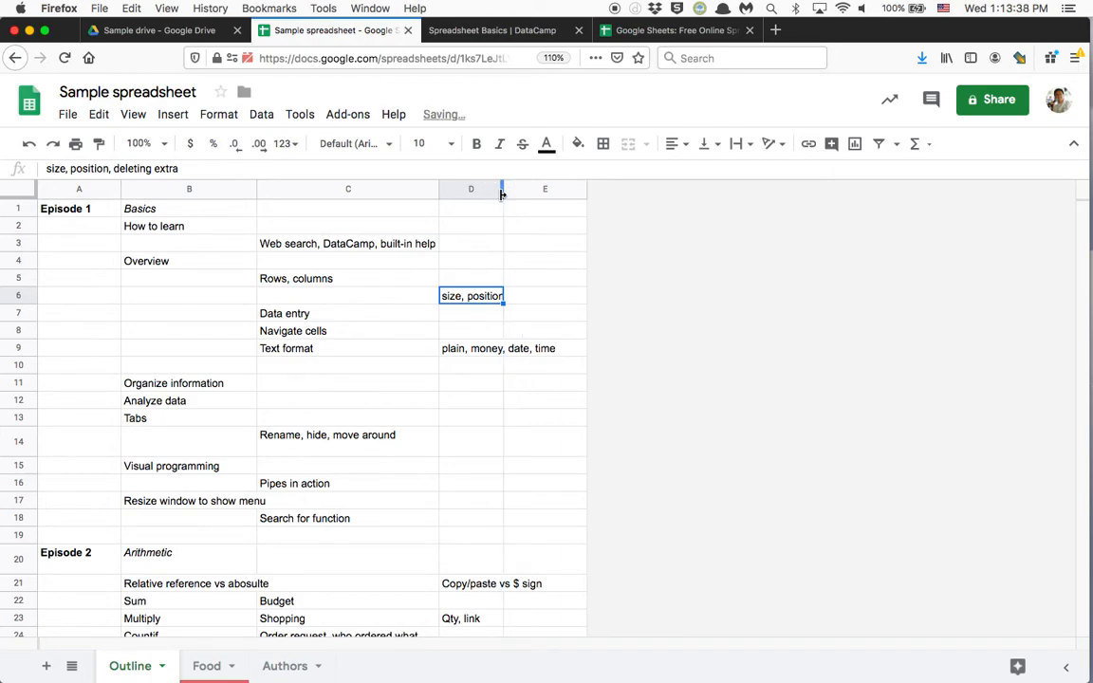
{"action": "left_click", "coordinate": [471, 209]}
{"action": "left_click", "coordinate": [468, 187]}
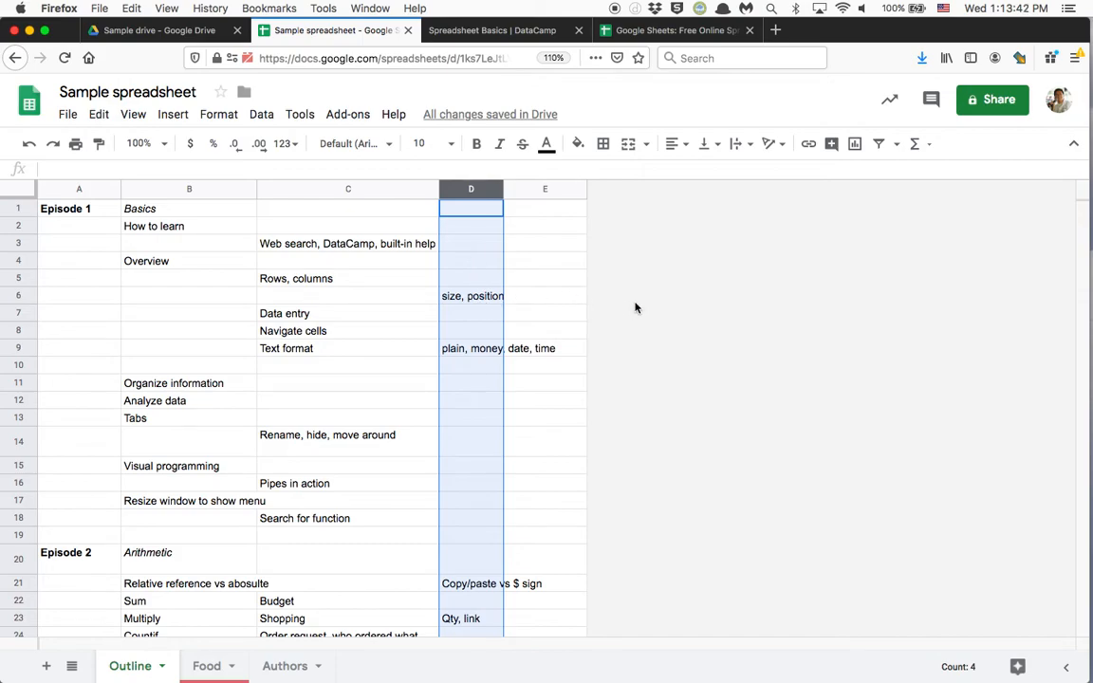
{"action": "left_click", "coordinate": [465, 298]}
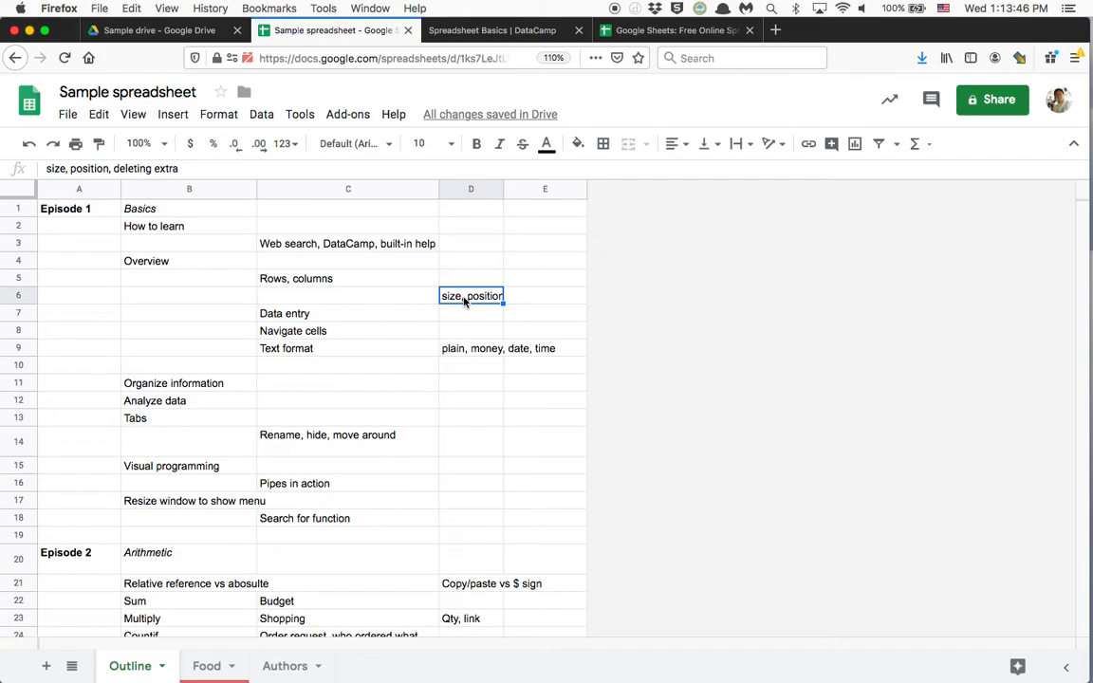
{"action": "key", "text": "super+z"}
{"action": "key", "text": "super+z"}
{"action": "key", "text": "super+z"}
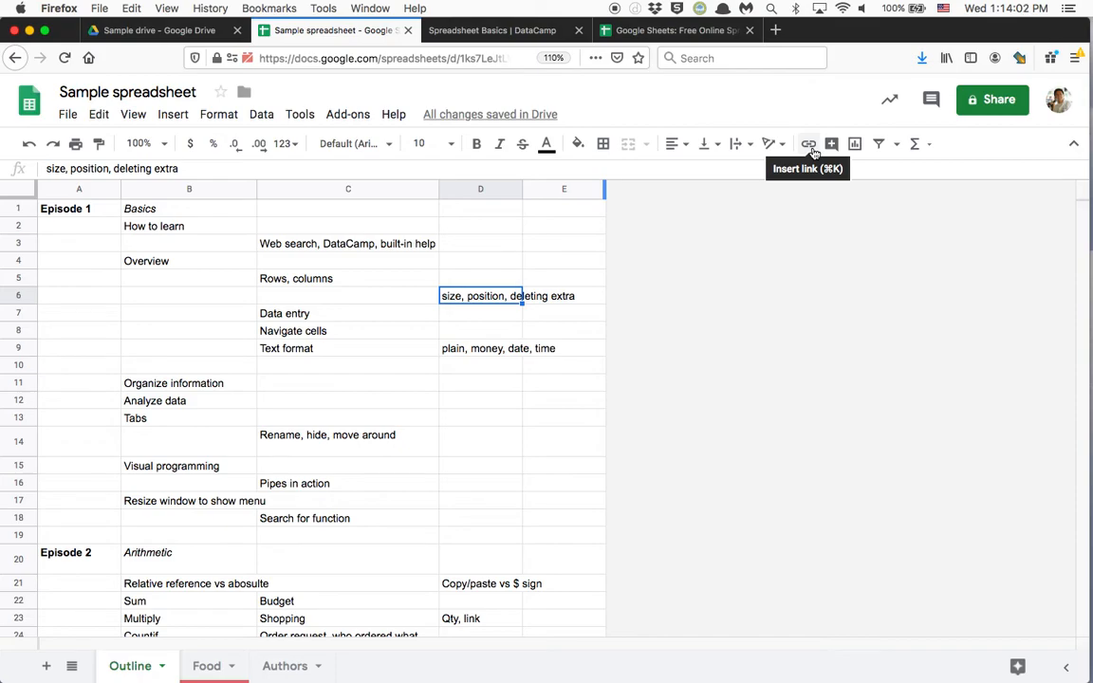
Review the border options and search the keyboard shortcuts for "border", returning to the sheet at cell B6
{"action": "left_click", "coordinate": [602, 143]}
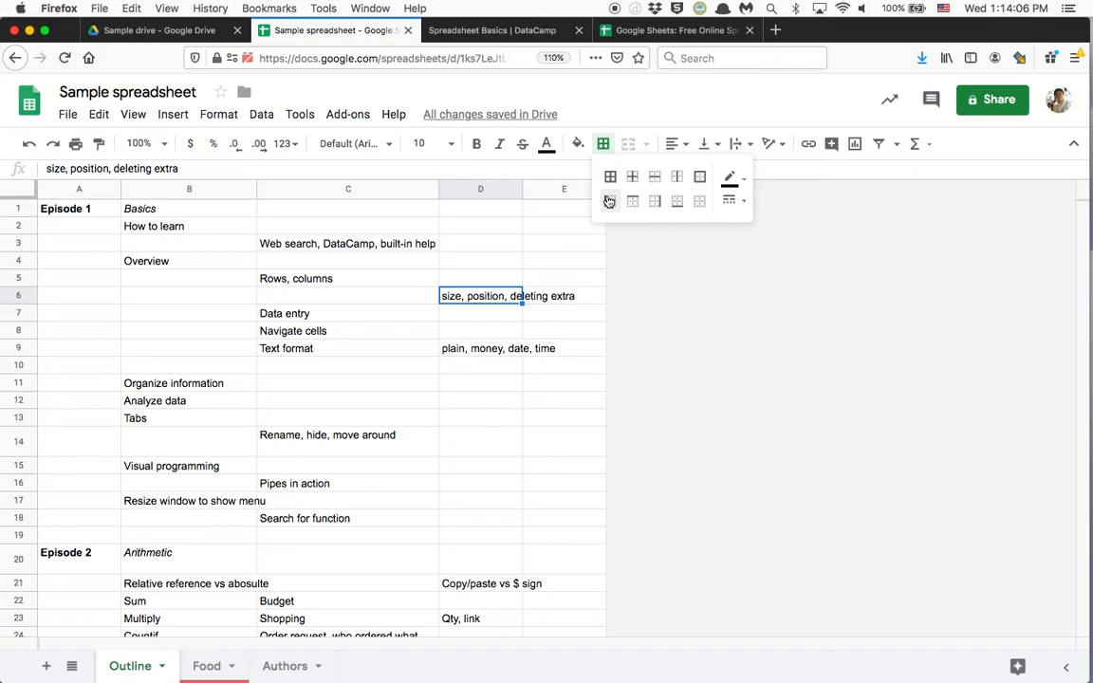
{"action": "left_click", "coordinate": [393, 114]}
{"action": "left_click", "coordinate": [403, 375]}
{"action": "left_click", "coordinate": [435, 161]}
{"action": "type", "text": "border"}
{"action": "key", "text": "Return"}
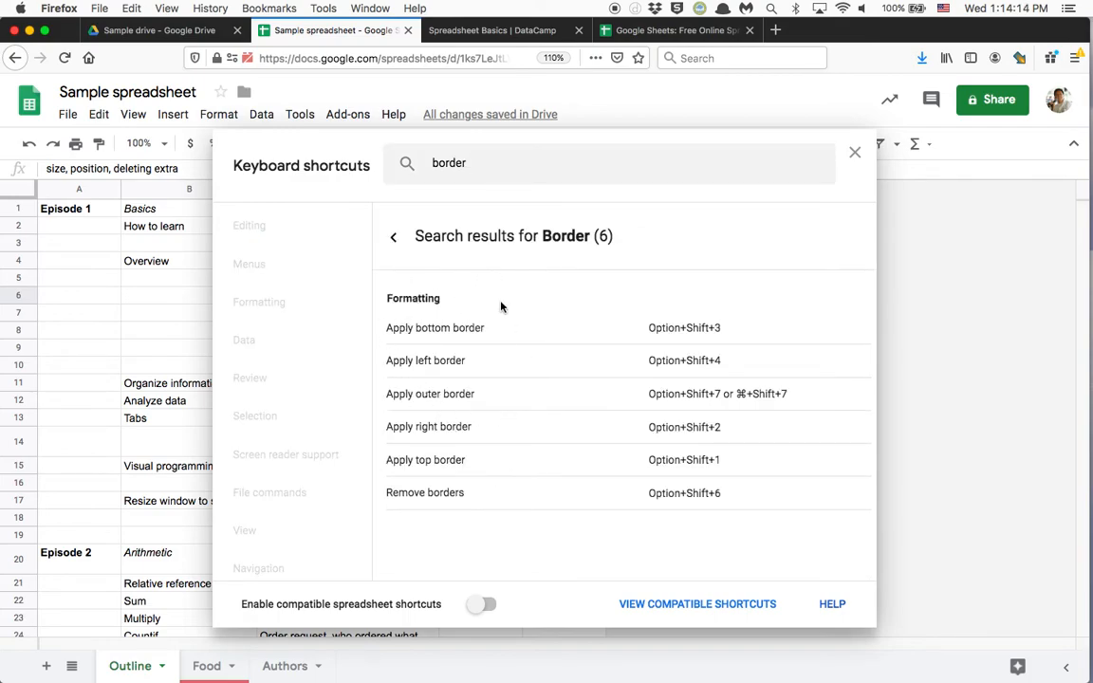
{"action": "left_click", "coordinate": [171, 295]}
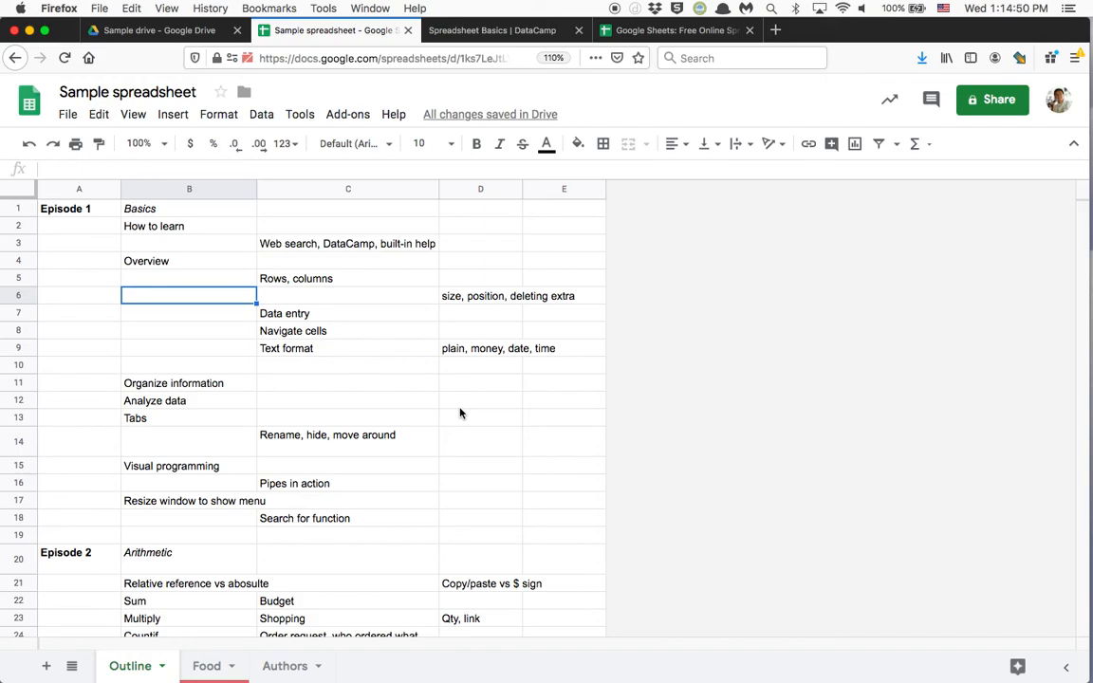
Undo the last change and move "Rename, hide, move around" from cell C14 up to C13
{"action": "key", "text": "super+z"}
{"action": "left_click", "coordinate": [360, 445]}
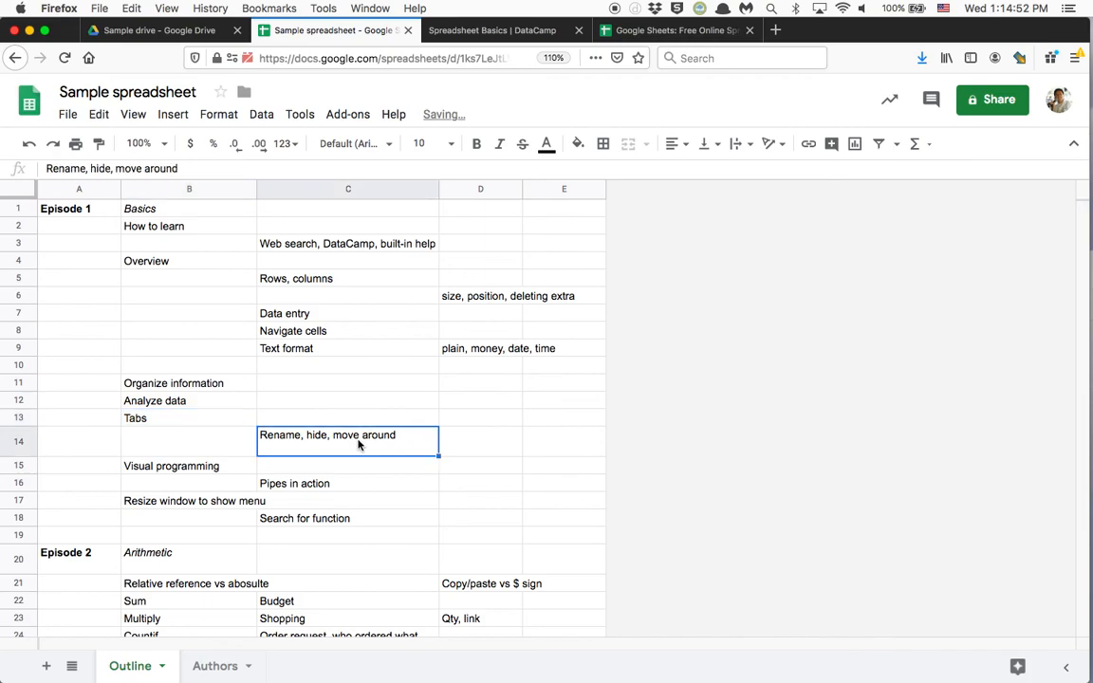
{"action": "key", "text": "super+x"}
{"action": "key", "text": "Up"}
{"action": "type", "text": "v"}
{"action": "key", "text": "BackSpace"}
{"action": "key", "text": "Down"}
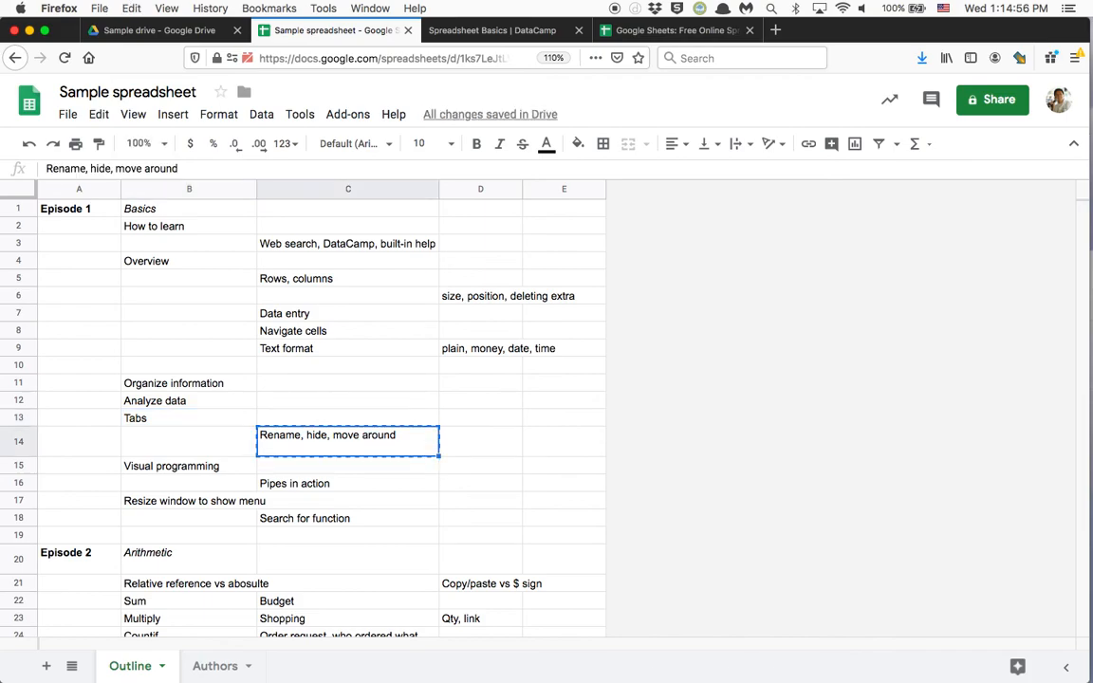
{"action": "key", "text": "Up"}
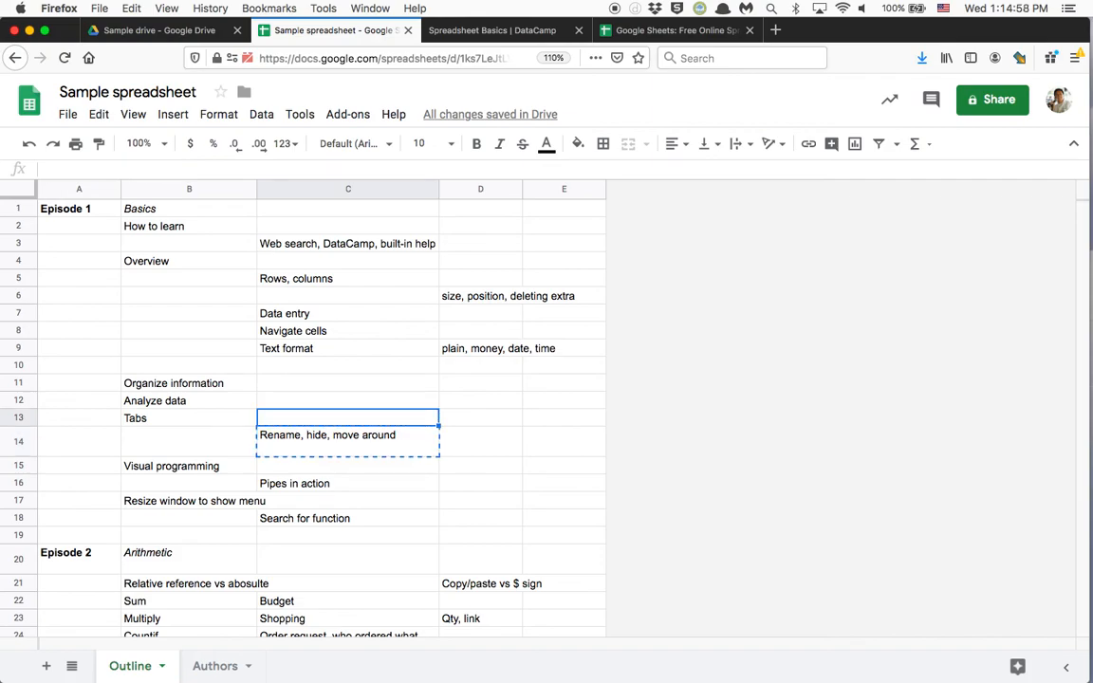
{"action": "key", "text": "ctrl+v"}
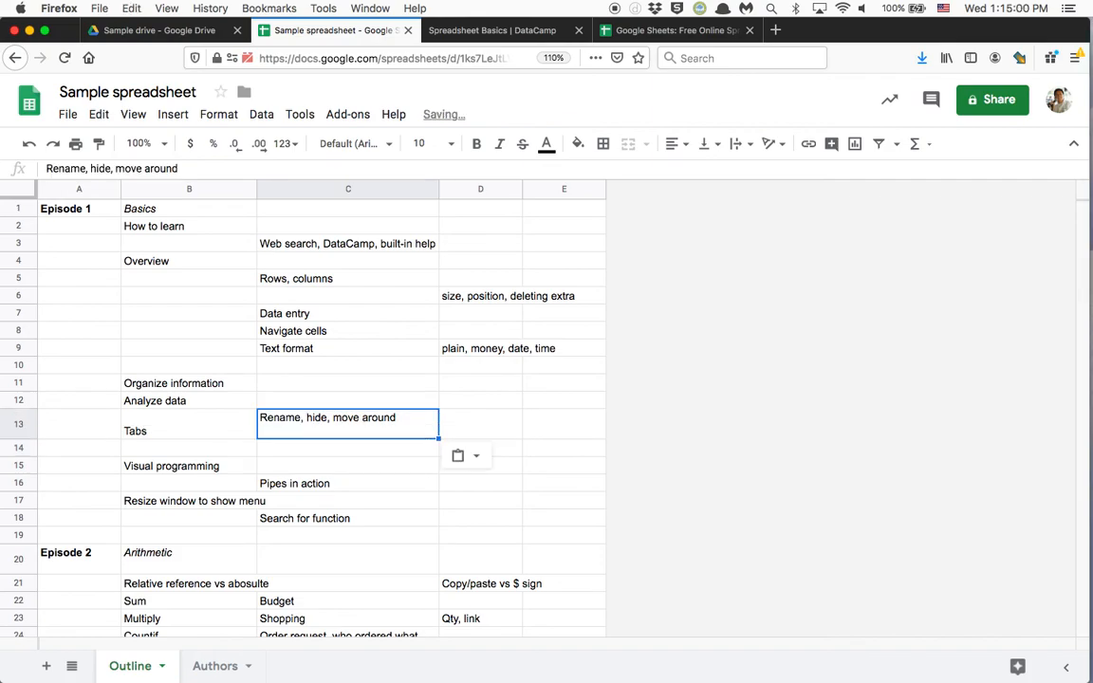
Step from cell C13 to A12 and jump up column A to "Episode 1" in A1
{"action": "key", "text": "Down"}
{"action": "key", "text": "Up"}
{"action": "key", "text": "Up"}
{"action": "key", "text": "Left"}
{"action": "key", "text": "Left"}
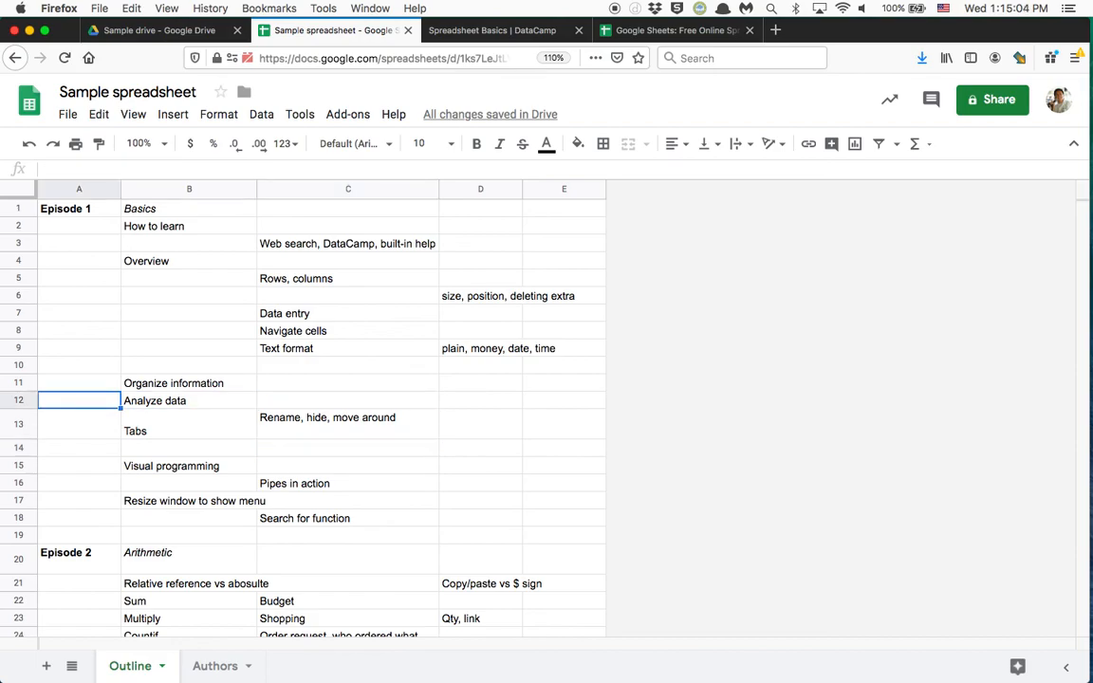
{"action": "key", "text": "super+Up"}
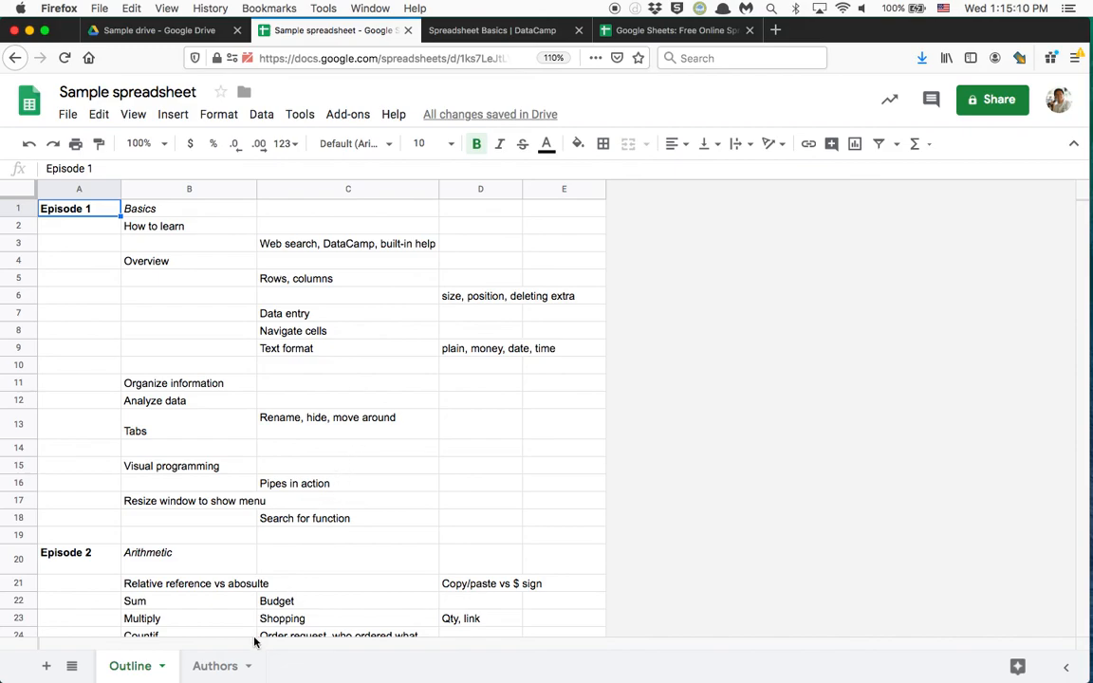
Restore the hidden Food sheet and return to the Outline sheet's Episode 2 and Episode 3 topics
{"action": "left_click", "coordinate": [132, 115]}
{"action": "mouse_move", "coordinate": [237, 319]}
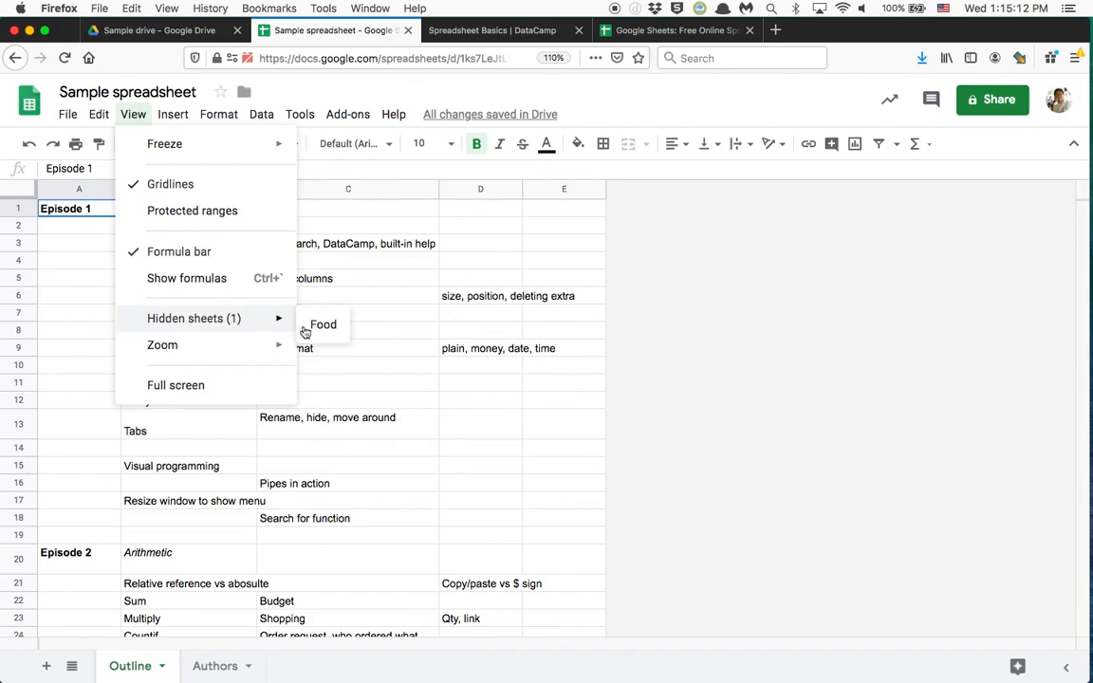
{"action": "left_click", "coordinate": [316, 337]}
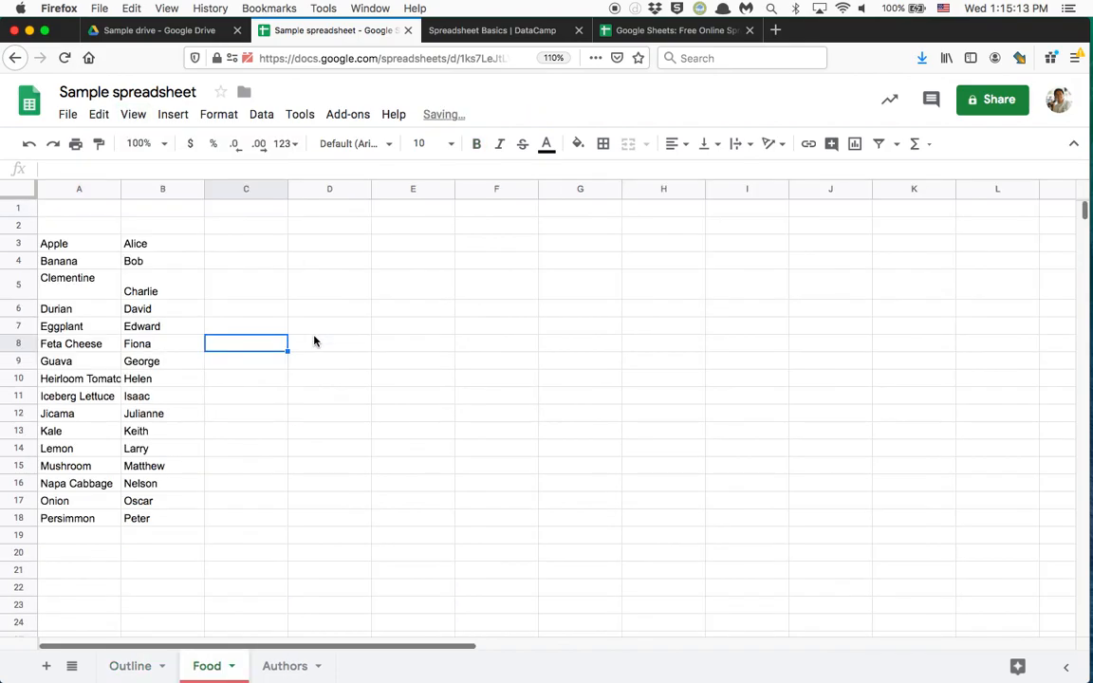
{"action": "left_click", "coordinate": [134, 665]}
{"action": "scroll", "coordinate": [296, 484], "scroll_direction": "down", "scroll_amount": 5}
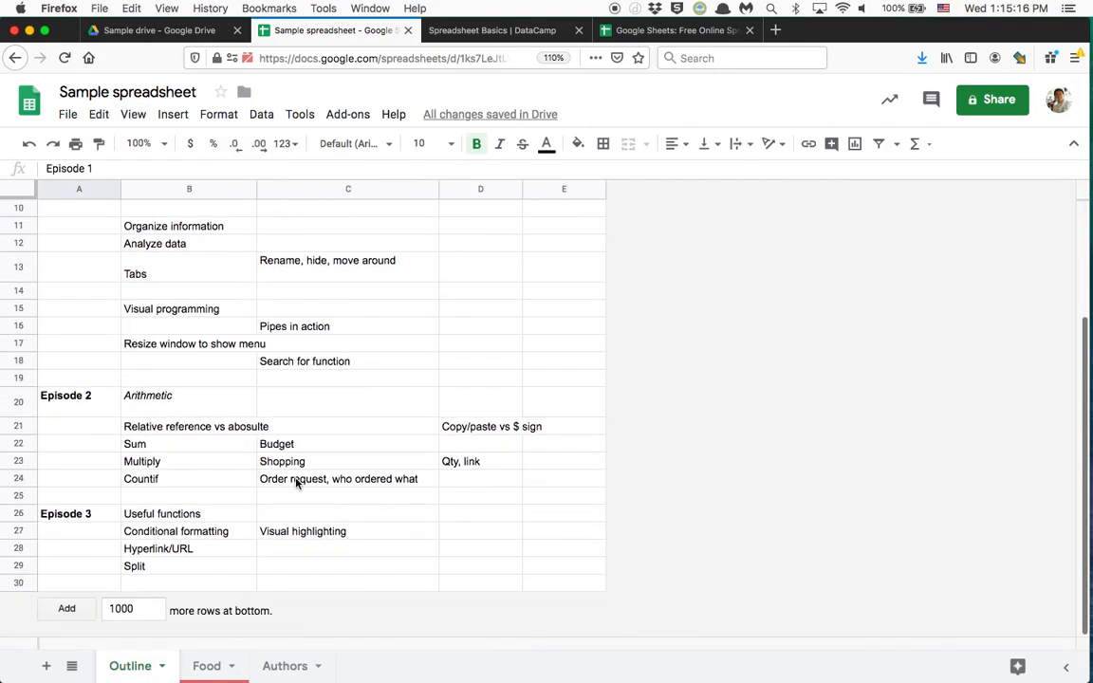